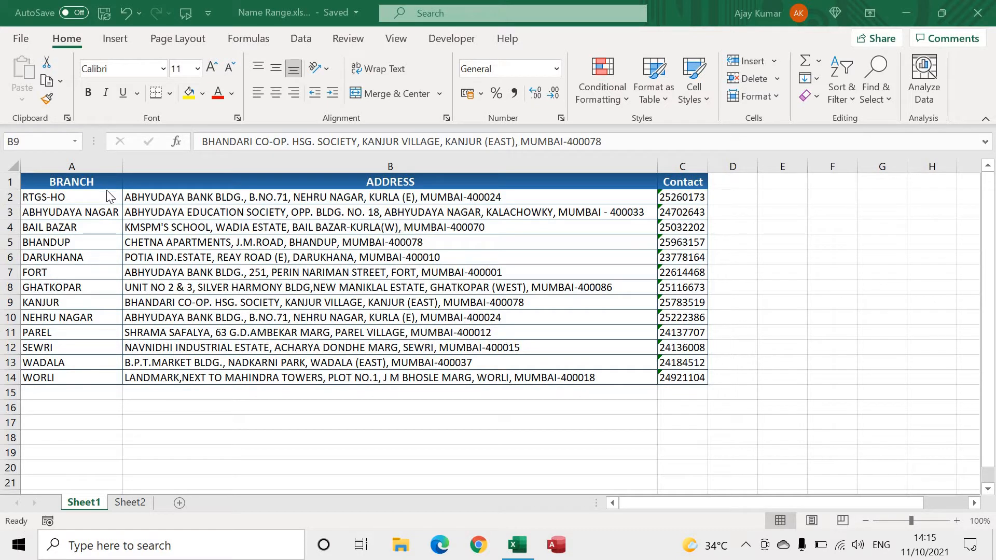
- Name the branch table range A1:C14 on Sheet1 as Data
{"action": "left_click", "coordinate": [63, 183]}
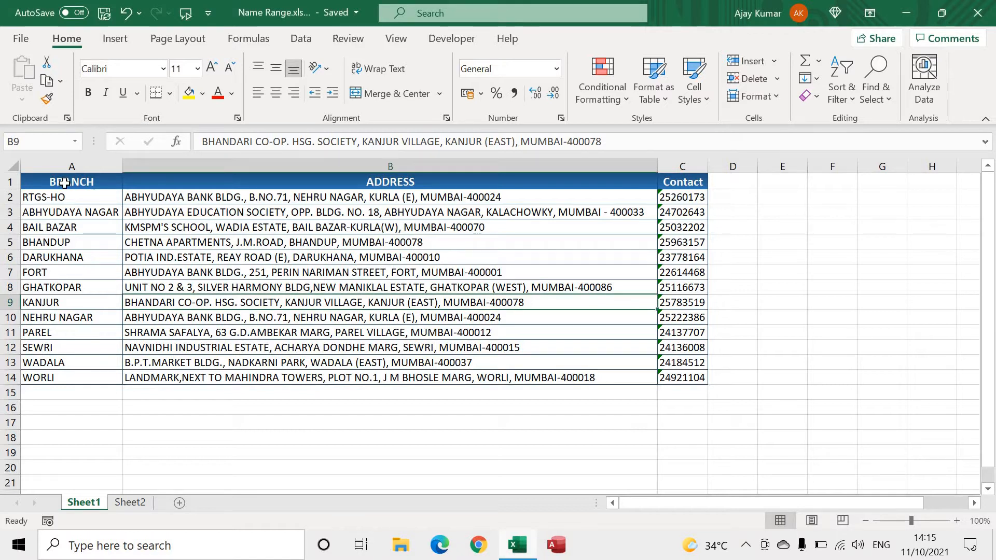
{"action": "left_click", "coordinate": [687, 378], "text": "shift"}
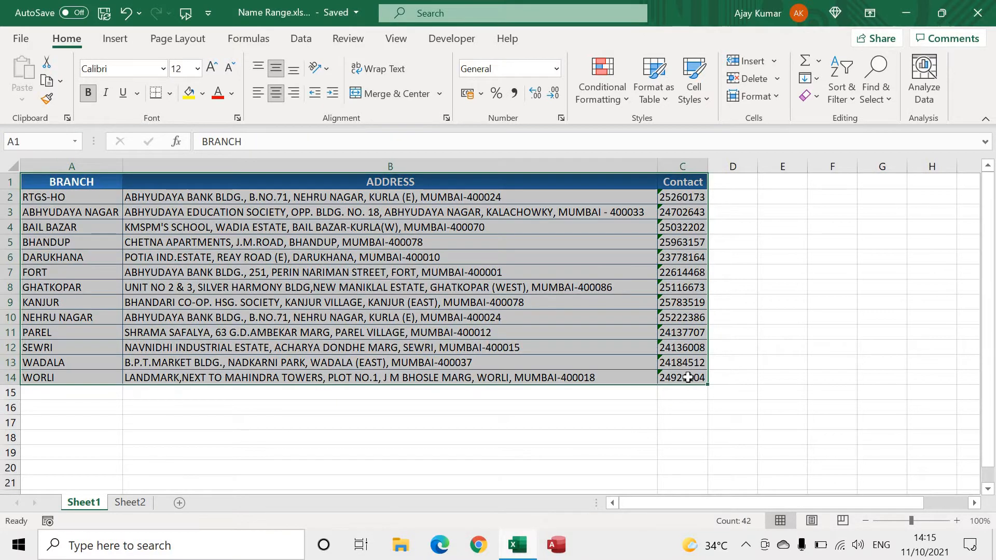
{"action": "left_click", "coordinate": [31, 142]}
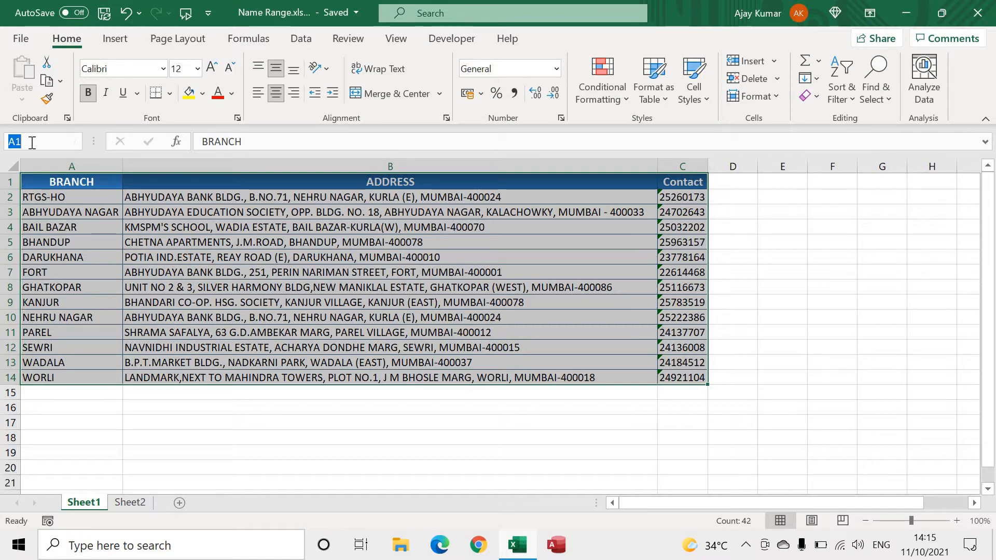
{"action": "type", "text": "Rang"}
{"action": "key", "text": "BackSpace"}
{"action": "type", "text": "Data"}
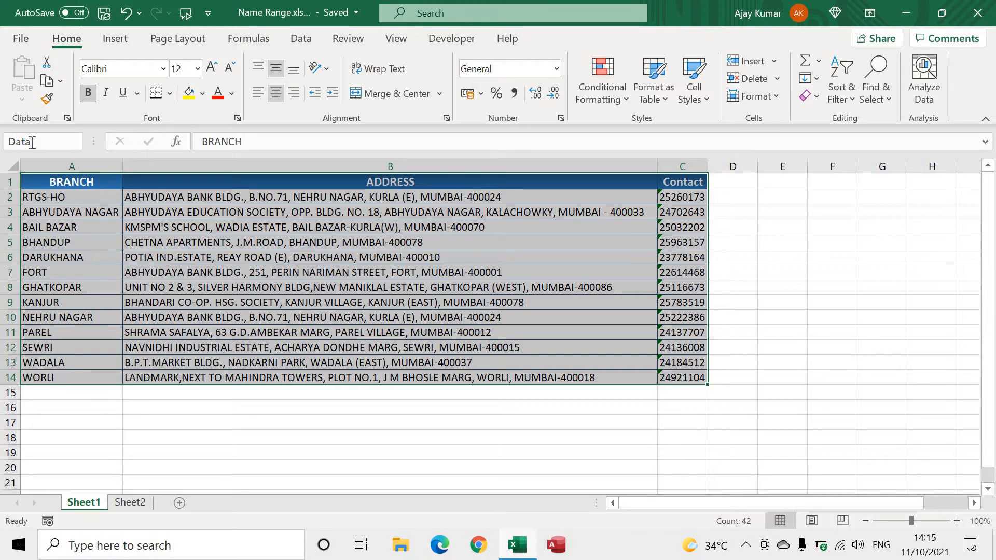
{"action": "key", "text": "Return"}
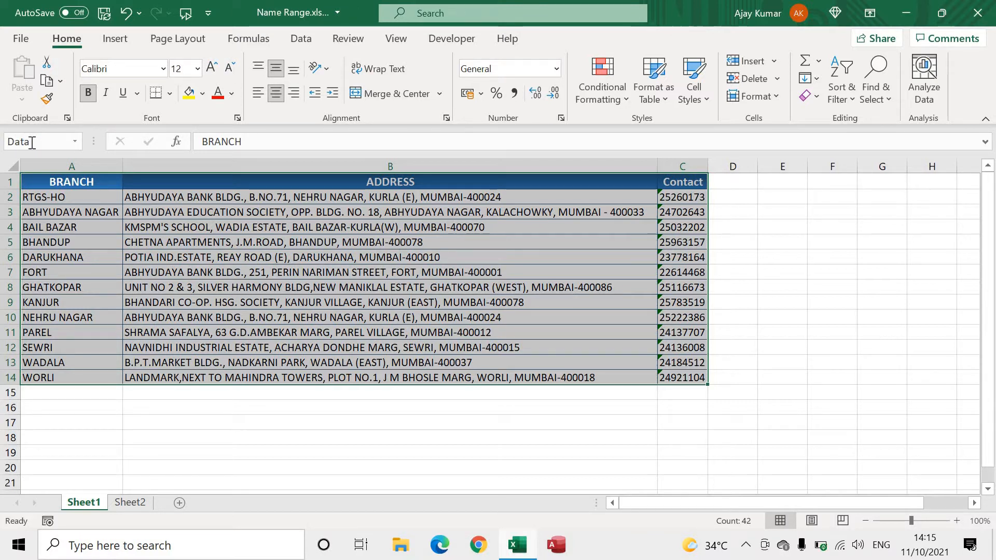
{"action": "left_click", "coordinate": [371, 427]}
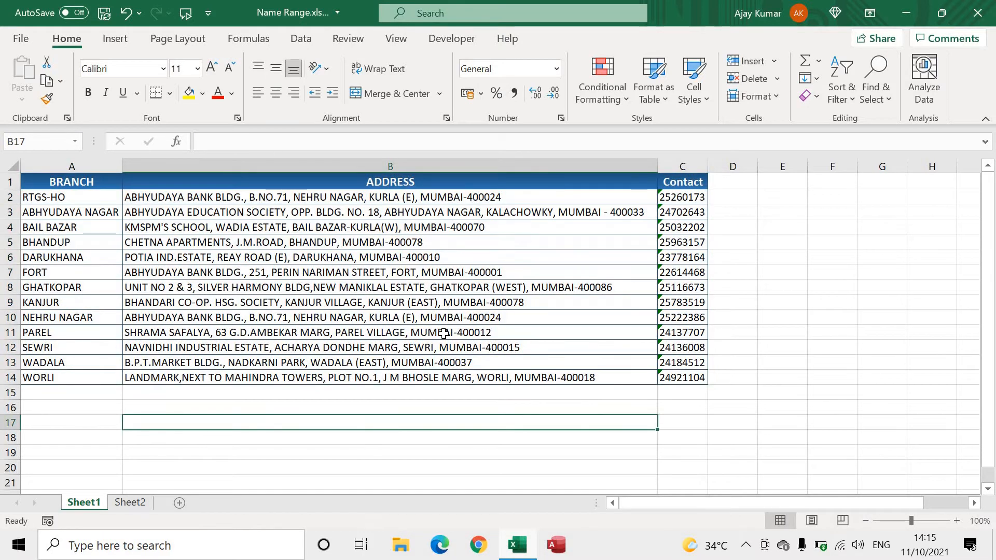
- Test the named range by entering =Data in cell L2, and clear the formula again
{"action": "scroll", "coordinate": [471, 211], "scroll_direction": "right", "scroll_amount": 2}
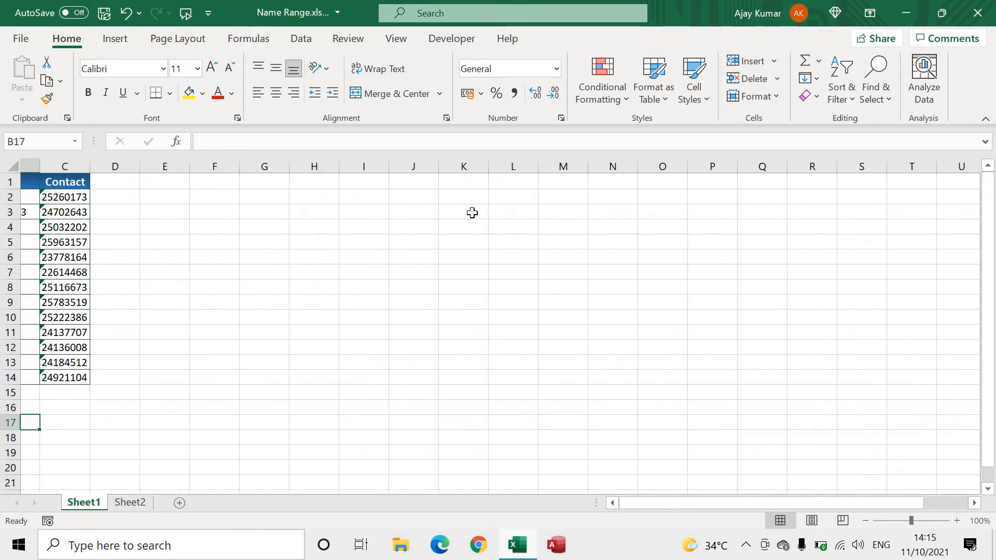
{"action": "left_click", "coordinate": [490, 201]}
{"action": "type", "text": "=date"}
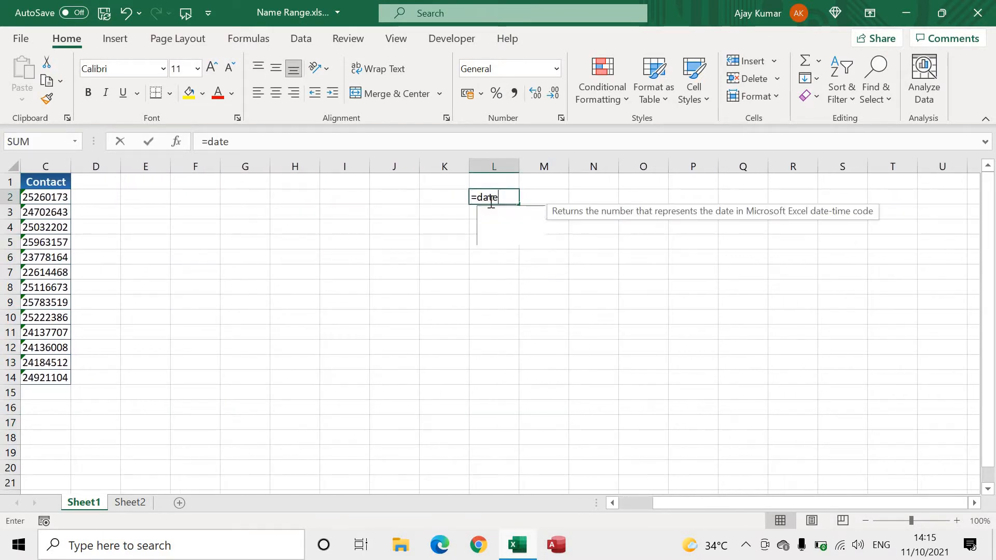
{"action": "key", "text": "BackSpace"}
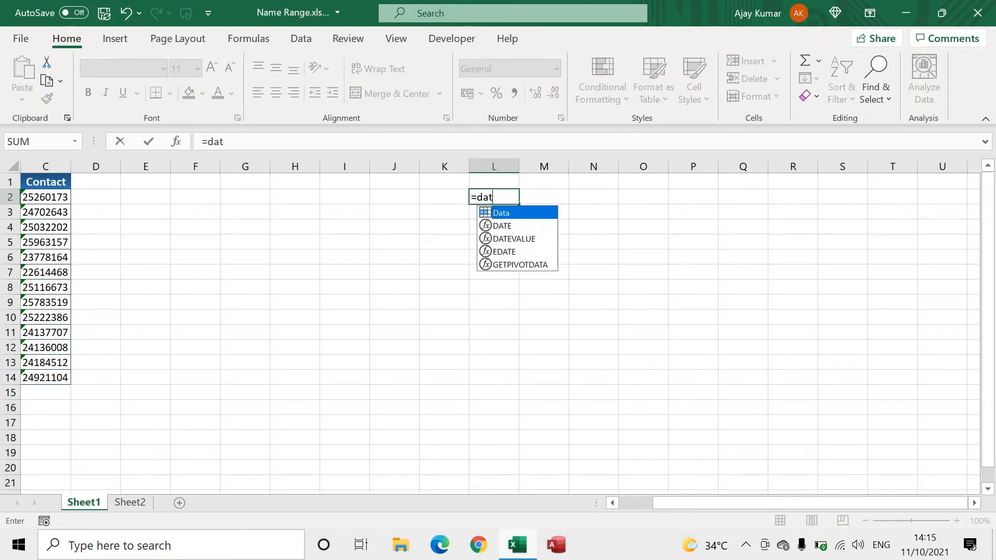
{"action": "type", "text": "a"}
{"action": "key", "text": "Return"}
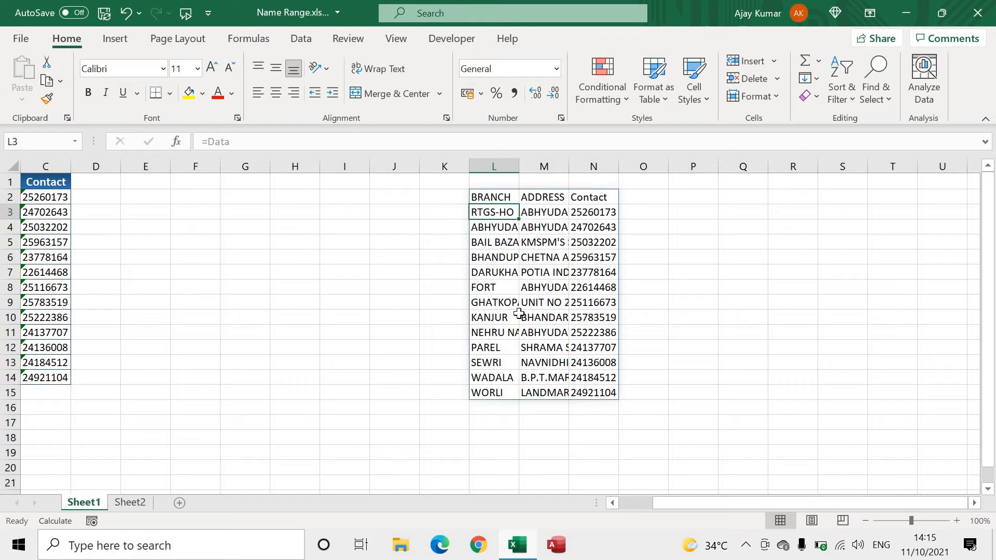
{"action": "key", "text": "Up"}
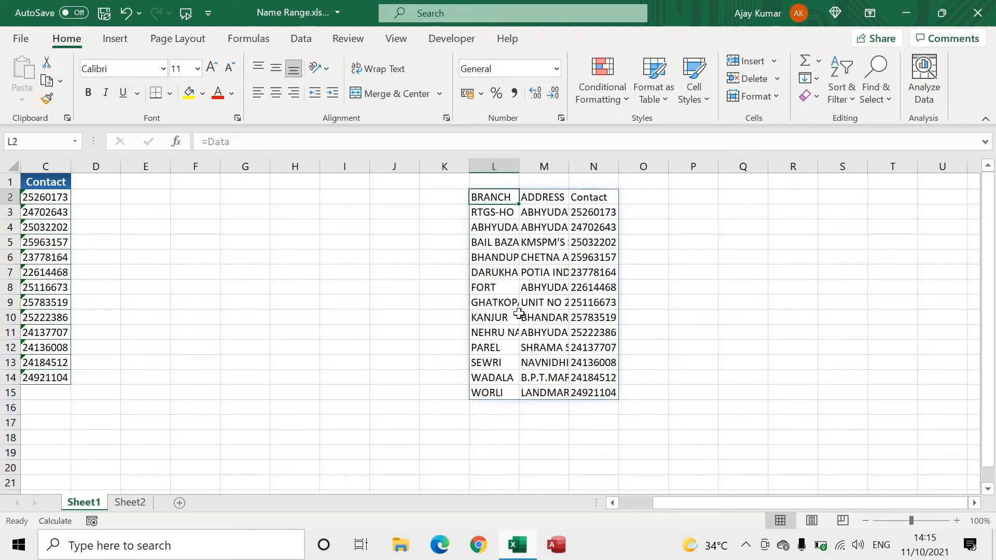
{"action": "key", "text": "Delete"}
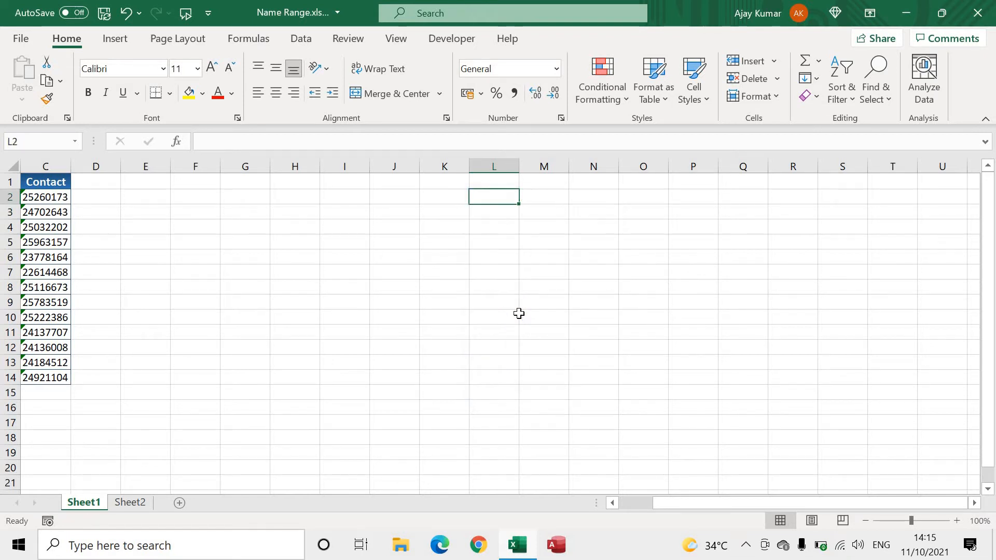
- Copy the MALAD EAST row (A8:C8) from Sheet2 into row 15 of Sheet1, directly below the branch table
{"action": "scroll", "coordinate": [517, 313], "scroll_direction": "left", "scroll_amount": 3}
{"action": "scroll", "coordinate": [711, 334], "scroll_direction": "left", "scroll_amount": 2}
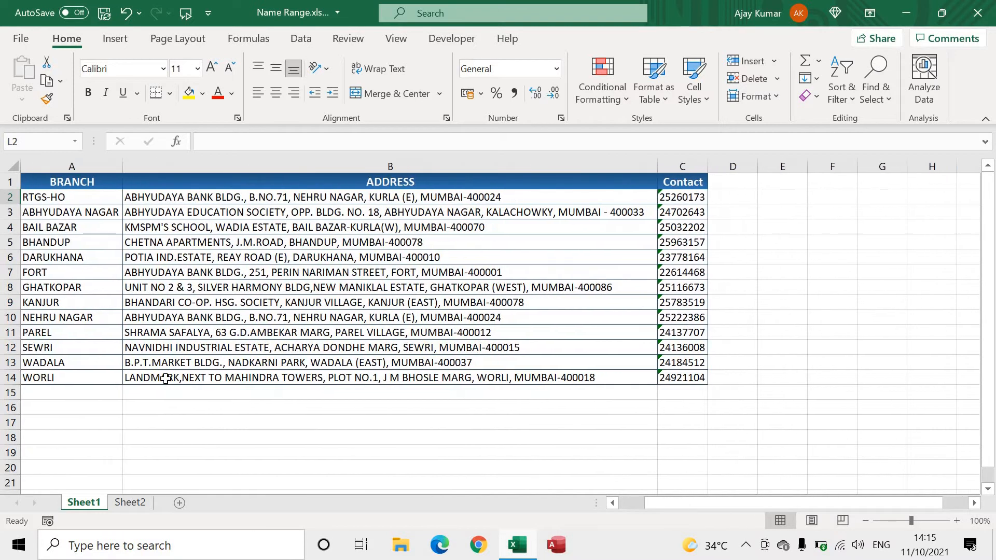
{"action": "left_click", "coordinate": [52, 393]}
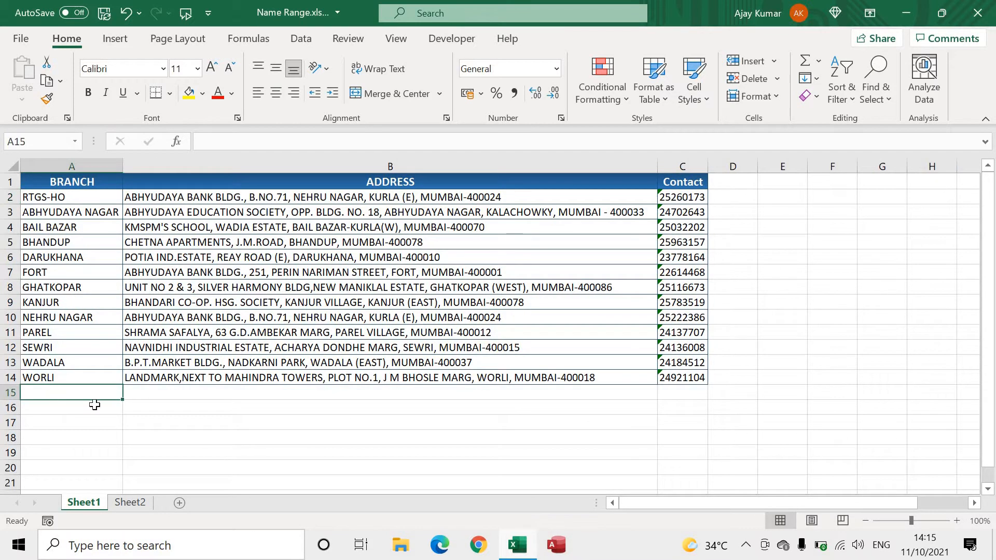
{"action": "left_click", "coordinate": [138, 502]}
{"action": "left_click", "coordinate": [49, 272]}
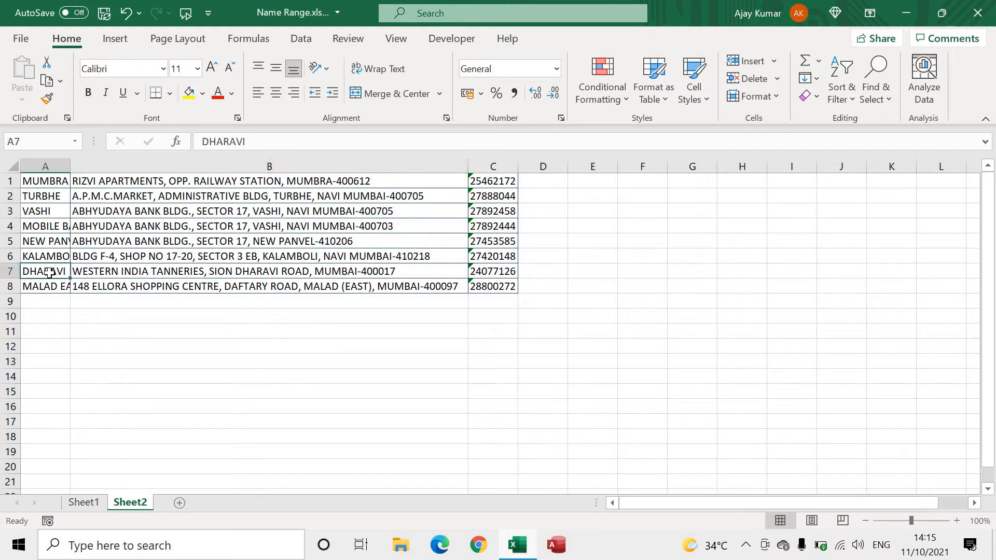
{"action": "left_click_drag", "start_coordinate": [47, 286], "coordinate": [498, 287]}
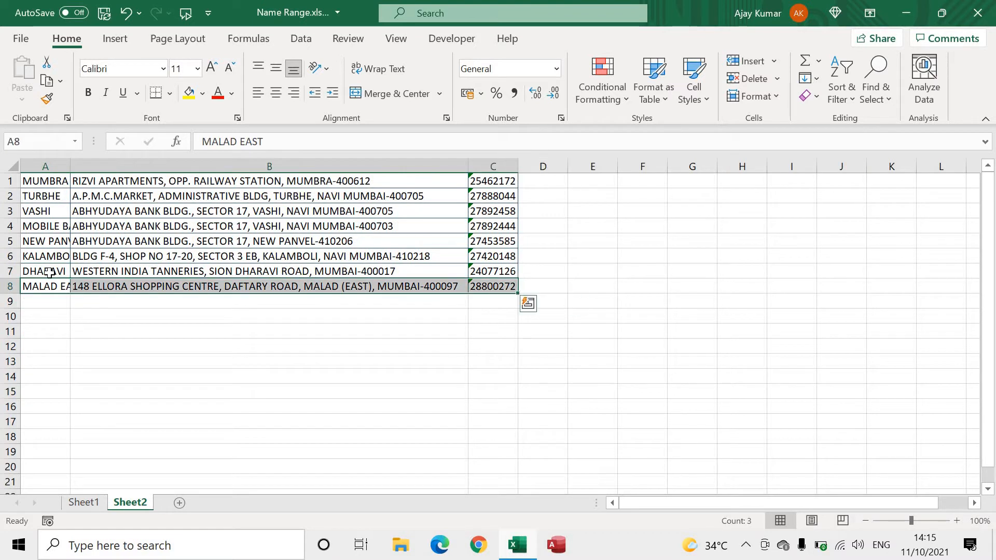
{"action": "key", "text": "ctrl+c"}
{"action": "left_click", "coordinate": [86, 503]}
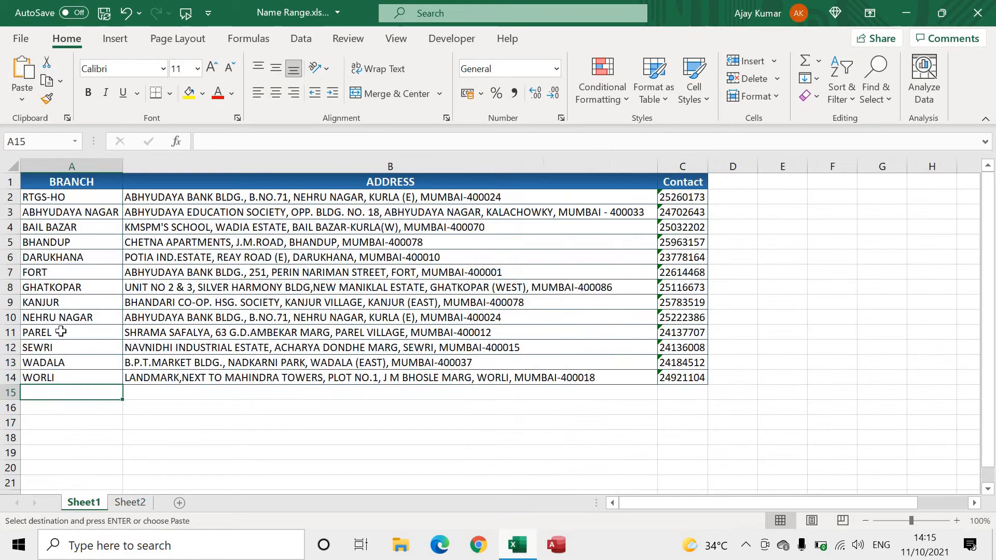
{"action": "key", "text": "ctrl+v"}
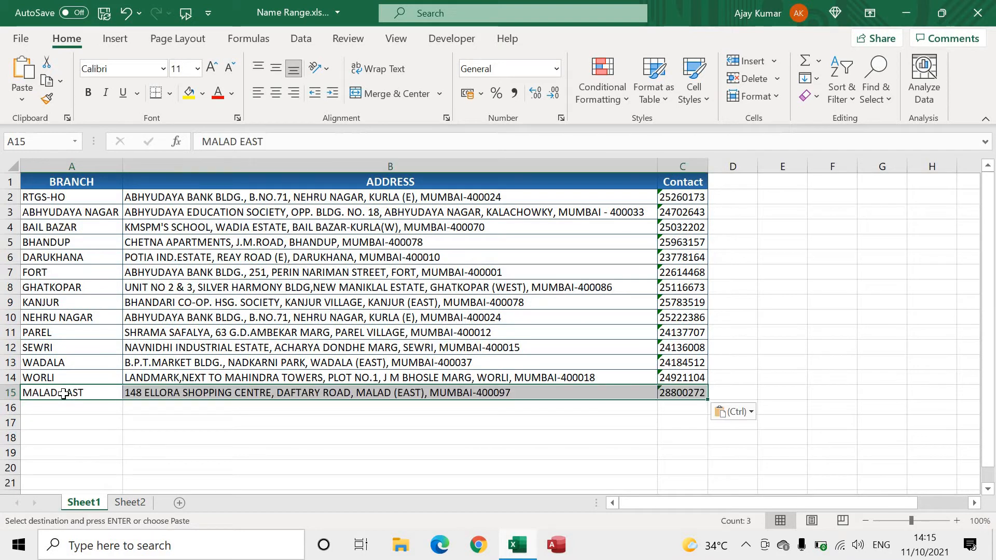
- Enter the formula =Data in cell E1 of Sheet1
{"action": "scroll", "coordinate": [441, 384], "scroll_direction": "right", "scroll_amount": 2}
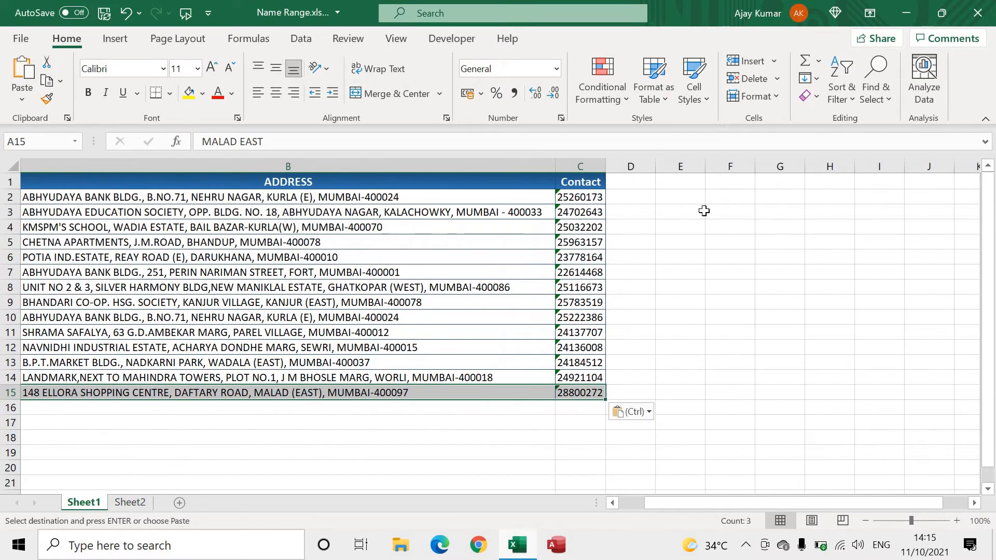
{"action": "left_click", "coordinate": [692, 186]}
{"action": "type", "text": "da"}
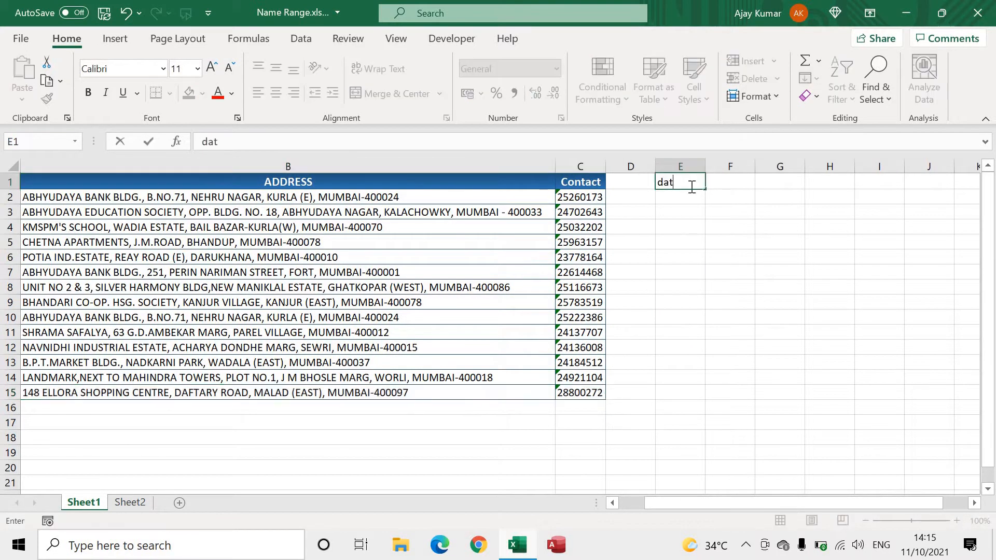
{"action": "key", "text": "Escape"}
{"action": "type", "text": "=data"}
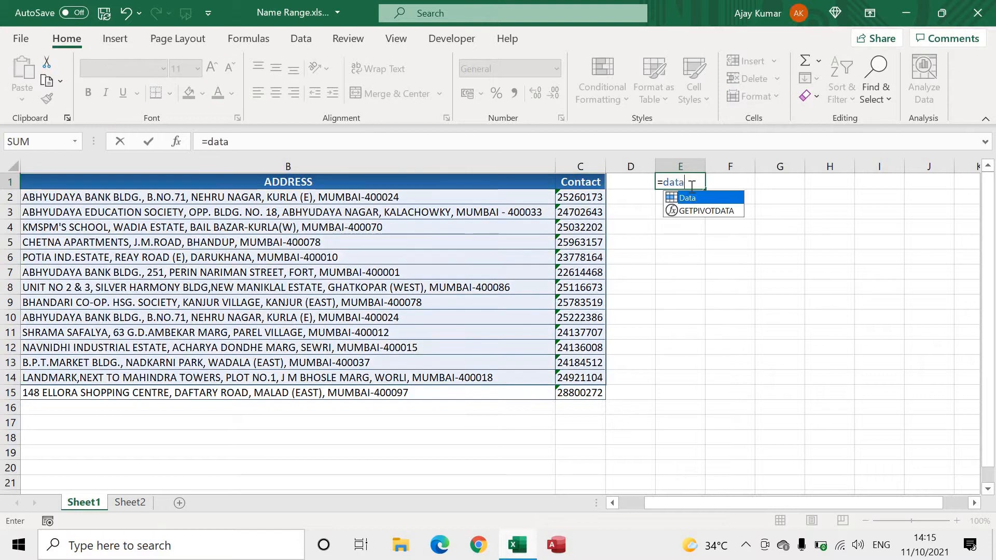
{"action": "key", "text": "Return"}
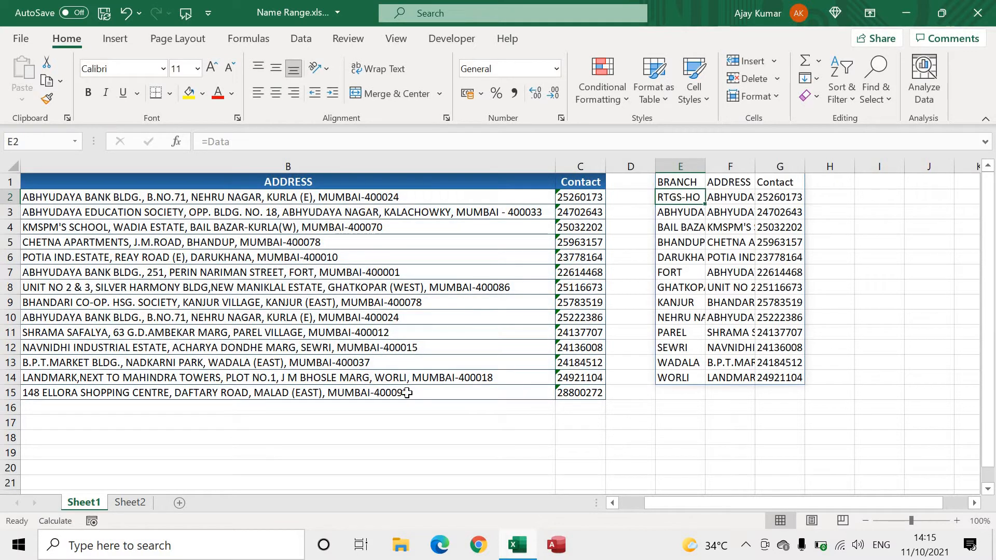
- Compare the added row 15 with the last row that the =Data formula returns
{"action": "left_click", "coordinate": [243, 393]}
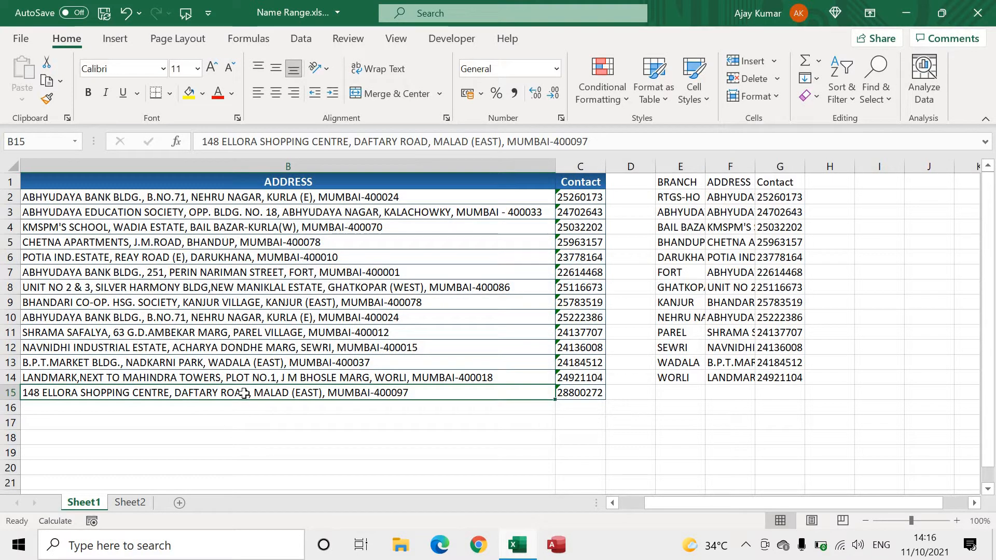
{"action": "key", "text": "Right"}
{"action": "key", "text": "Right"}
{"action": "key", "text": "Right"}
{"action": "key", "text": "Right"}
{"action": "key", "text": "Up"}
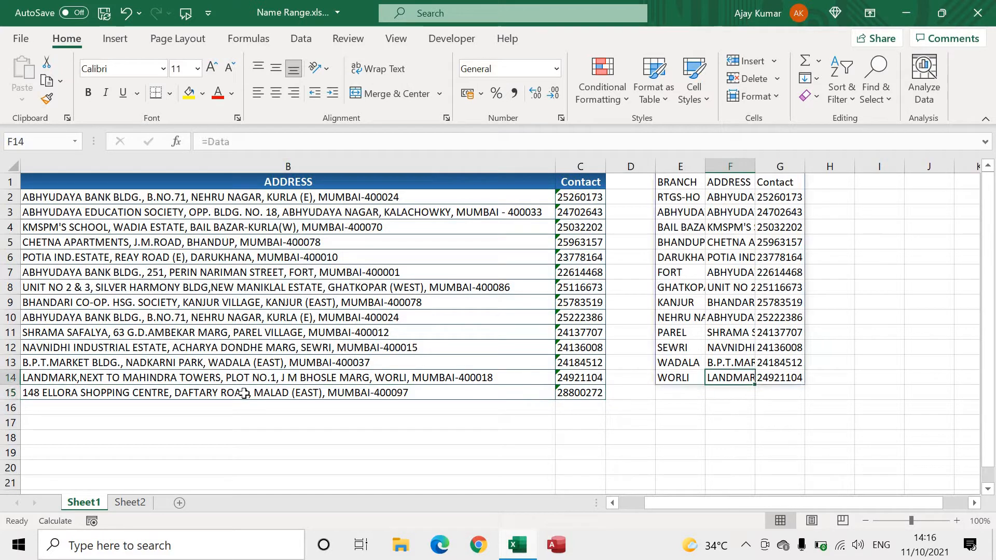
- Clear the =Data formula output by deleting the contents of E1:G1
{"action": "key", "text": "Left"}
{"action": "key", "text": "Left"}
{"action": "key", "text": "Up"}
{"action": "key", "text": "Up"}
{"action": "key", "text": "Up"}
{"action": "key", "text": "Up"}
{"action": "key", "text": "Up"}
{"action": "key", "text": "Up"}
{"action": "key", "text": "Up"}
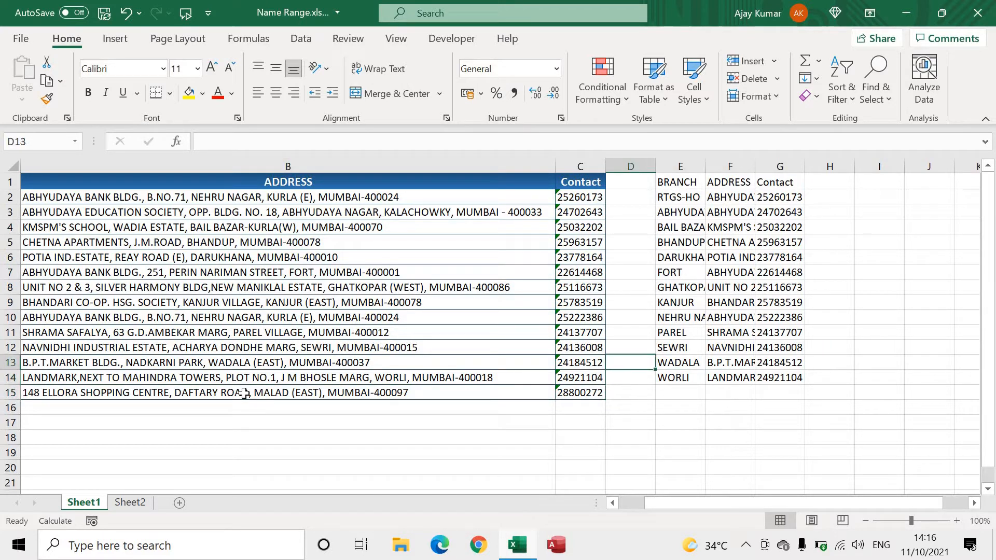
{"action": "key", "text": "Up"}
{"action": "key", "text": "Up"}
{"action": "key", "text": "Up"}
{"action": "key", "text": "Up"}
{"action": "key", "text": "Up"}
{"action": "key", "text": "Up"}
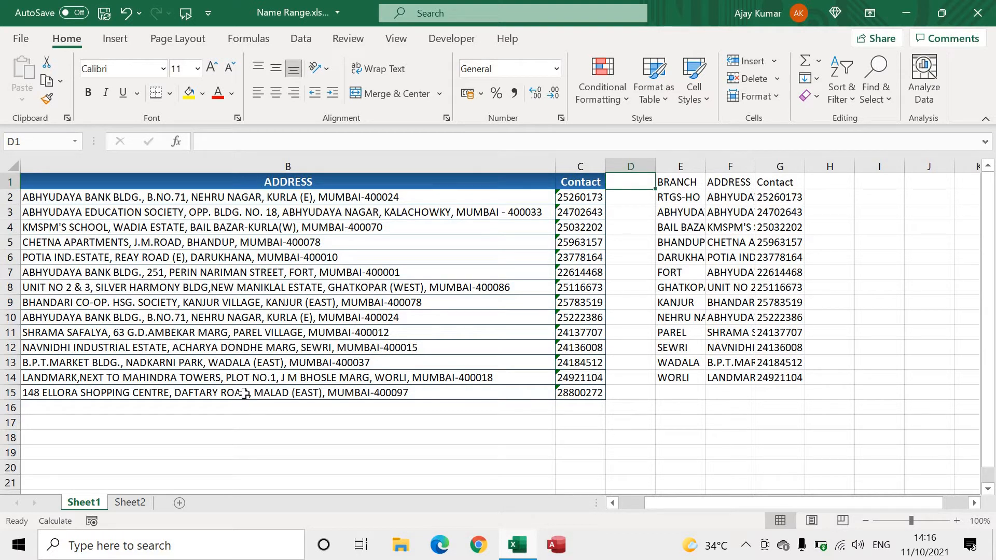
{"action": "key", "text": "Right"}
{"action": "key", "text": "shift+Right"}
{"action": "key", "text": "shift+Right"}
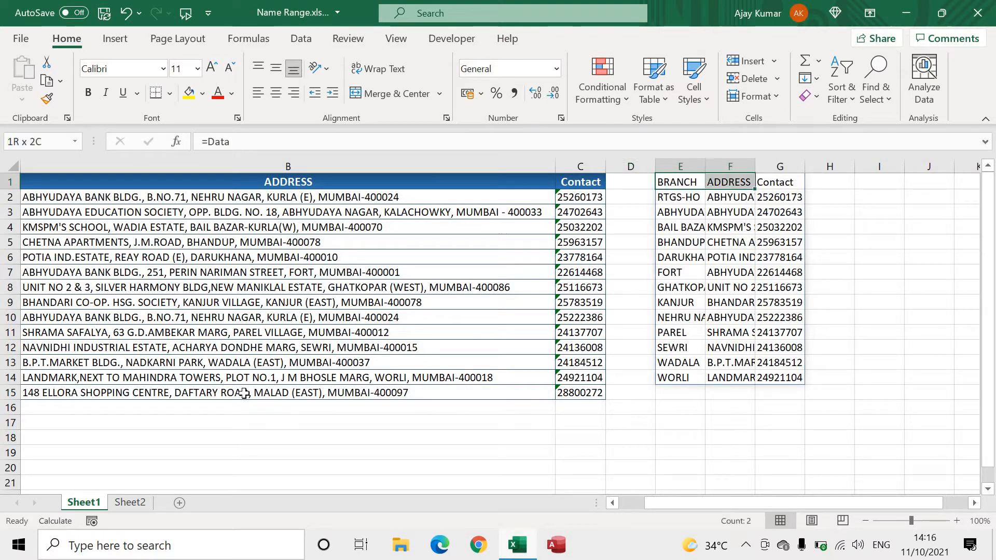
{"action": "key", "text": "Delete"}
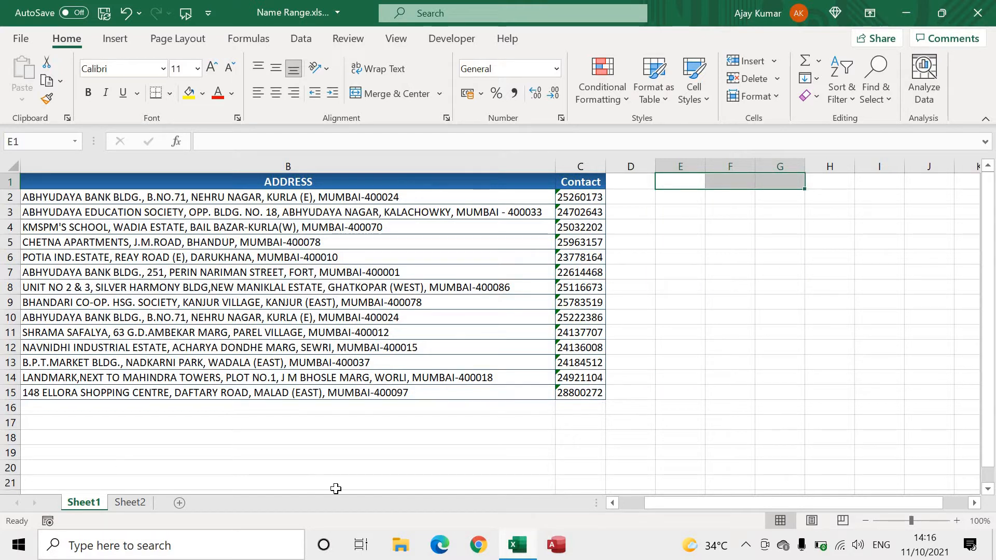
{"action": "scroll", "coordinate": [335, 490], "scroll_direction": "left", "scroll_amount": 2}
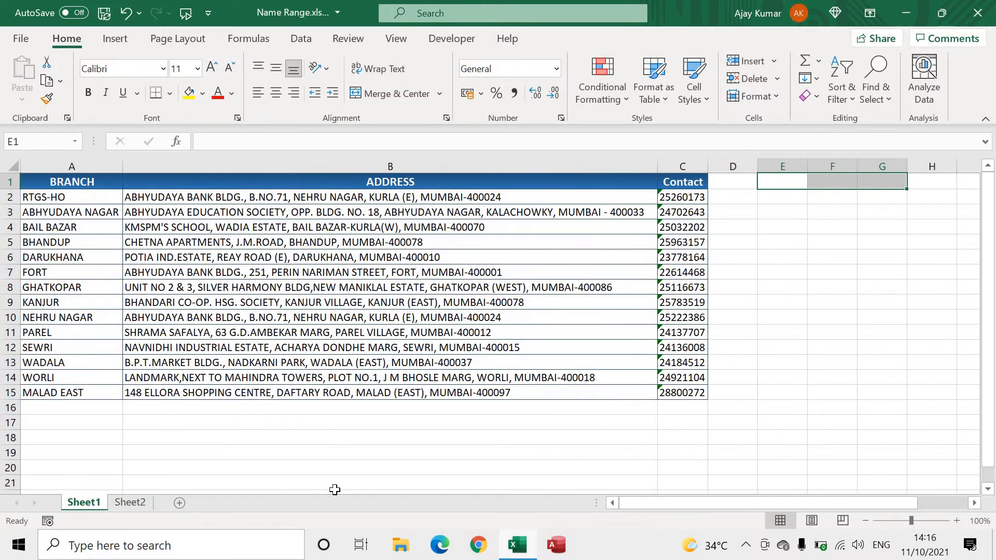
{"action": "key", "text": "alt+F11"}
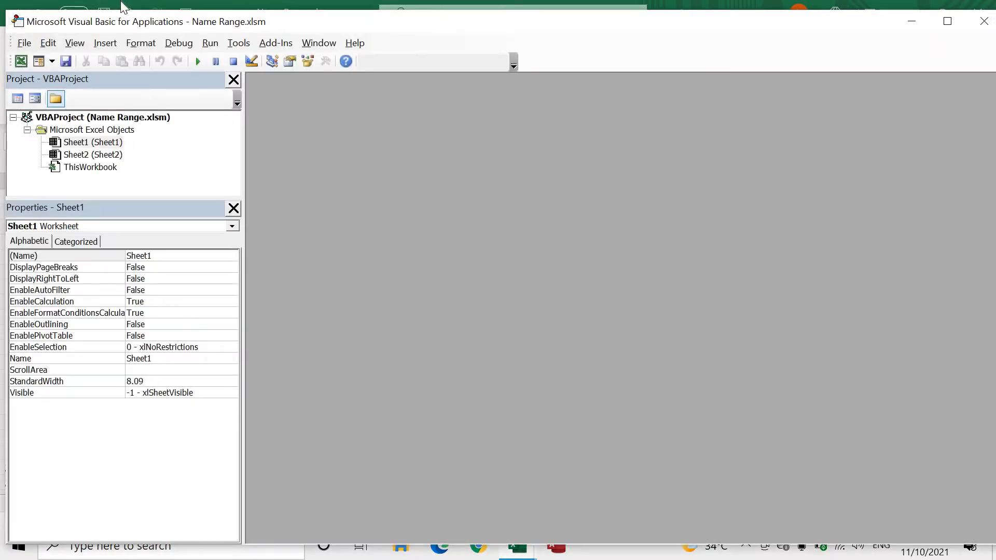
{"action": "left_click", "coordinate": [106, 44]}
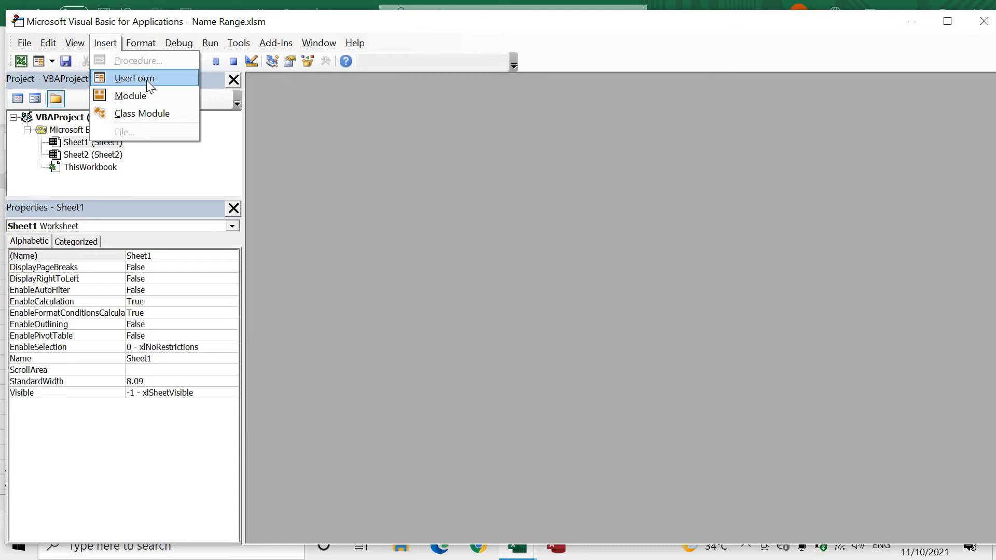
{"action": "left_click", "coordinate": [984, 24]}
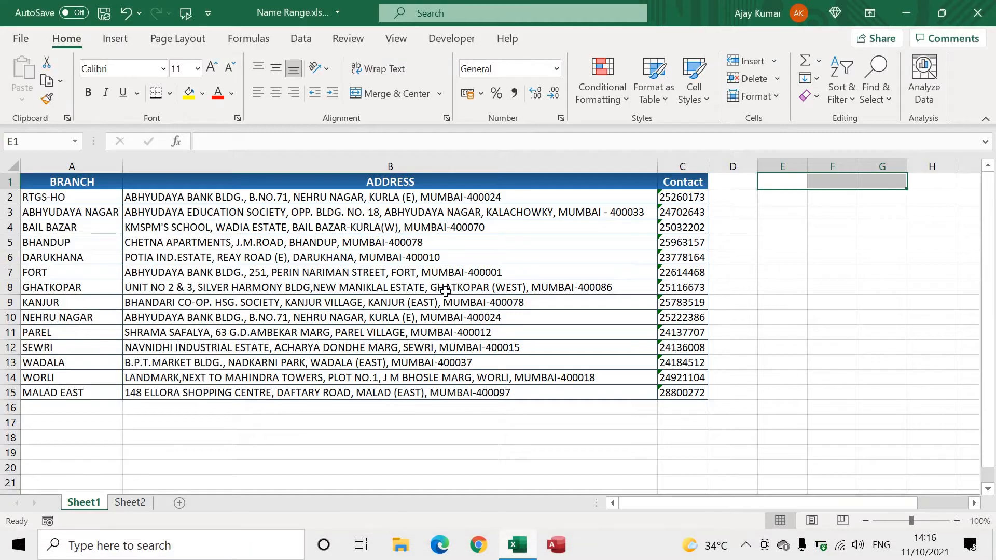
{"action": "left_click", "coordinate": [445, 292]}
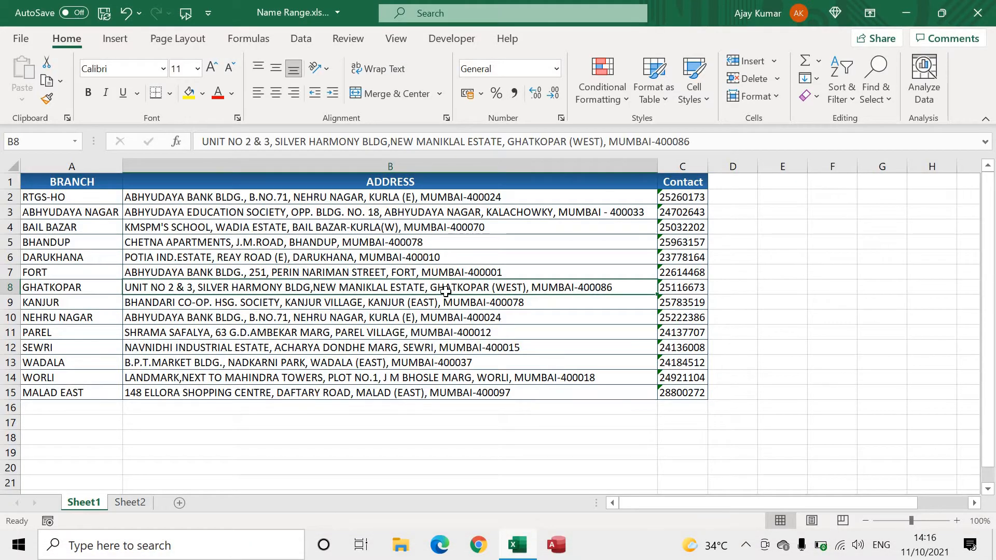
- Insert a new UserForm in the VBA editor and enlarge it to a height of about 321.5
{"action": "key", "text": "alt+F11"}
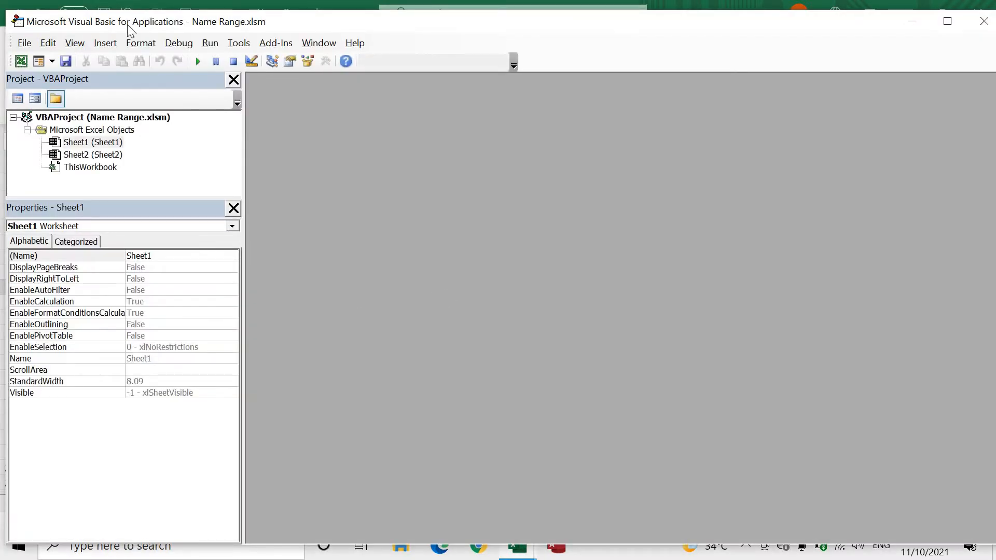
{"action": "left_click", "coordinate": [107, 44]}
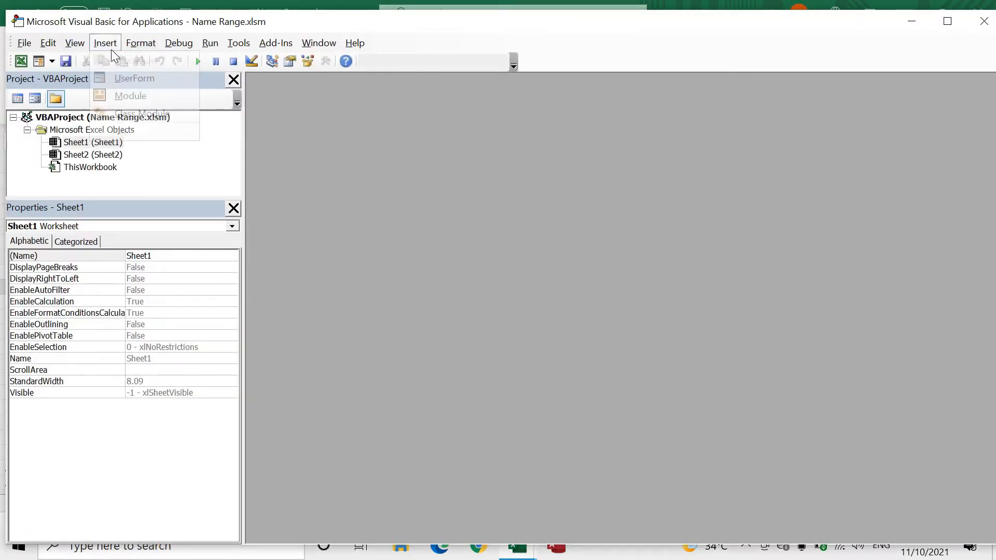
{"action": "left_click", "coordinate": [146, 79]}
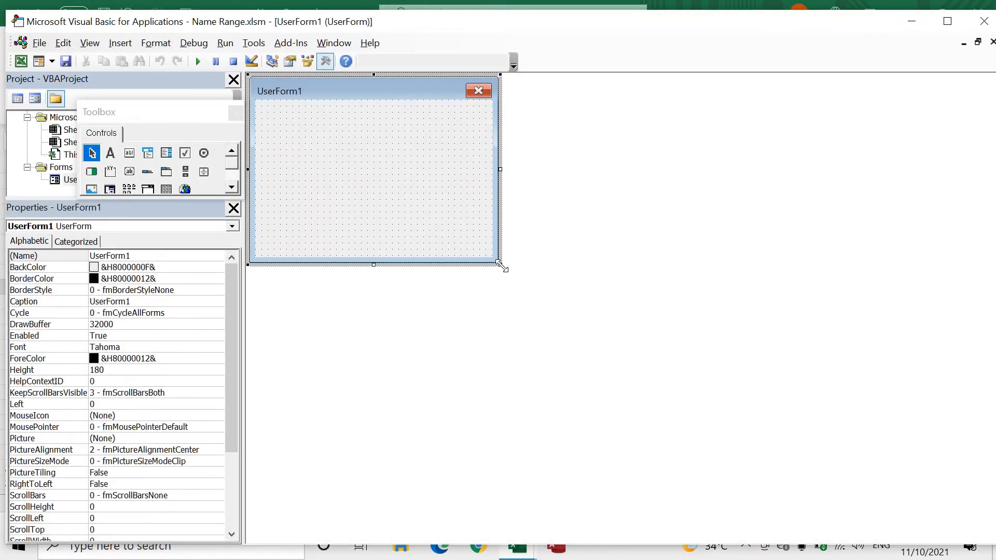
{"action": "left_click_drag", "start_coordinate": [500, 265], "coordinate": [701, 412]}
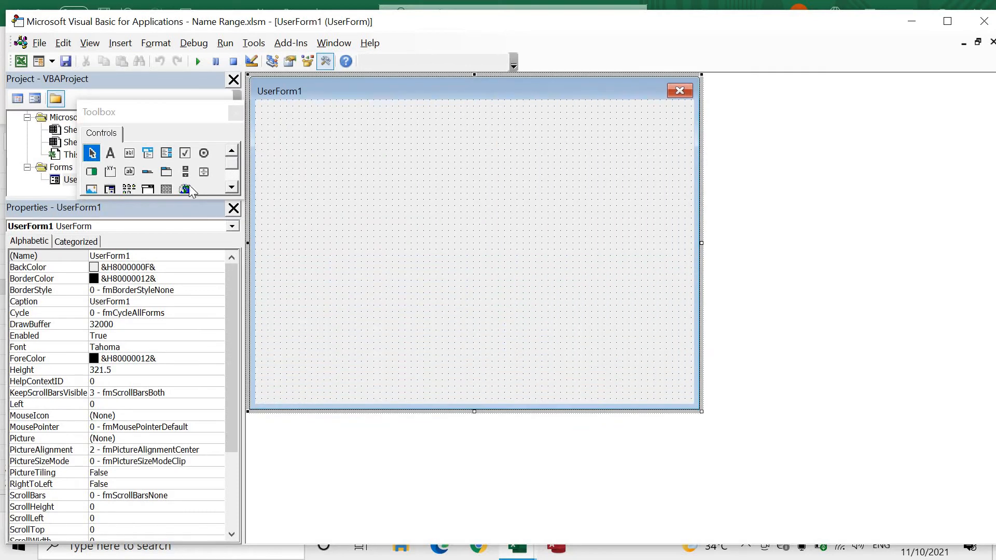
- Draw a ListBox about 378 wide and 156 high in the middle of UserForm1
{"action": "left_click", "coordinate": [165, 155]}
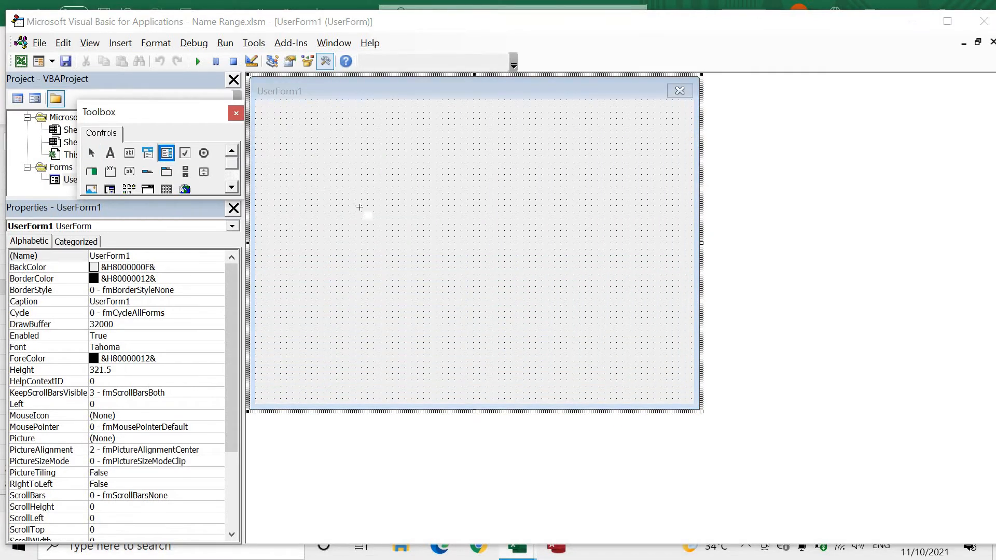
{"action": "left_click_drag", "start_coordinate": [284, 172], "coordinate": [680, 338]}
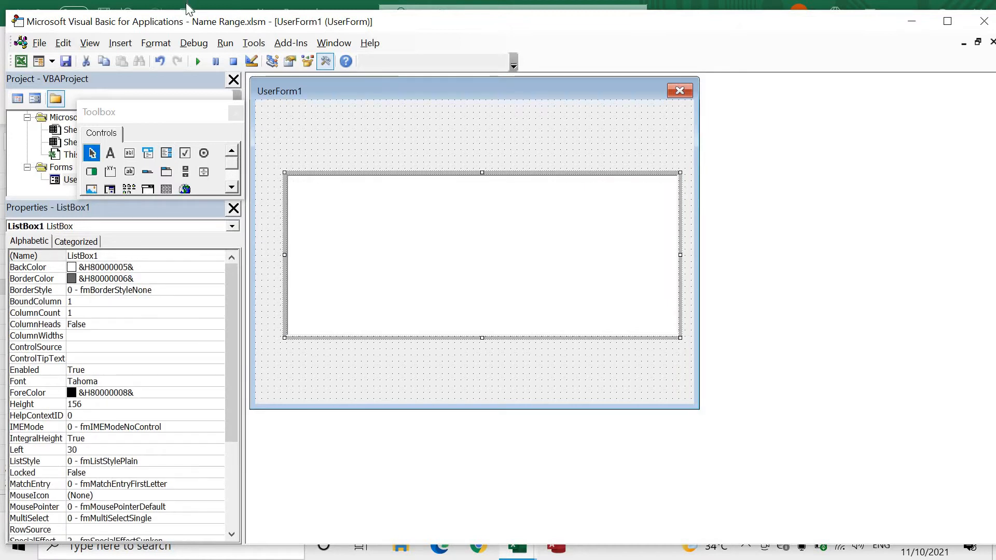
- Check in Excel which name is assigned to the branch table range A1:C14 on Sheet1
{"action": "key", "text": "alt+F11"}
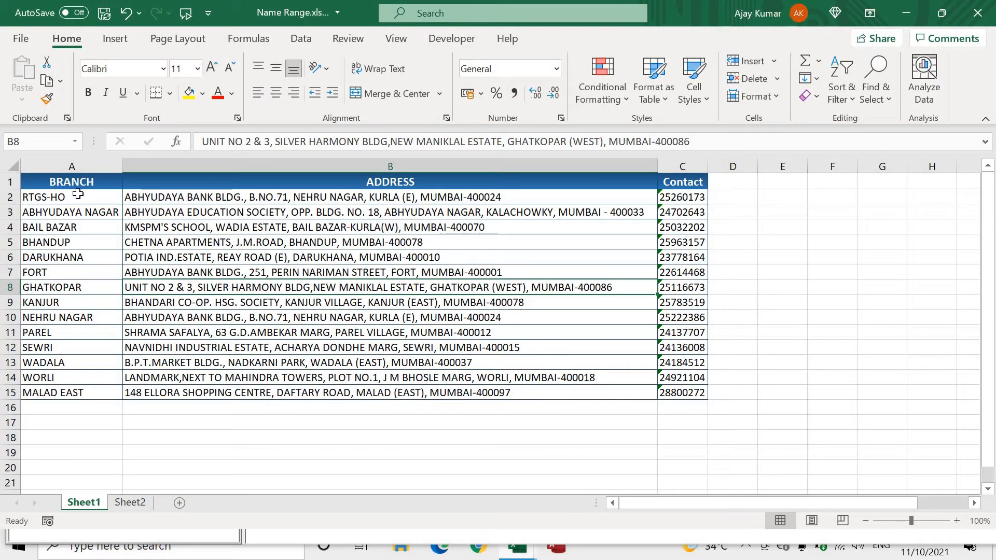
{"action": "left_click", "coordinate": [46, 194]}
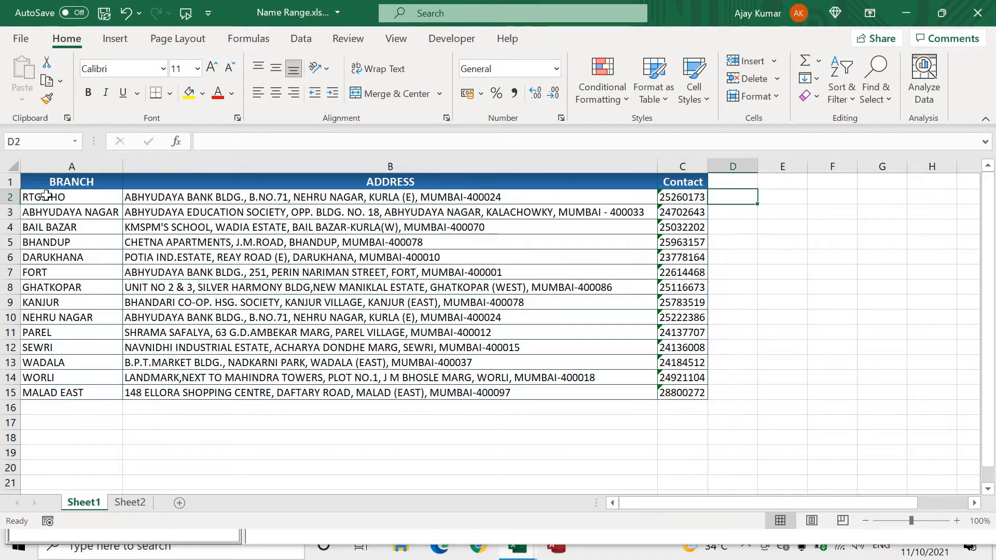
{"action": "key", "text": "alt+F11"}
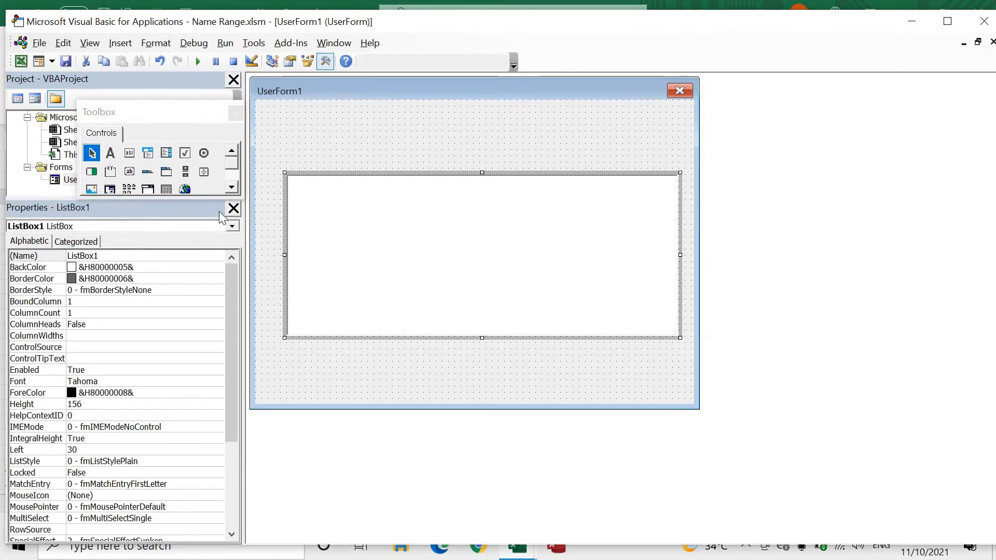
{"action": "key", "text": "alt+Tab"}
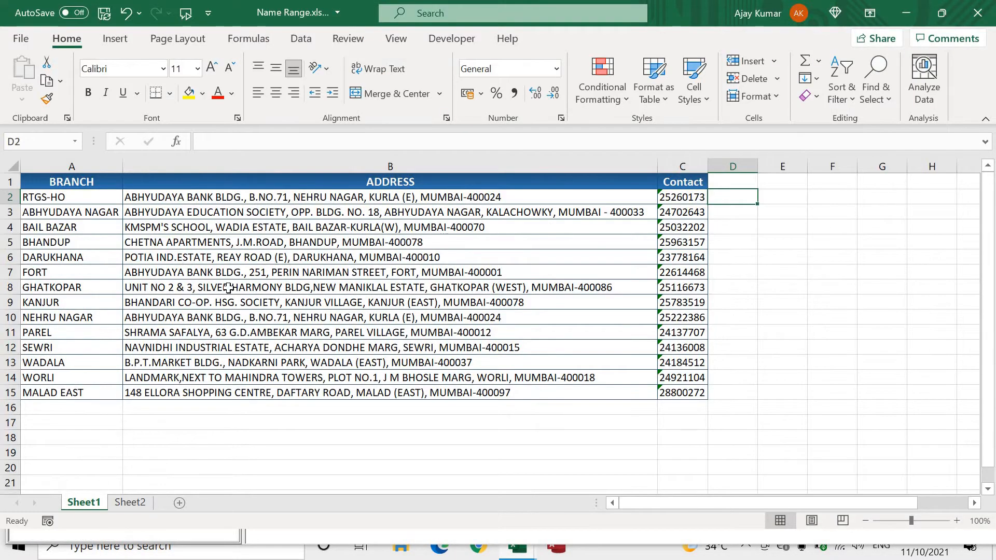
{"action": "left_click", "coordinate": [66, 183]}
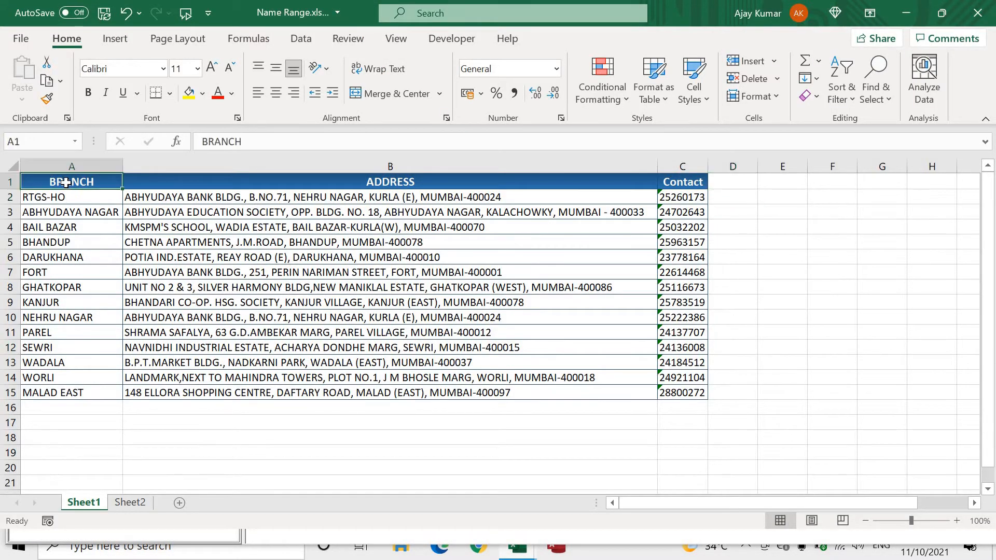
{"action": "left_click", "coordinate": [672, 377], "text": "shift"}
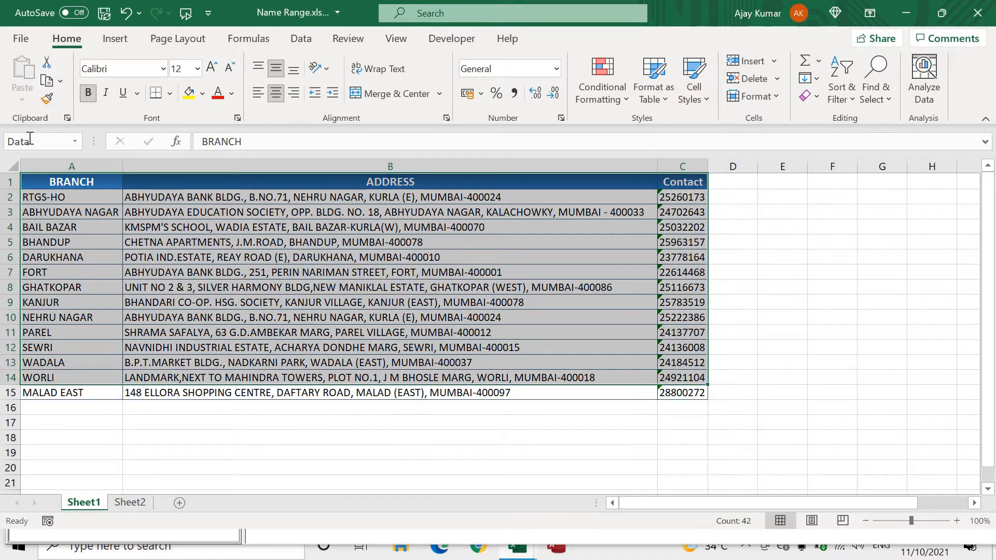
{"action": "key", "text": "alt+Tab"}
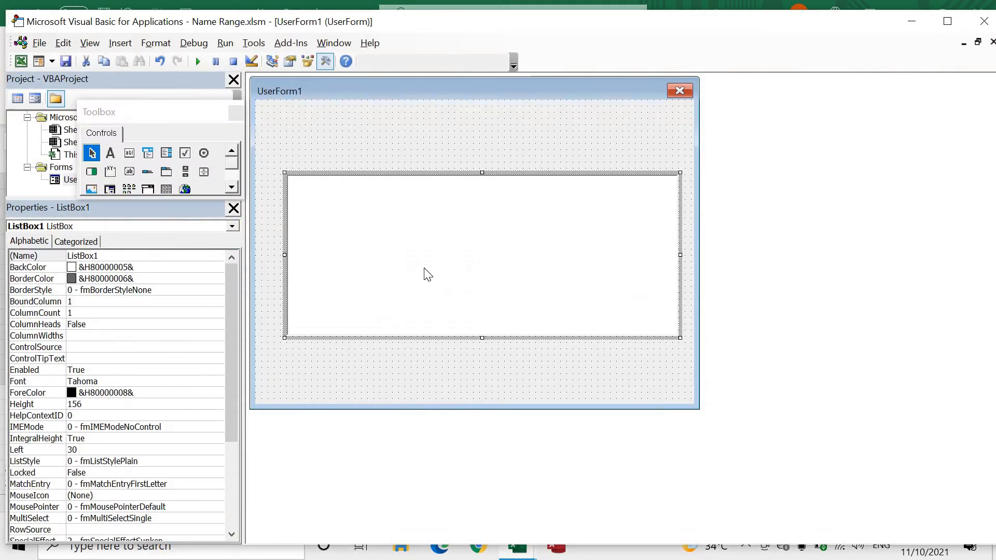
- Set the RowSource property of the form's list box to data
{"action": "left_click", "coordinate": [237, 469]}
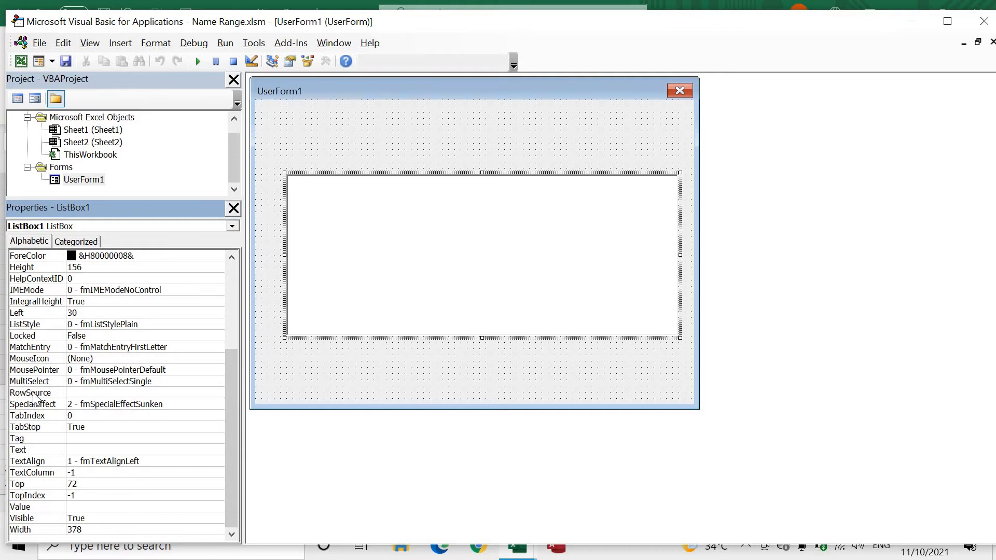
{"action": "left_click", "coordinate": [107, 390]}
{"action": "type", "text": "da"}
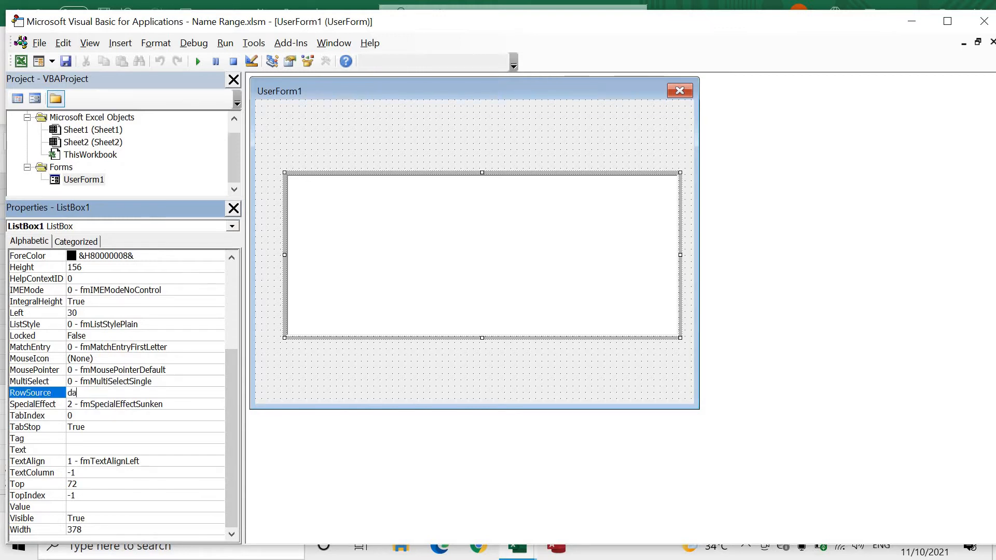
{"action": "type", "text": "ta"}
{"action": "key", "text": "Return"}
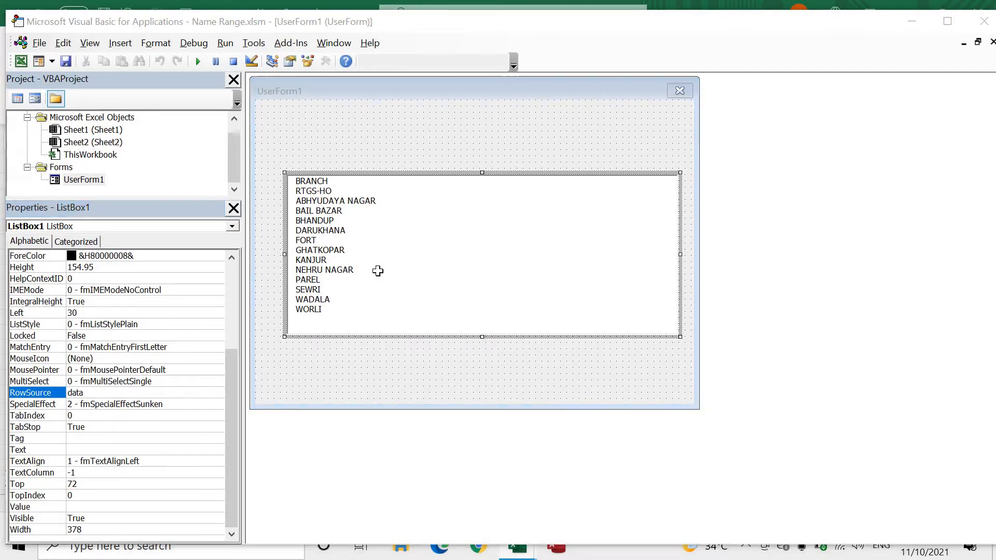
- Set the list box's ColumnCount to 3 to match the sheet table and its ColumnHeads property to True
{"action": "key", "text": "alt+F11"}
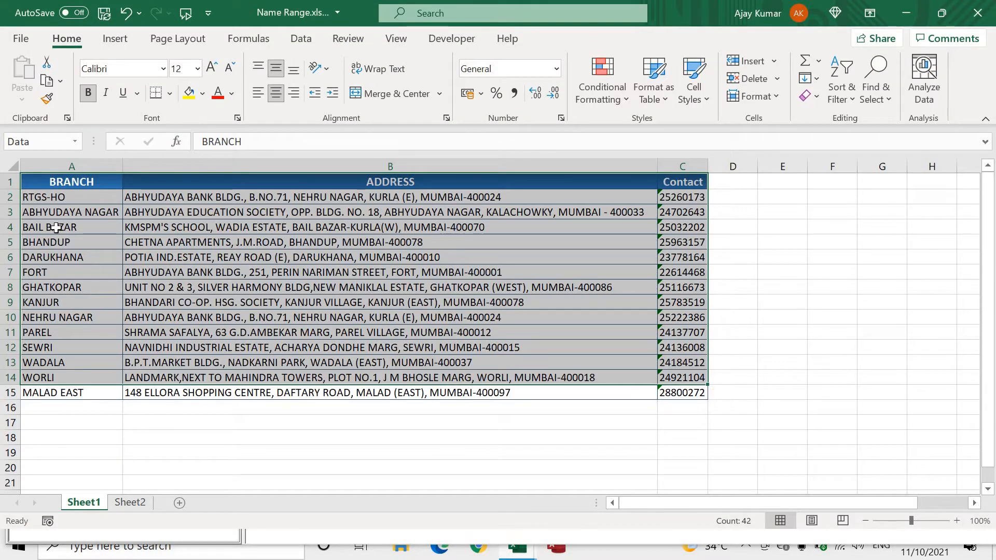
{"action": "key", "text": "alt+F11"}
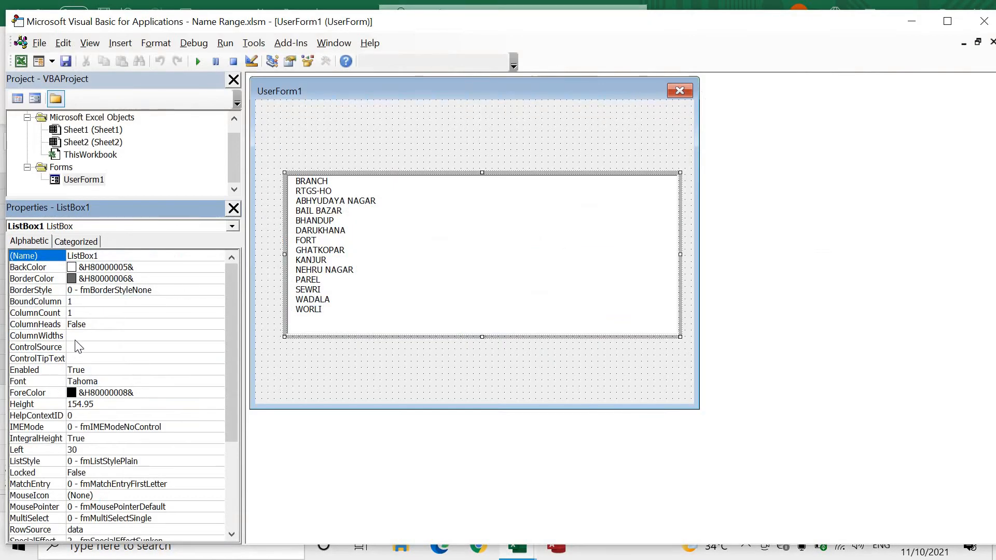
{"action": "left_click", "coordinate": [80, 313]}
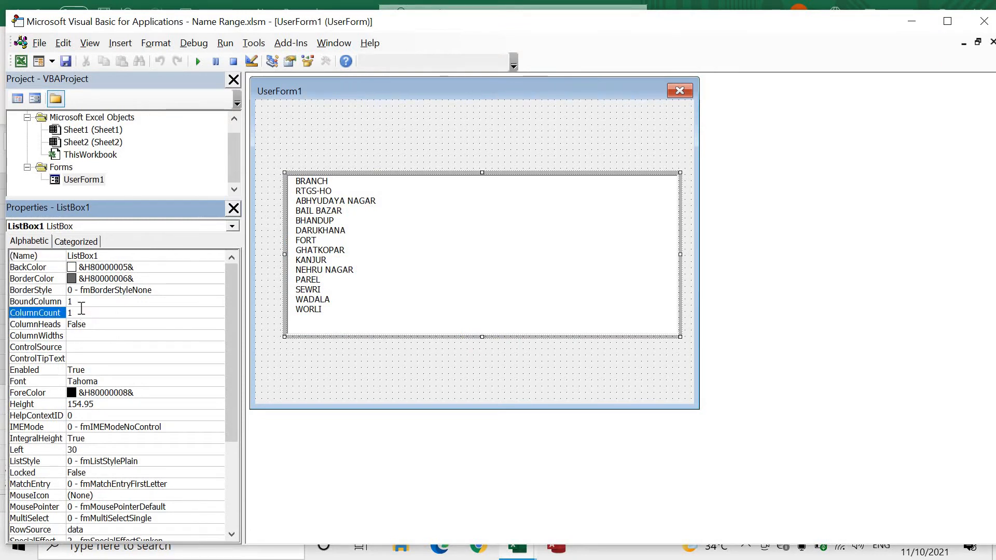
{"action": "key", "text": "BackSpace"}
{"action": "type", "text": "3"}
{"action": "key", "text": "Return"}
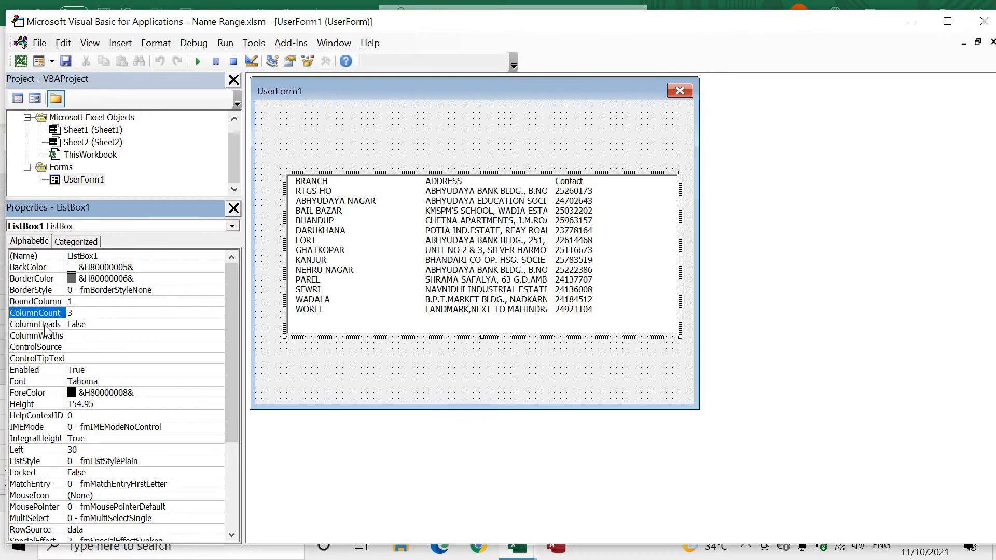
{"action": "double_click", "coordinate": [93, 325]}
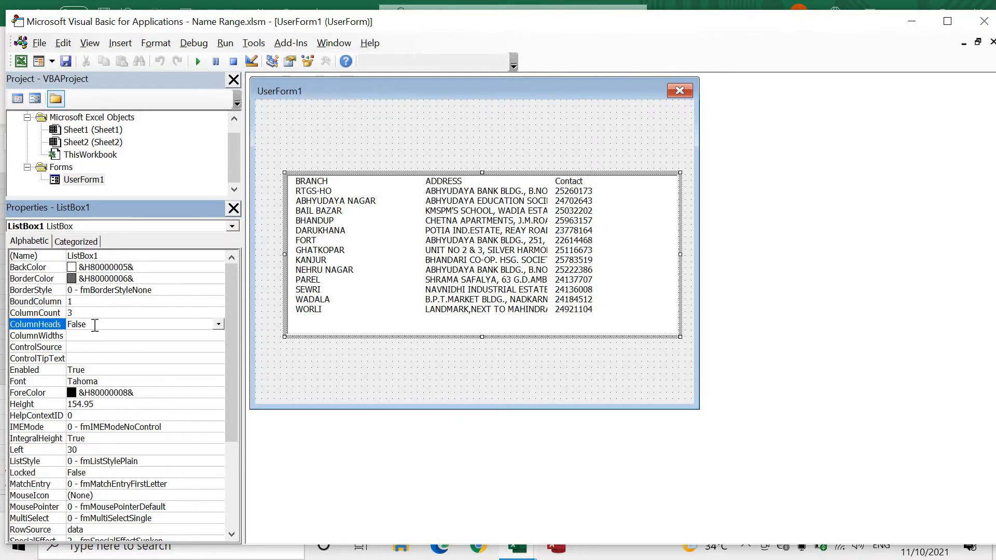
- Run UserForm1, examine the column headings and rows in its list box, and close the form
{"action": "left_click", "coordinate": [197, 61]}
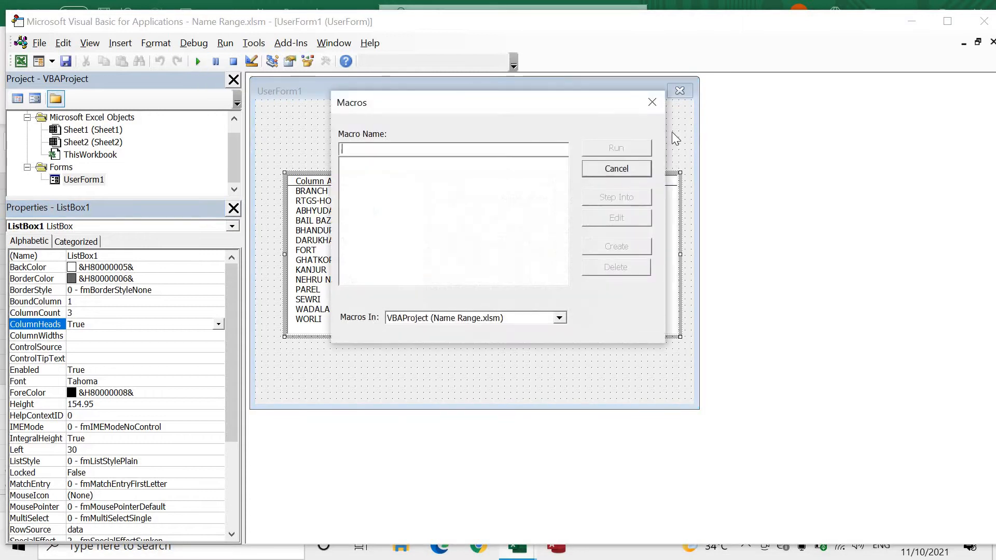
{"action": "left_click", "coordinate": [629, 169]}
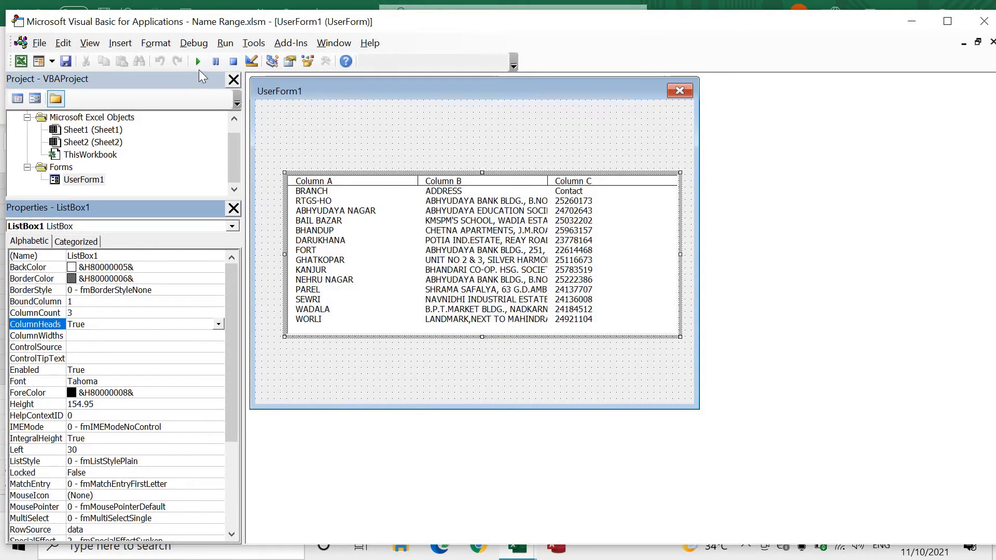
{"action": "left_click", "coordinate": [444, 127]}
{"action": "left_click", "coordinate": [199, 62]}
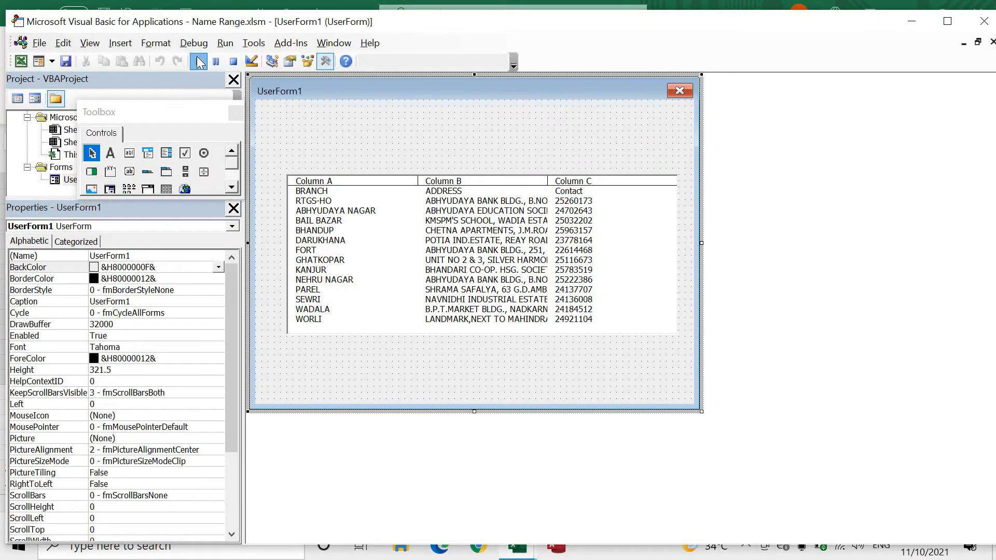
{"action": "left_click", "coordinate": [355, 214]}
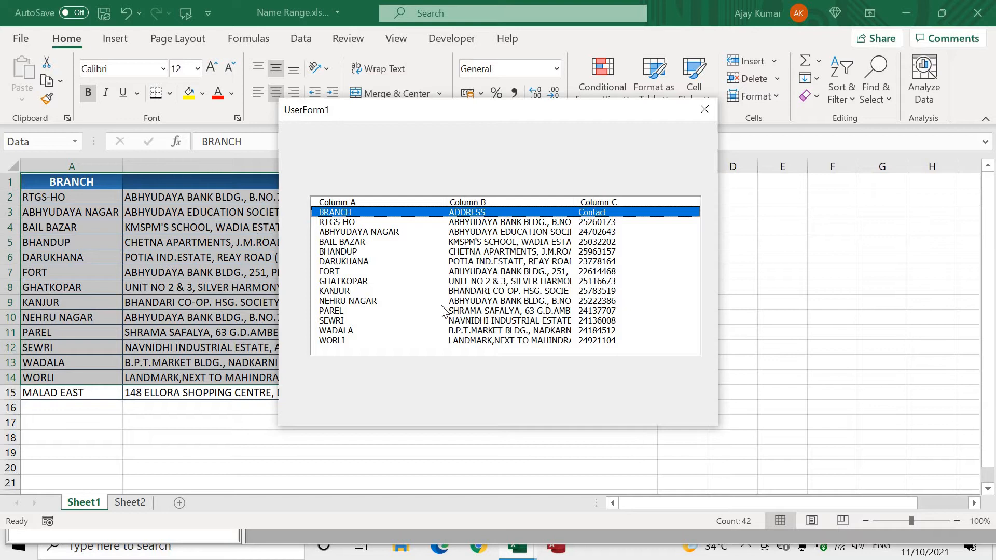
{"action": "left_click", "coordinate": [706, 111]}
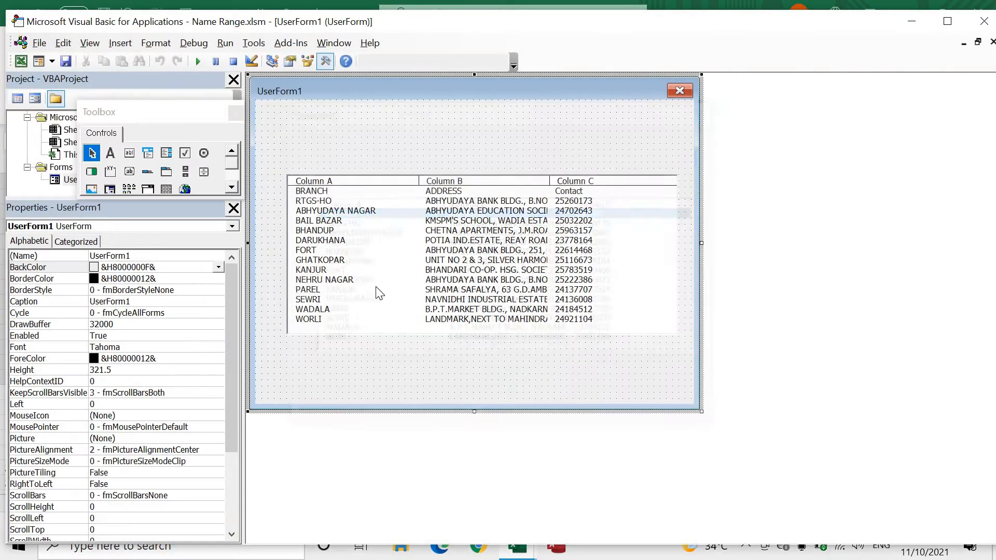
- Delete the defined name Data from the workbook in Excel's Name Manager
{"action": "key", "text": "alt+F11"}
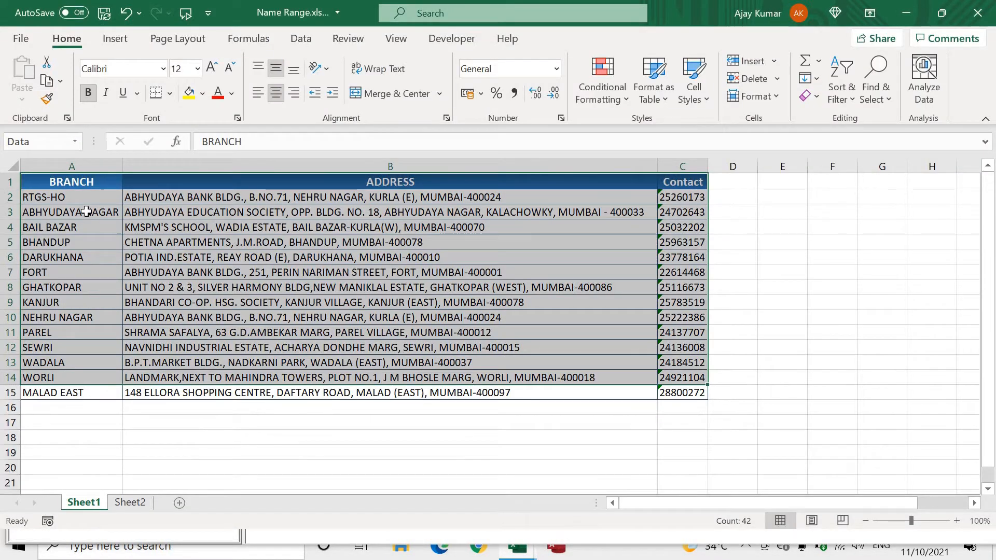
{"action": "left_click", "coordinate": [268, 37]}
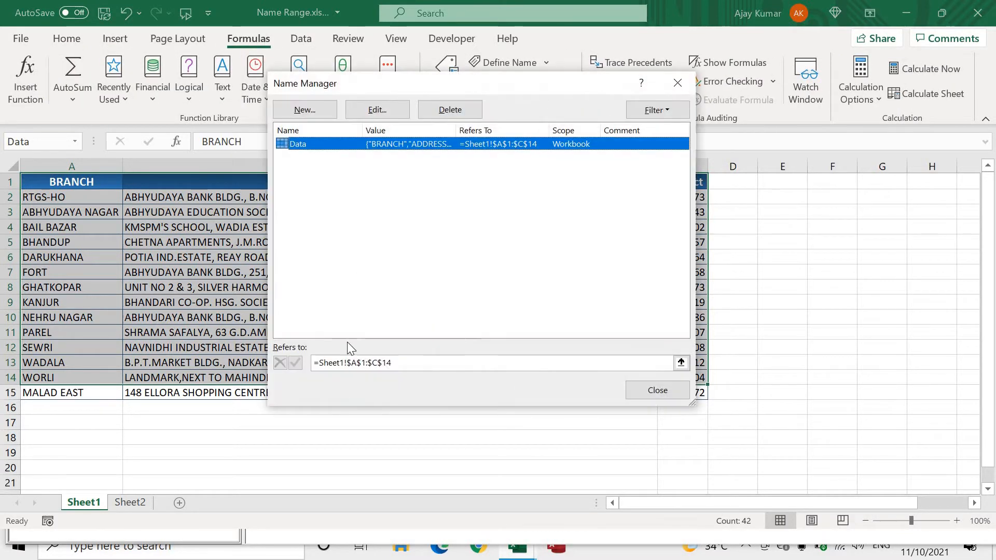
{"action": "left_click", "coordinate": [449, 110]}
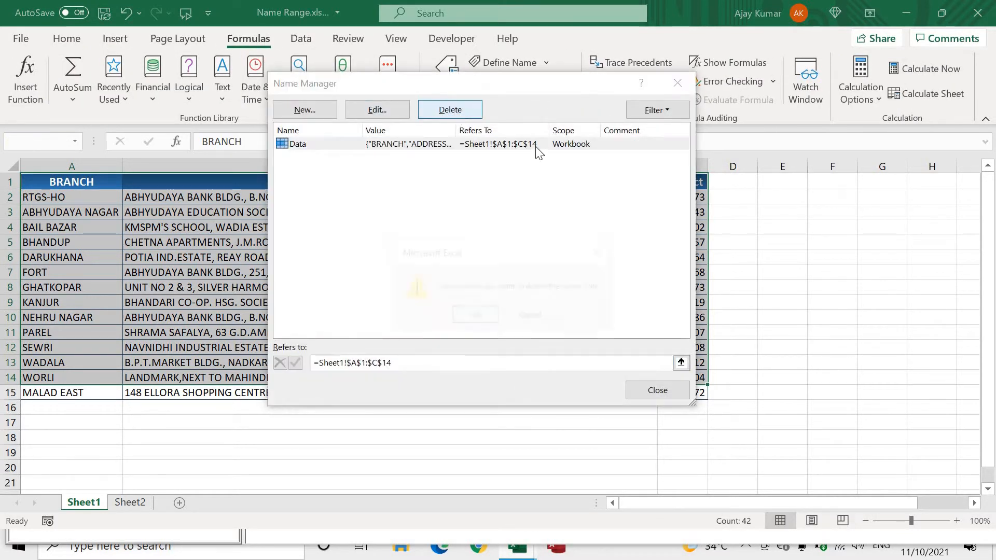
{"action": "left_click", "coordinate": [476, 315]}
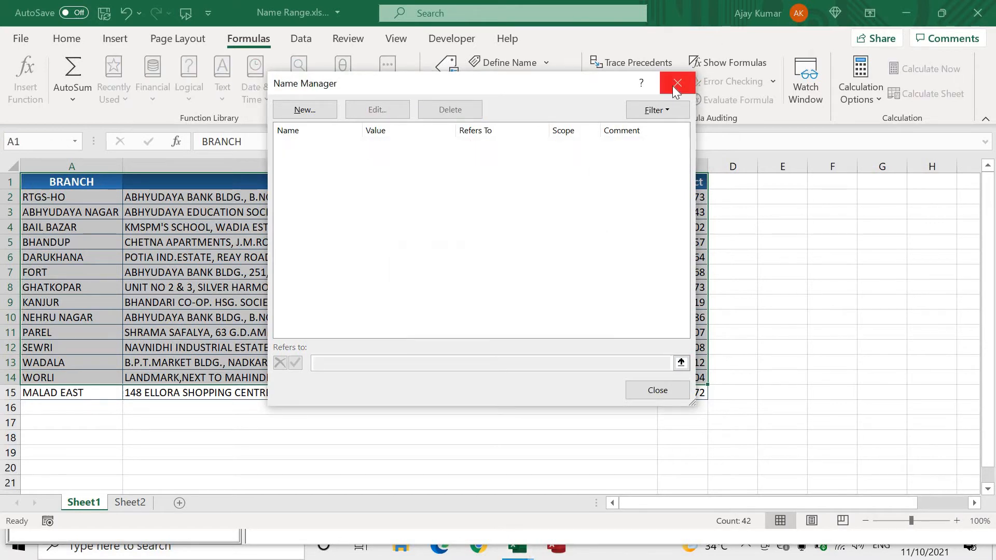
{"action": "left_click", "coordinate": [674, 84]}
- Select cells A2:C13 on Sheet1, excluding the header row, and name the range Data
{"action": "left_click", "coordinate": [53, 195]}
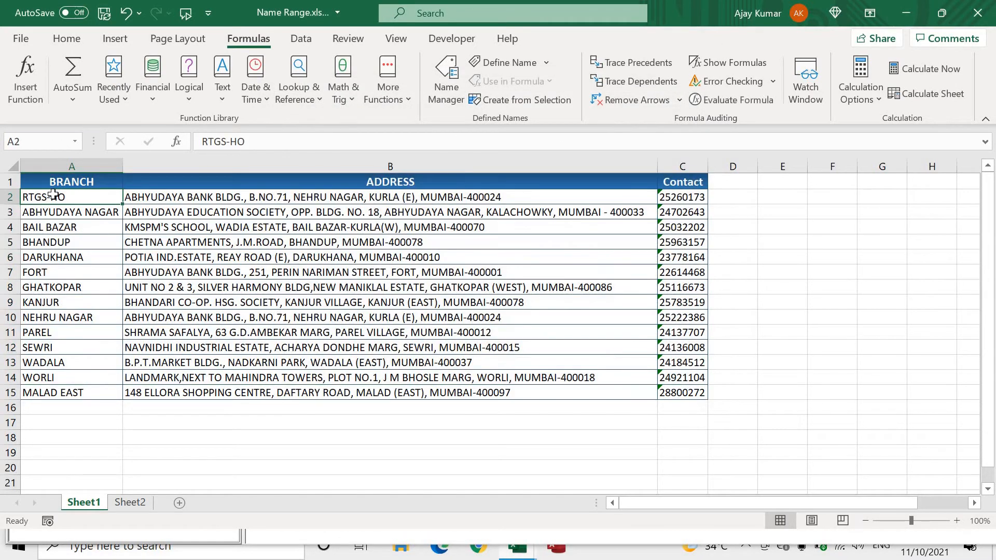
{"action": "key", "text": "shift+Right"}
{"action": "key", "text": "shift+Right"}
{"action": "key", "text": "shift+Right"}
{"action": "key", "text": "shift+Left"}
{"action": "key", "text": "shift+Down"}
{"action": "key", "text": "shift+Down"}
{"action": "key", "text": "shift+Down"}
{"action": "key", "text": "shift+Down"}
{"action": "key", "text": "shift+Down"}
{"action": "key", "text": "shift+Down"}
{"action": "key", "text": "shift+Down"}
{"action": "key", "text": "shift+Down"}
{"action": "key", "text": "shift+Down"}
{"action": "key", "text": "shift+Down"}
{"action": "key", "text": "shift+Down"}
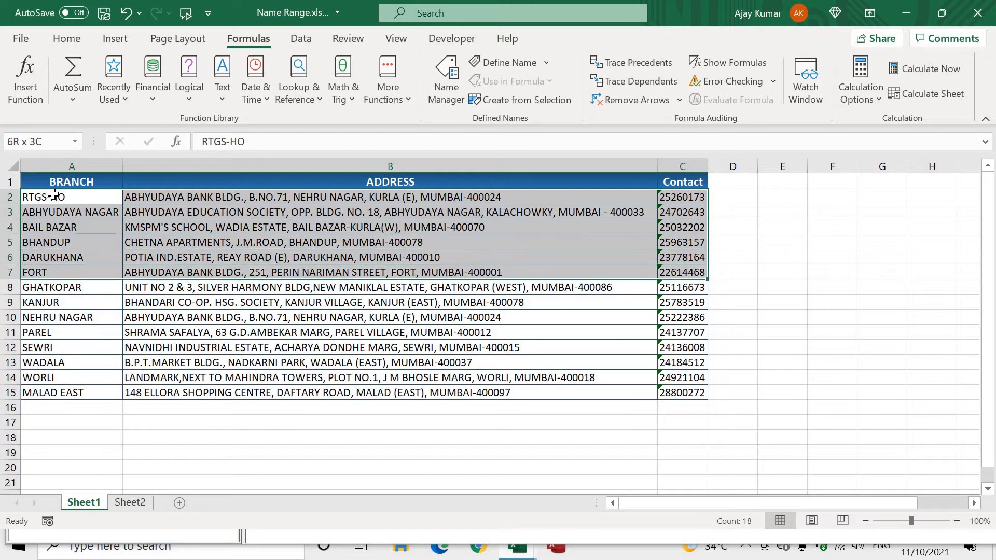
{"action": "left_click", "coordinate": [55, 142]}
{"action": "type", "text": "Data"}
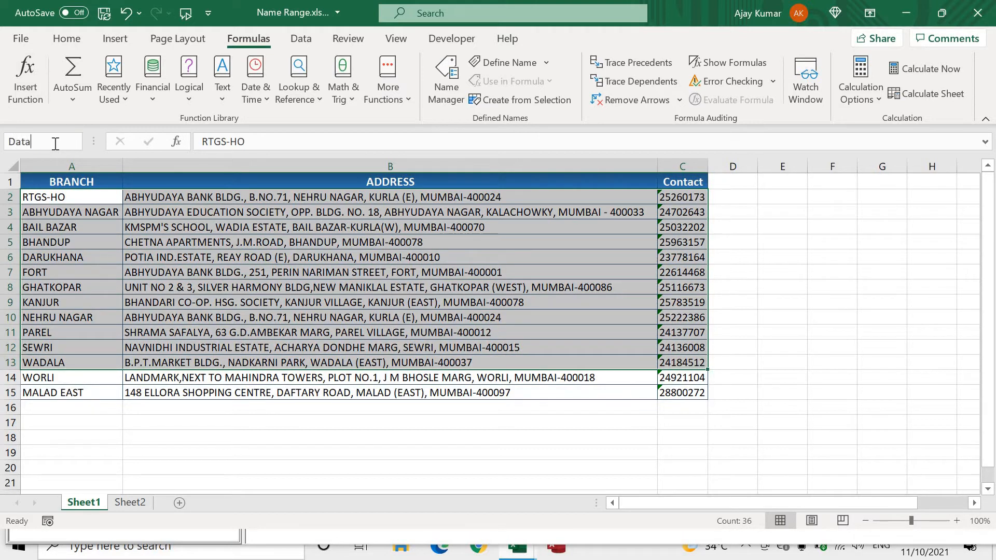
{"action": "key", "text": "Return"}
- Run UserForm1 again to check the list box's column headings with the redefined Data range
{"action": "key", "text": "alt+F11"}
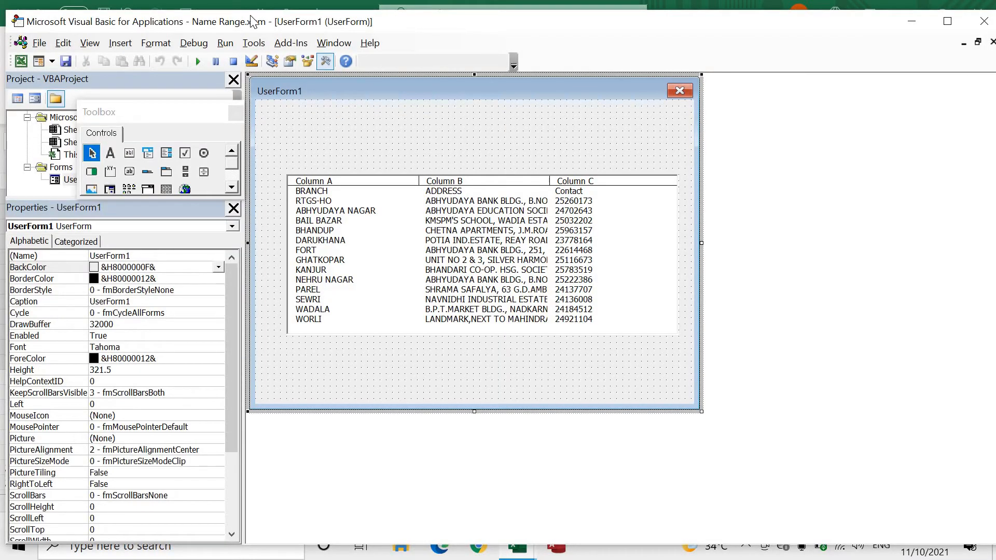
{"action": "left_click", "coordinate": [201, 60]}
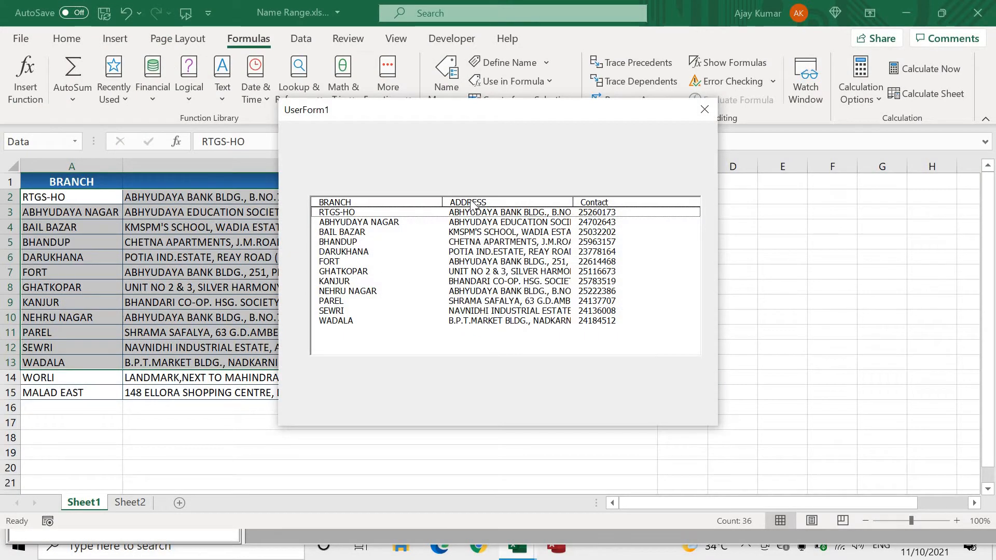
- Step through the branch rows in UserForm1's list box down to WADALA, and close the form to return to Sheet1
{"action": "key", "text": "Down"}
{"action": "key", "text": "Down"}
{"action": "key", "text": "Down"}
{"action": "key", "text": "Down"}
{"action": "key", "text": "Down"}
{"action": "key", "text": "Down"}
{"action": "key", "text": "Down"}
{"action": "key", "text": "Down"}
{"action": "key", "text": "Down"}
{"action": "key", "text": "Down"}
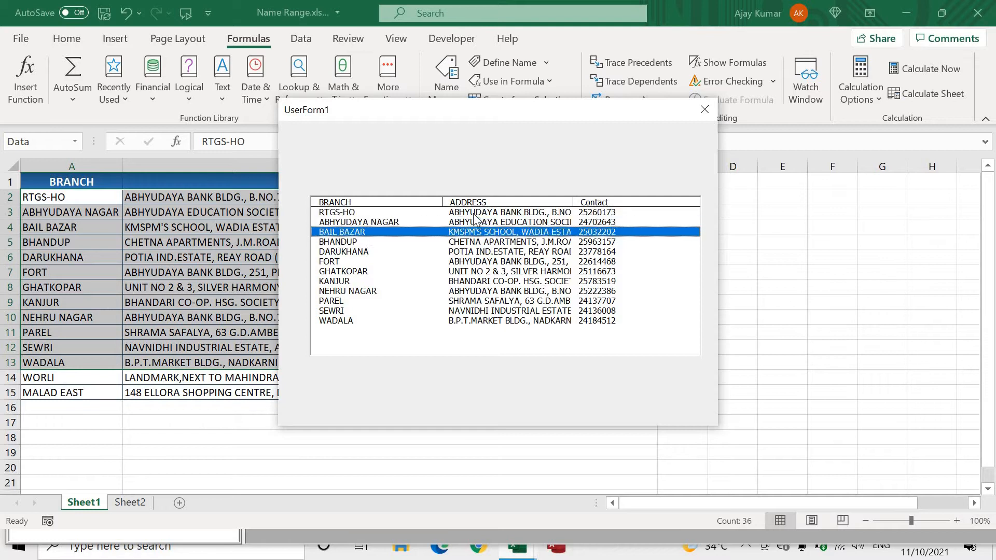
{"action": "key", "text": "Down"}
{"action": "key", "text": "Down"}
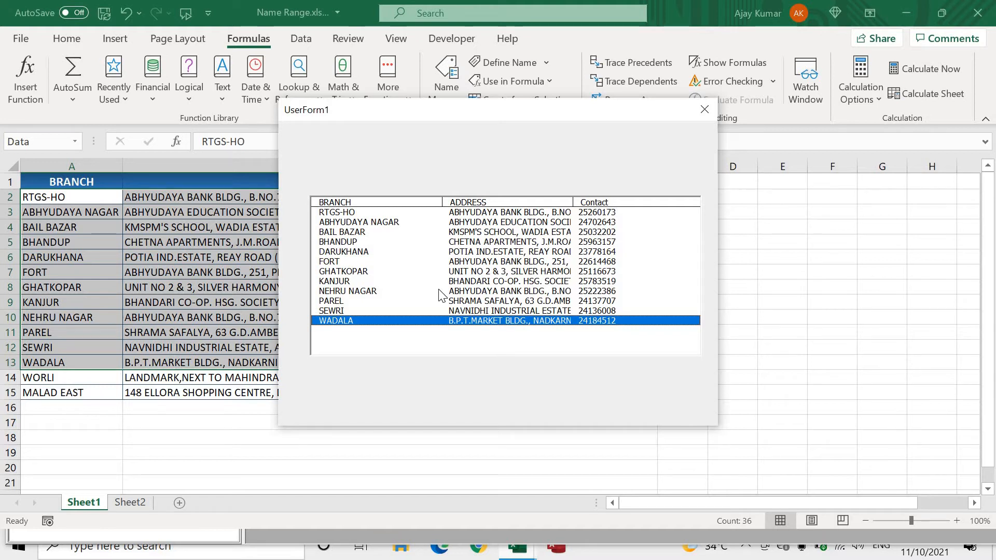
{"action": "left_click", "coordinate": [708, 113]}
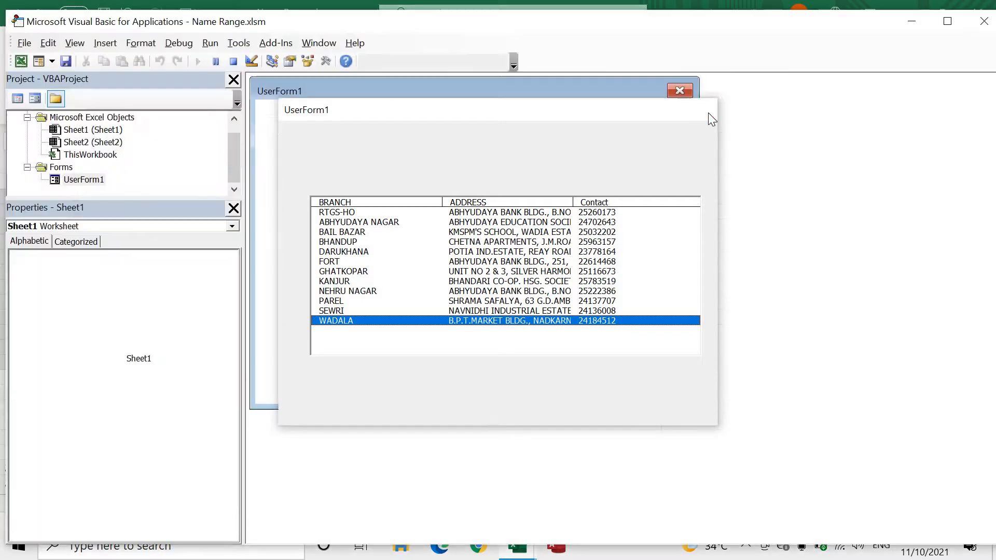
{"action": "key", "text": "alt+F11"}
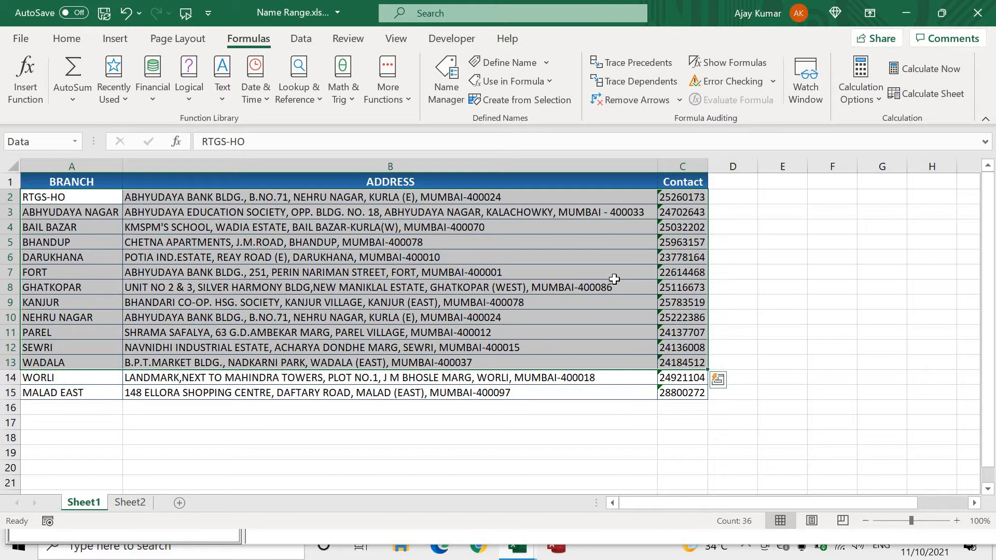
{"action": "left_click", "coordinate": [552, 465]}
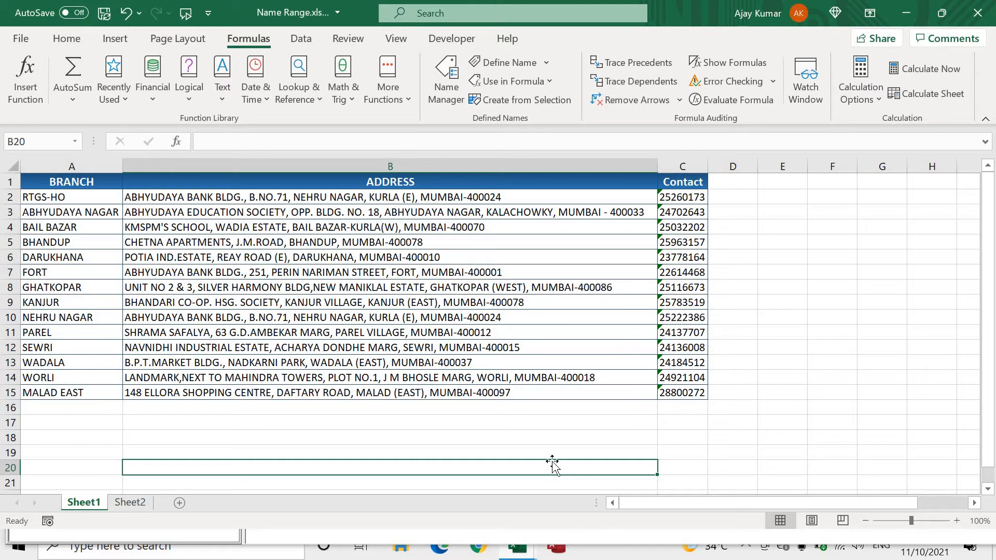
{"action": "left_click", "coordinate": [781, 184]}
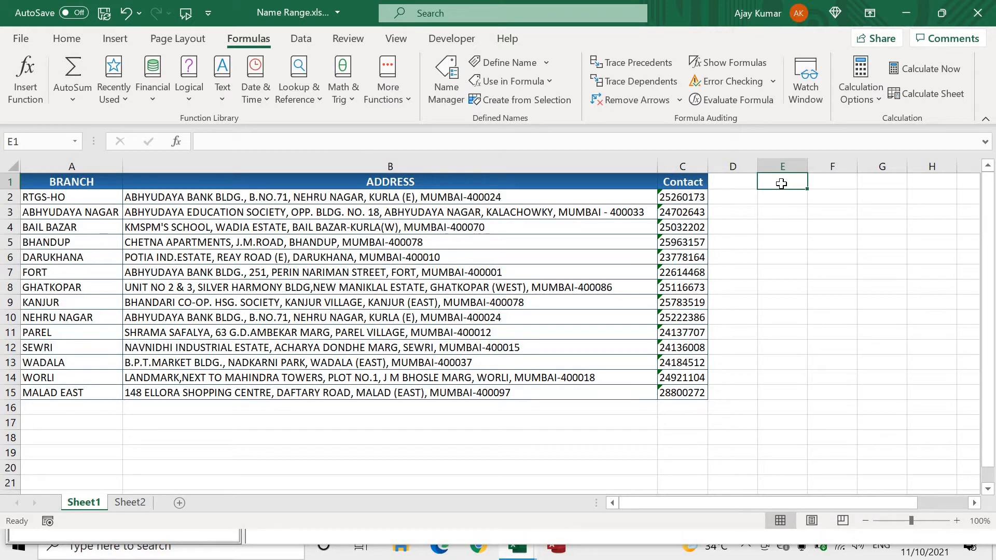
{"action": "type", "text": "="}
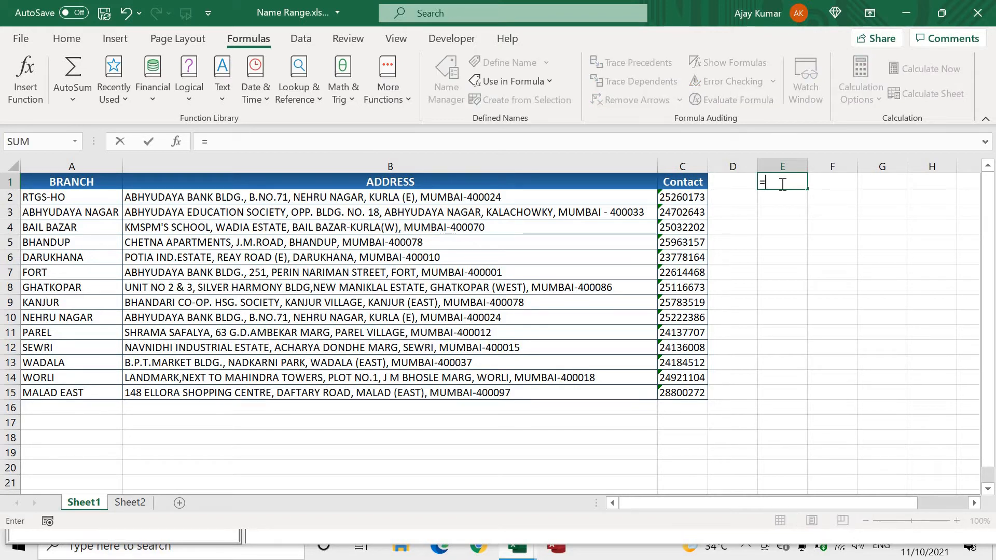
{"action": "key", "text": "Return"}
{"action": "left_click", "coordinate": [780, 184]}
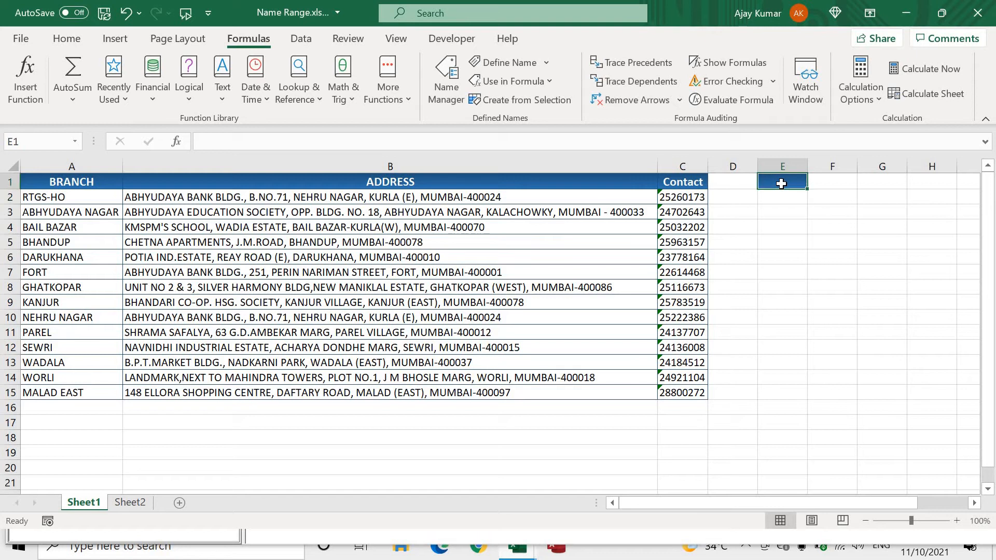
- Begin an OFFSET formula in cell A17 with the BRANCH header cell A1 as its reference
{"action": "left_click", "coordinate": [52, 421]}
{"action": "scroll", "coordinate": [52, 421], "scroll_direction": "up", "scroll_amount": 5, "text": "ctrl"}
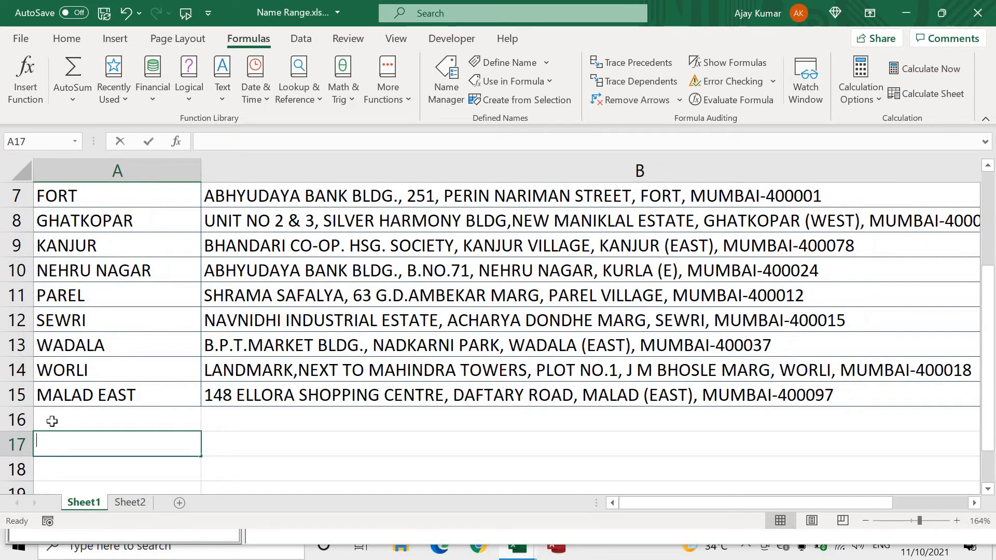
{"action": "type", "text": "=offset"}
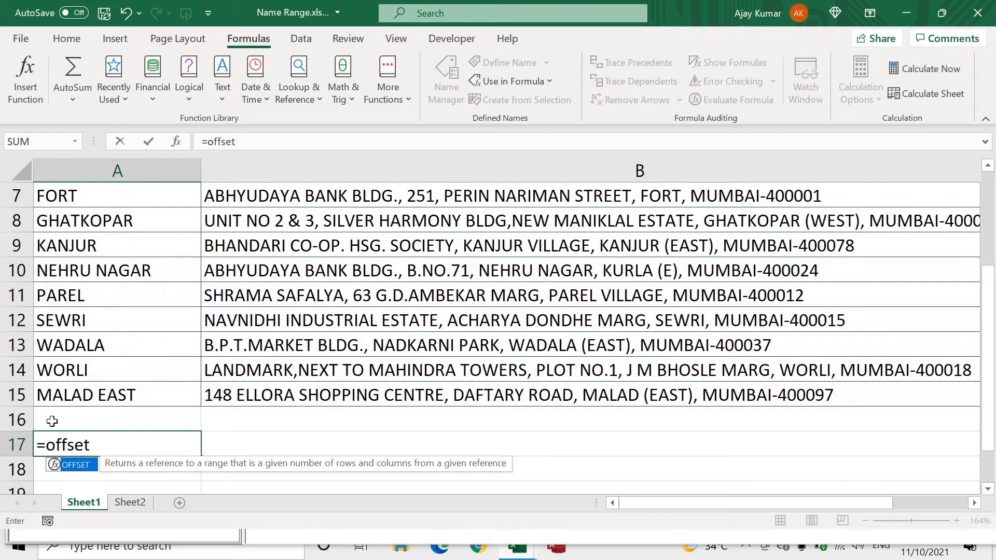
{"action": "type", "text": "("}
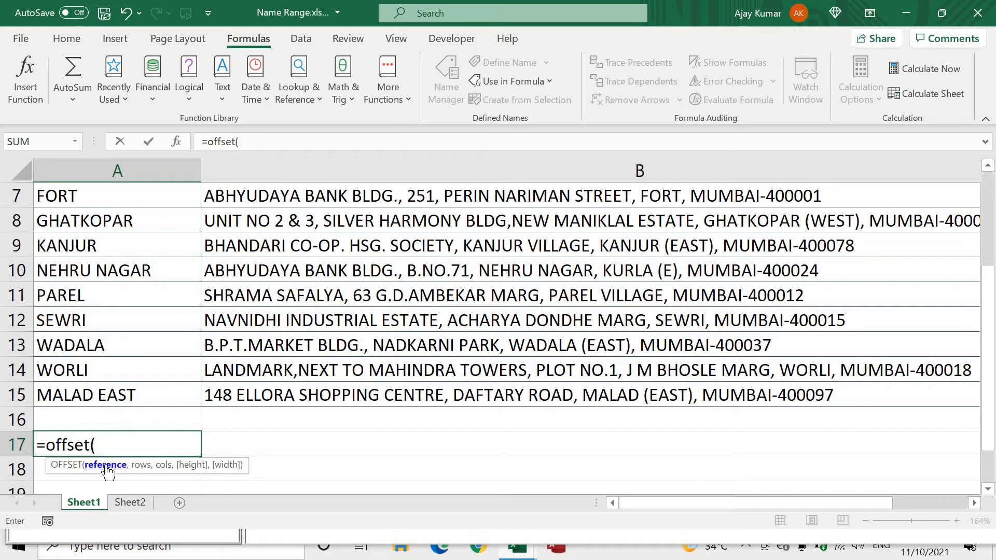
{"action": "scroll", "coordinate": [144, 269], "scroll_direction": "up", "scroll_amount": 2}
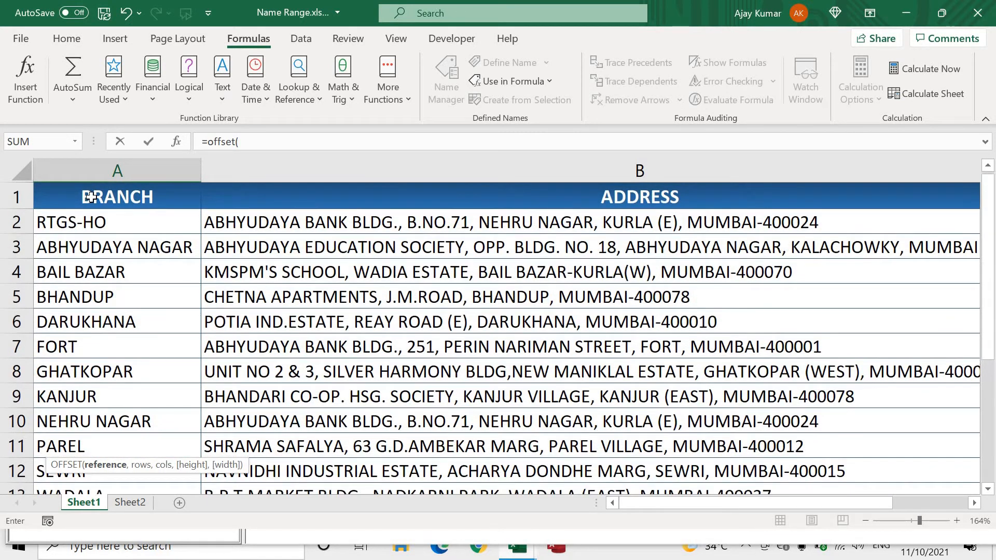
{"action": "left_click", "coordinate": [92, 197]}
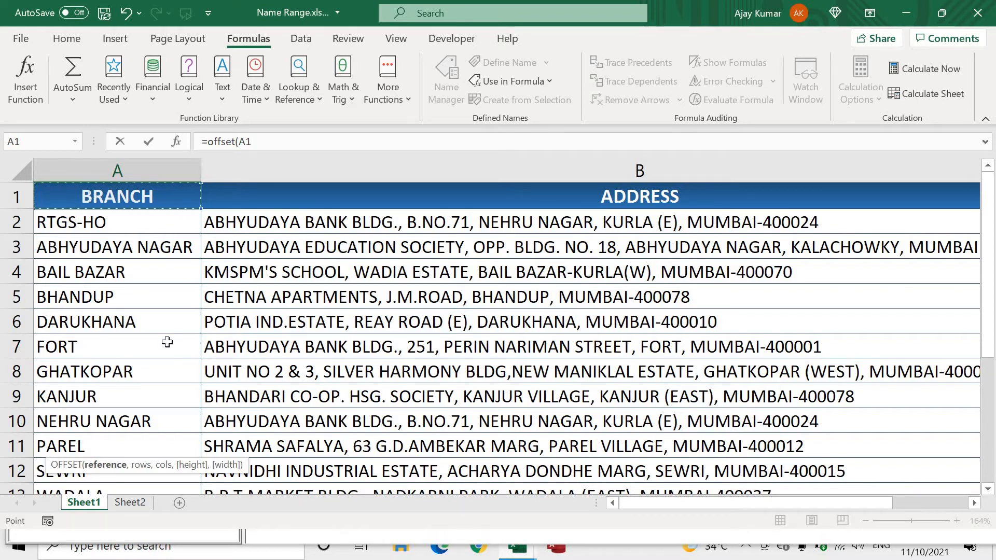
{"action": "scroll", "coordinate": [226, 382], "scroll_direction": "down", "scroll_amount": 3}
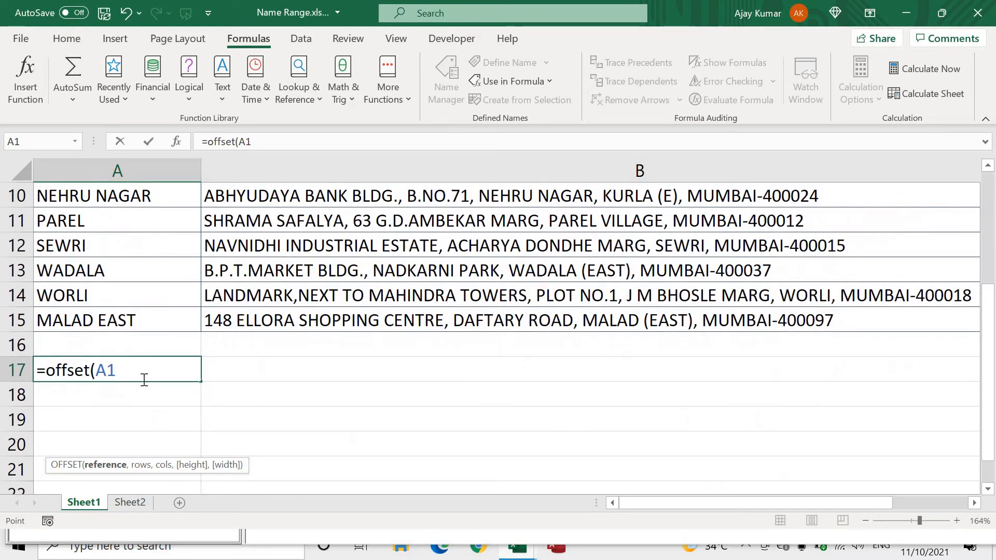
{"action": "type", "text": ","}
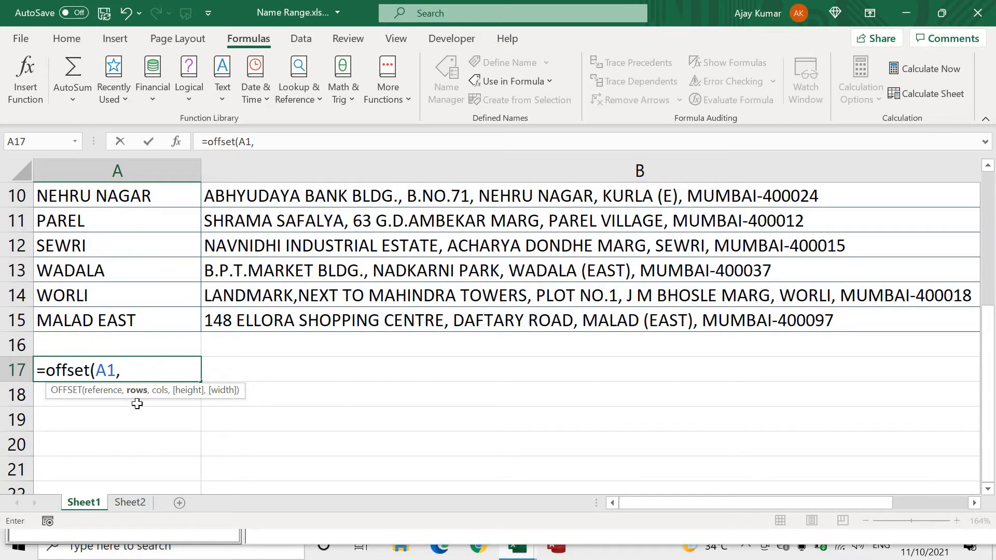
- Set the OFFSET formula's rows argument to 1 and its cols argument to 0
{"action": "scroll", "coordinate": [199, 273], "scroll_direction": "up", "scroll_amount": 3}
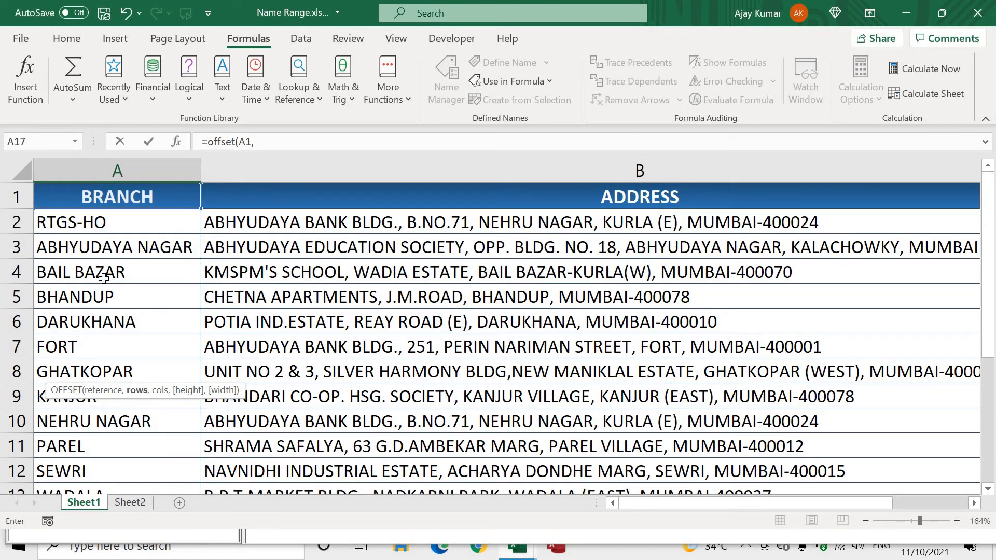
{"action": "scroll", "coordinate": [174, 329], "scroll_direction": "down", "scroll_amount": 6}
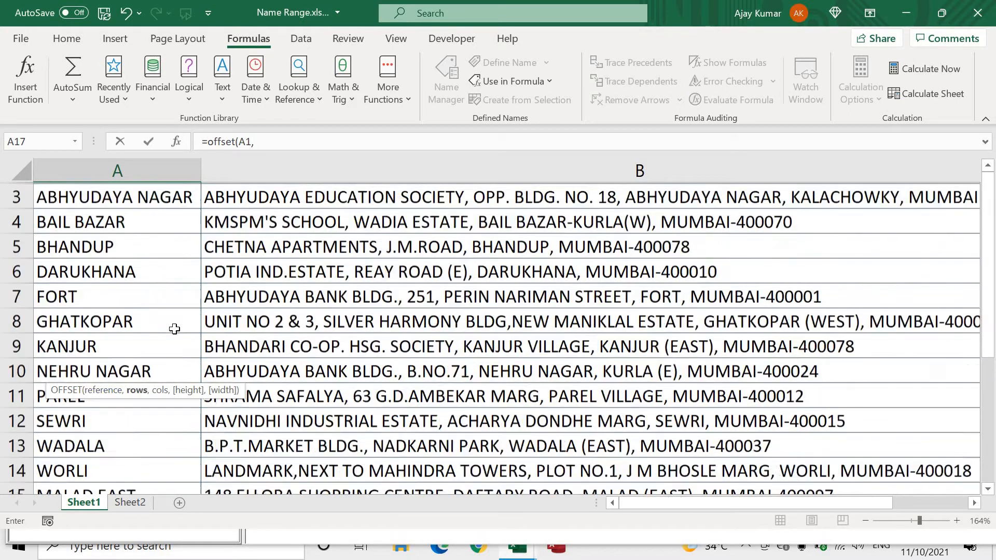
{"action": "scroll", "coordinate": [175, 329], "scroll_direction": "up", "scroll_amount": 2}
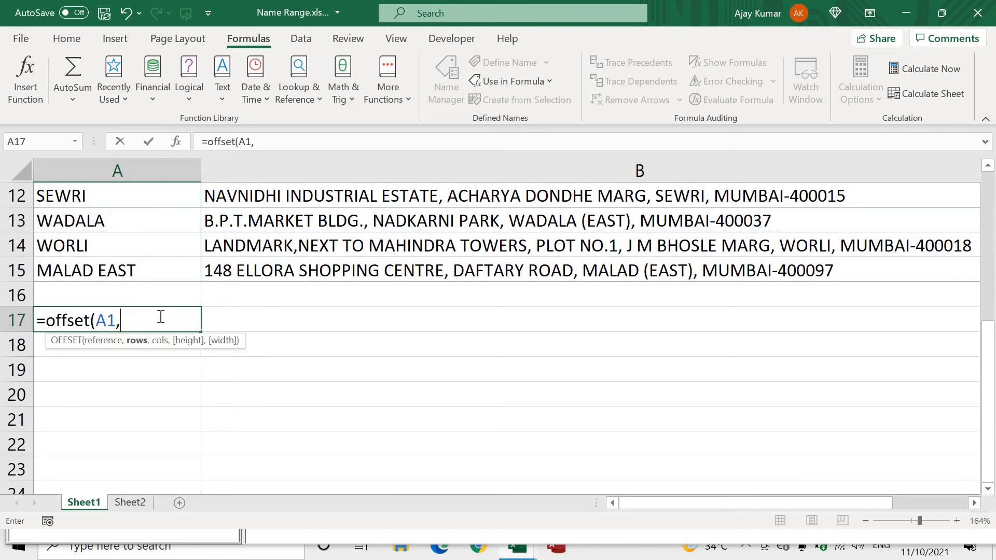
{"action": "type", "text": "1,"}
{"action": "type", "text": "0,"}
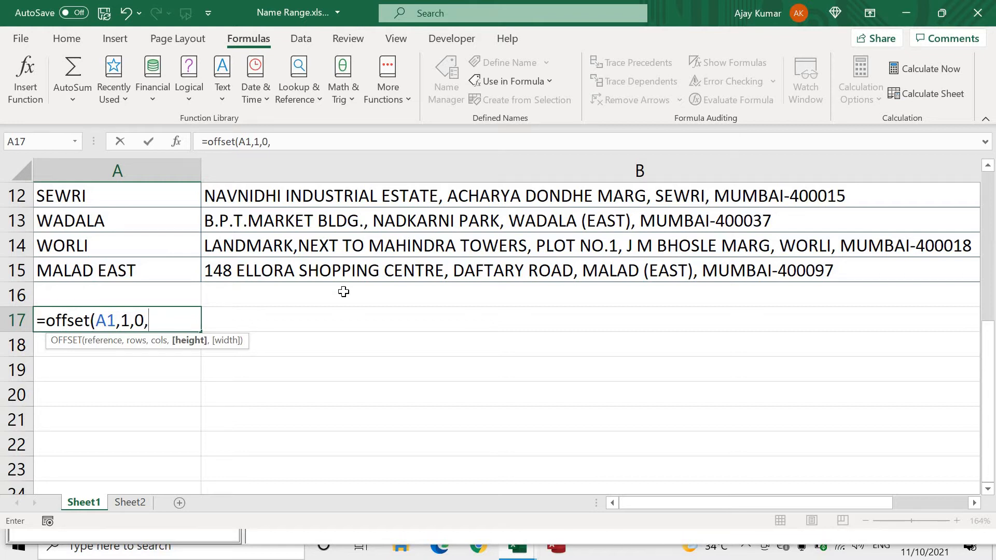
- Enter COUNTA over A1:A16 as the height argument of the OFFSET formula
{"action": "scroll", "coordinate": [343, 292], "scroll_direction": "up", "scroll_amount": 4}
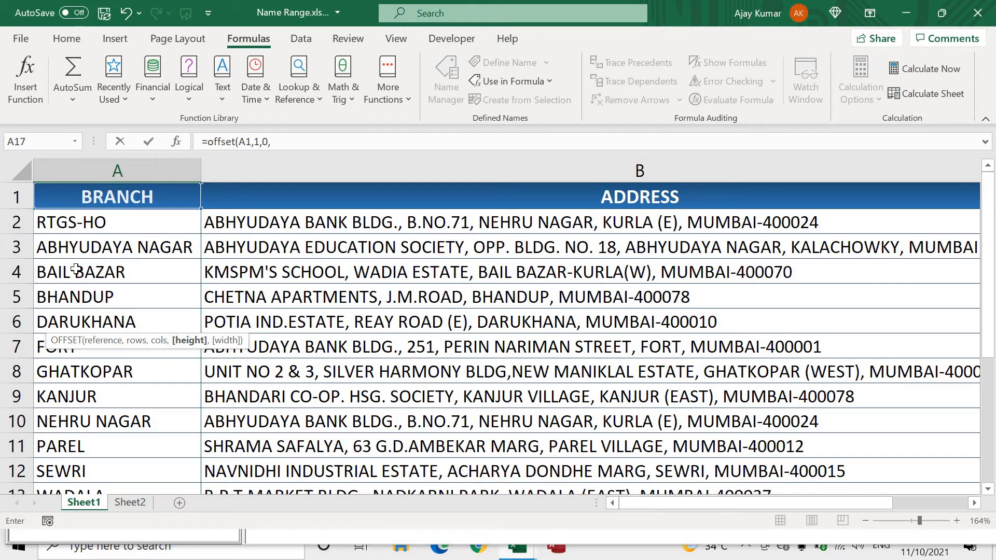
{"action": "scroll", "coordinate": [88, 399], "scroll_direction": "down", "scroll_amount": 2}
{"action": "scroll", "coordinate": [88, 399], "scroll_direction": "down", "scroll_amount": 1}
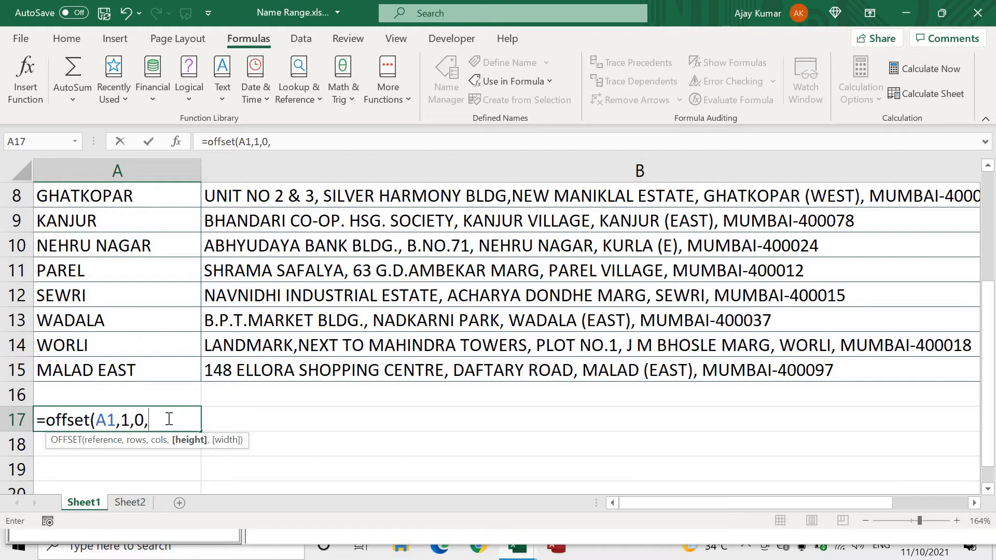
{"action": "type", "text": "counta("}
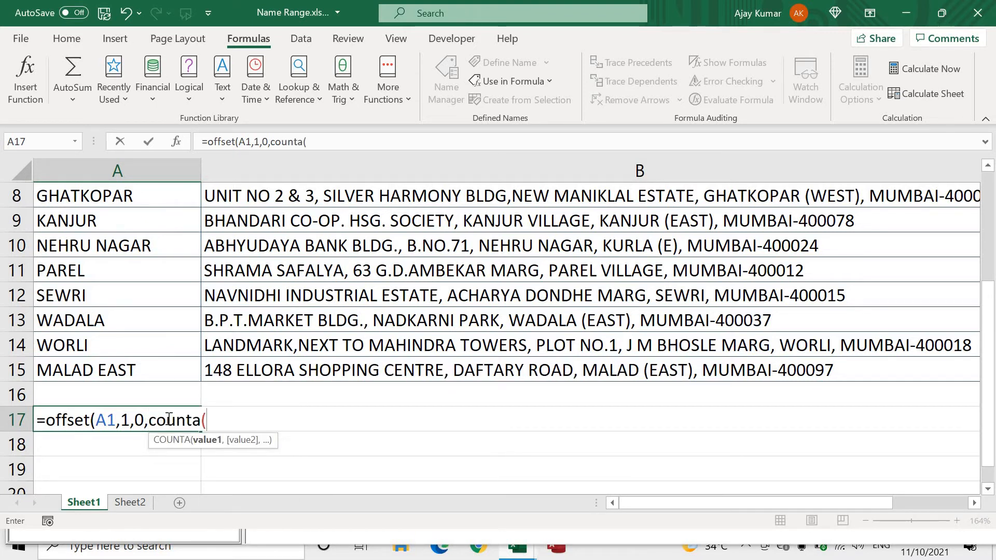
{"action": "scroll", "coordinate": [124, 326], "scroll_direction": "up", "scroll_amount": 3}
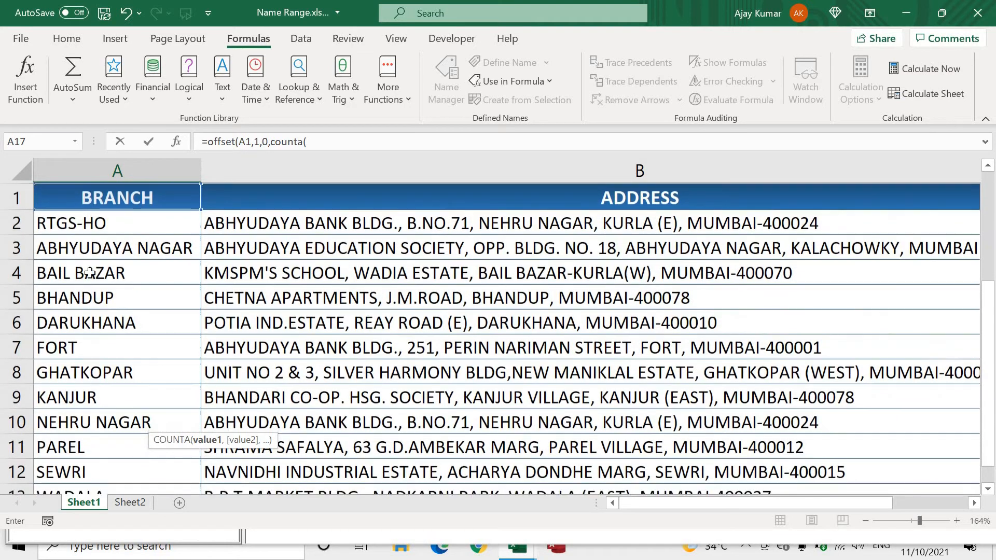
{"action": "left_click_drag", "start_coordinate": [117, 197], "coordinate": [151, 423]}
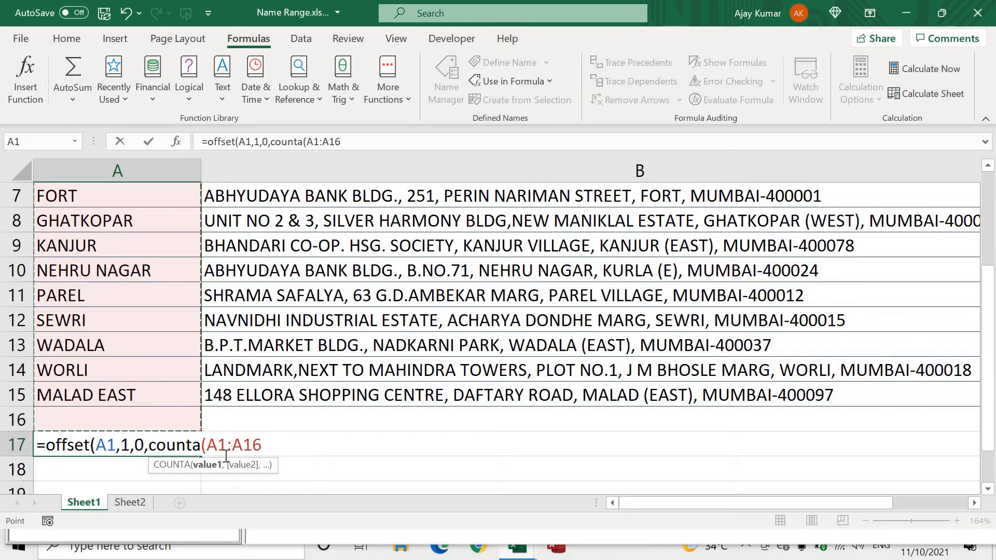
{"action": "type", "text": ")"}
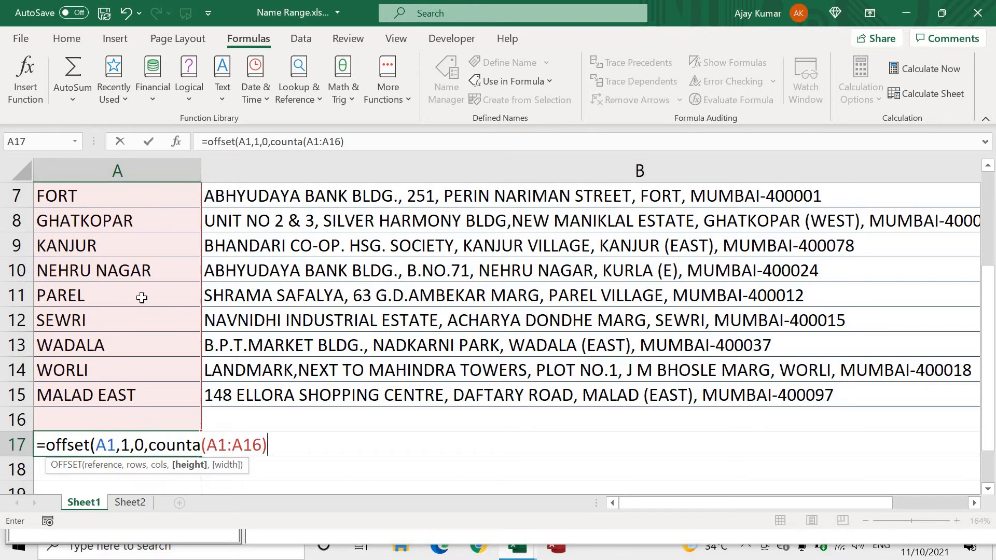
- Subtract 1 from the COUNTA height in the OFFSET formula to leave out the header row
{"action": "scroll", "coordinate": [142, 298], "scroll_direction": "up", "scroll_amount": 1}
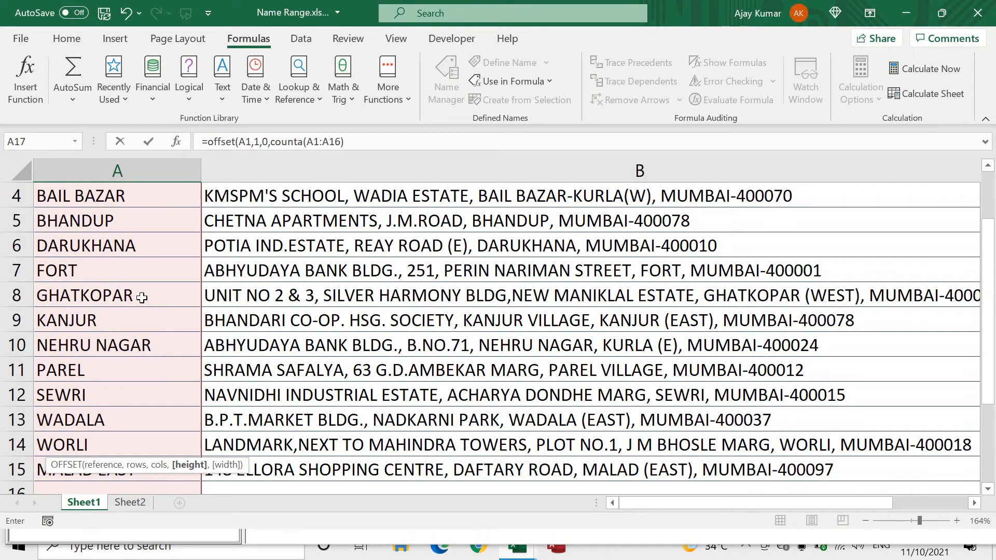
{"action": "scroll", "coordinate": [142, 298], "scroll_direction": "down", "scroll_amount": 1}
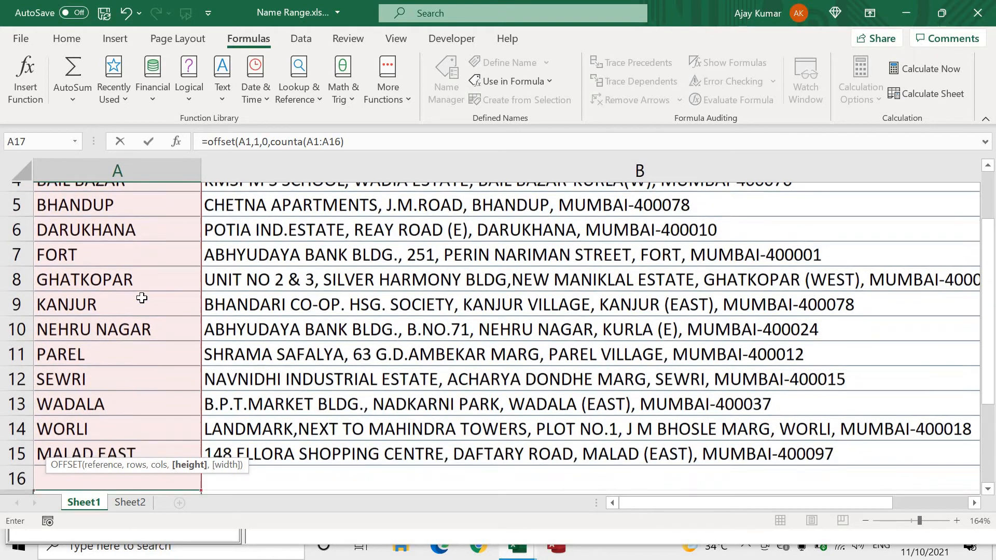
{"action": "scroll", "coordinate": [130, 298], "scroll_direction": "up", "scroll_amount": 2}
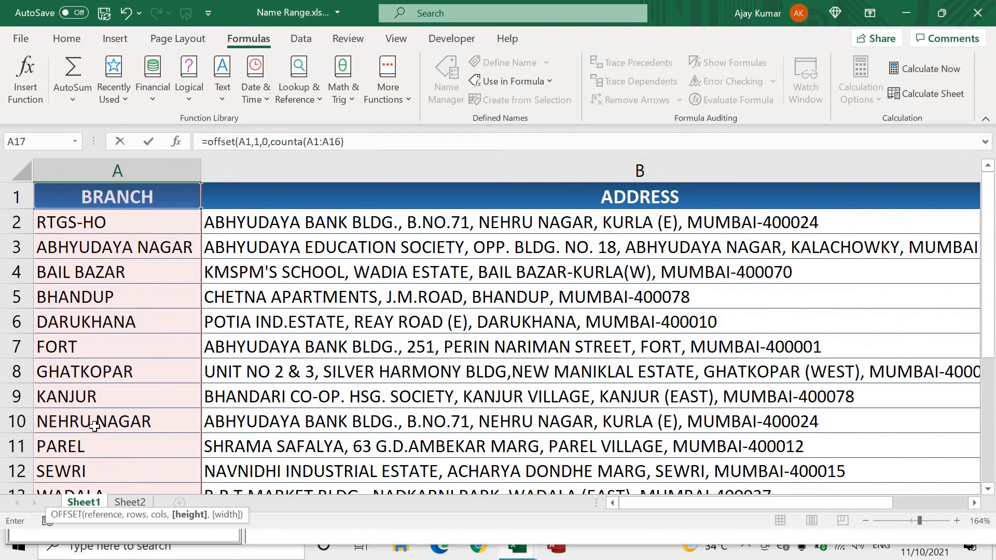
{"action": "scroll", "coordinate": [95, 433], "scroll_direction": "down", "scroll_amount": 2}
{"action": "scroll", "coordinate": [95, 433], "scroll_direction": "down", "scroll_amount": 2}
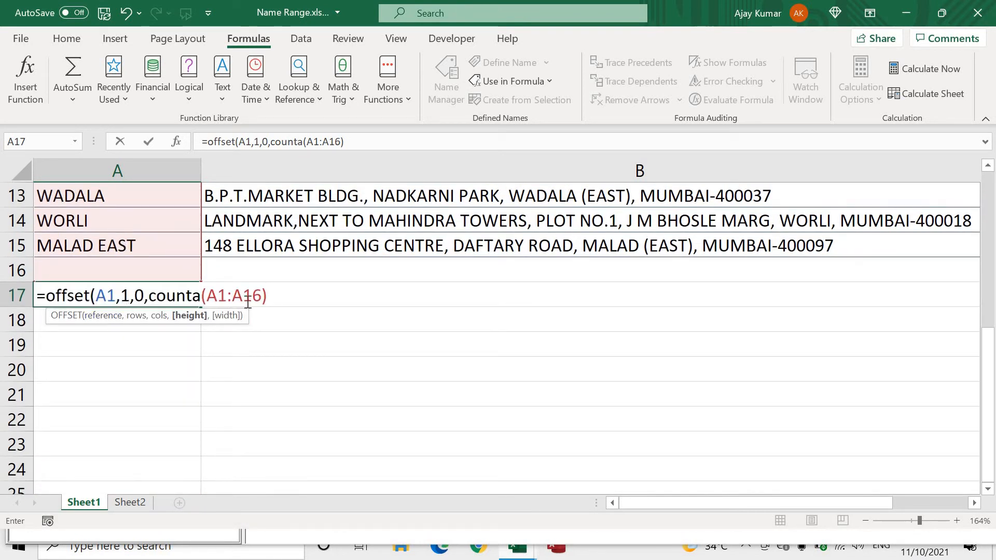
{"action": "type", "text": "-"}
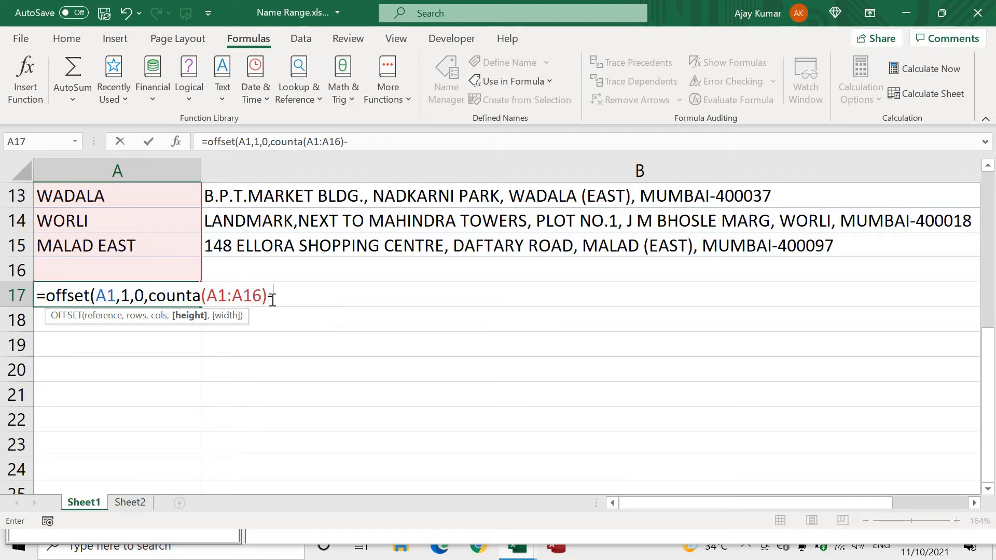
{"action": "type", "text": "1,"}
- Set the OFFSET formula's width argument to 3 for the table's columns and close the formula's bracket
{"action": "scroll", "coordinate": [271, 300], "scroll_direction": "up", "scroll_amount": 4}
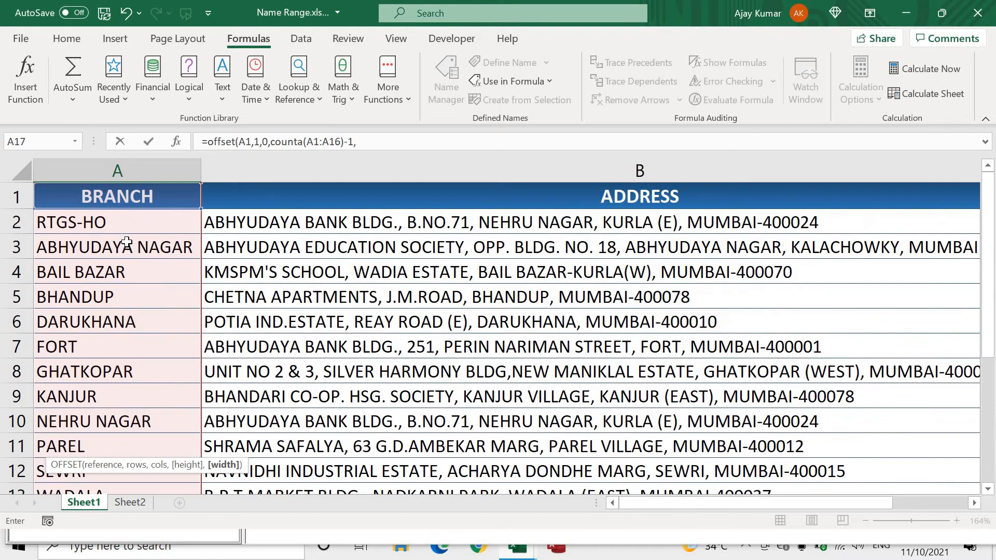
{"action": "scroll", "coordinate": [905, 254], "scroll_direction": "right", "scroll_amount": 3}
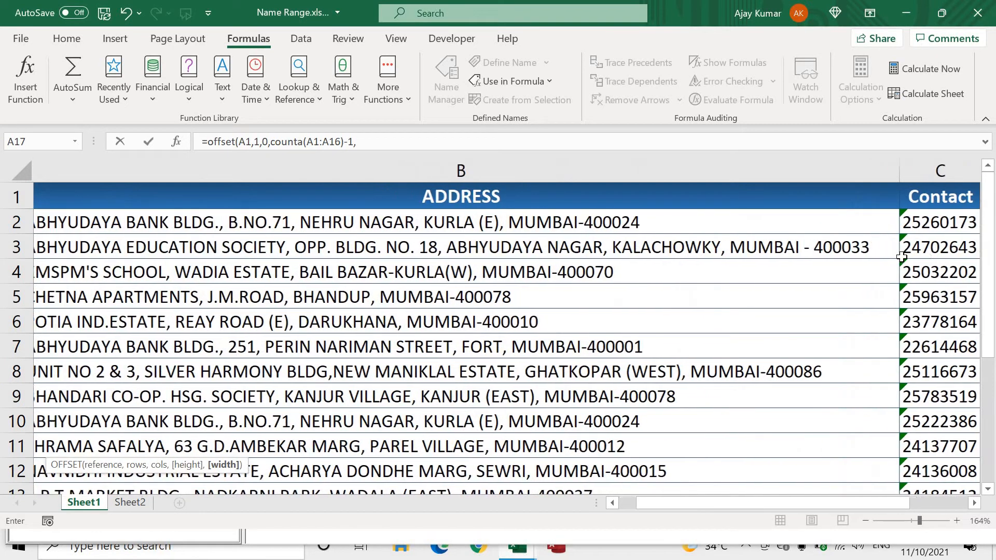
{"action": "scroll", "coordinate": [901, 256], "scroll_direction": "left", "scroll_amount": 1}
{"action": "scroll", "coordinate": [524, 370], "scroll_direction": "down", "scroll_amount": 7}
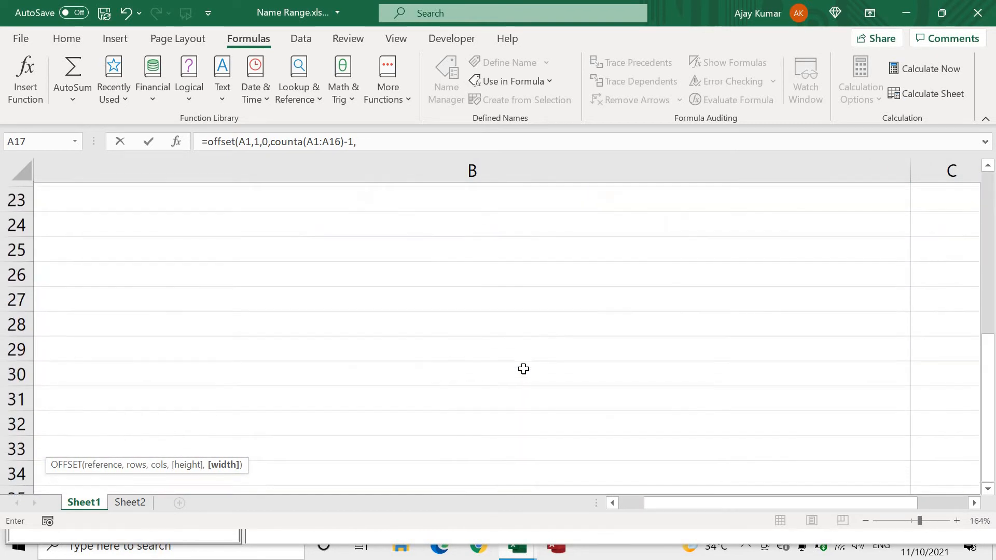
{"action": "scroll", "coordinate": [523, 368], "scroll_direction": "left", "scroll_amount": 1}
{"action": "scroll", "coordinate": [523, 369], "scroll_direction": "up", "scroll_amount": 4}
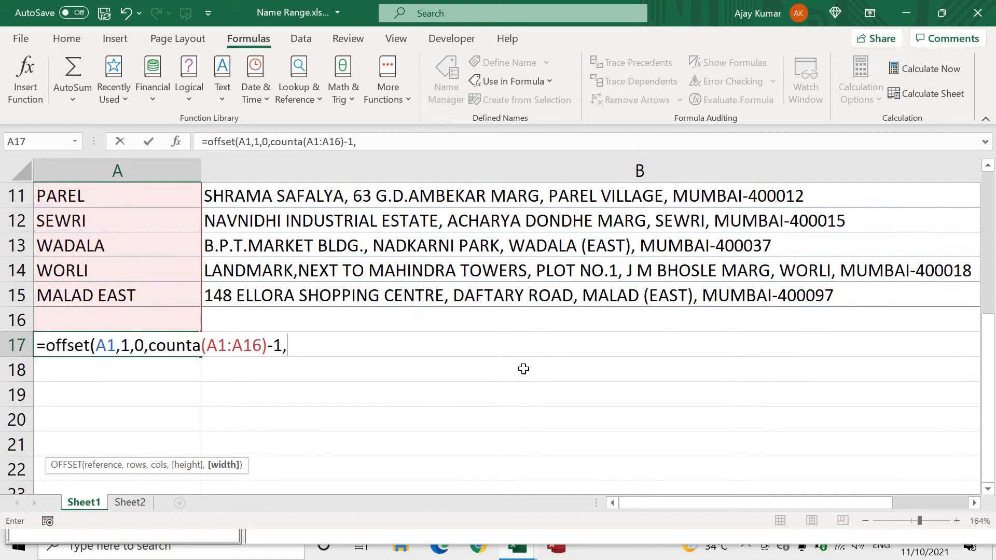
{"action": "type", "text": "3)"}
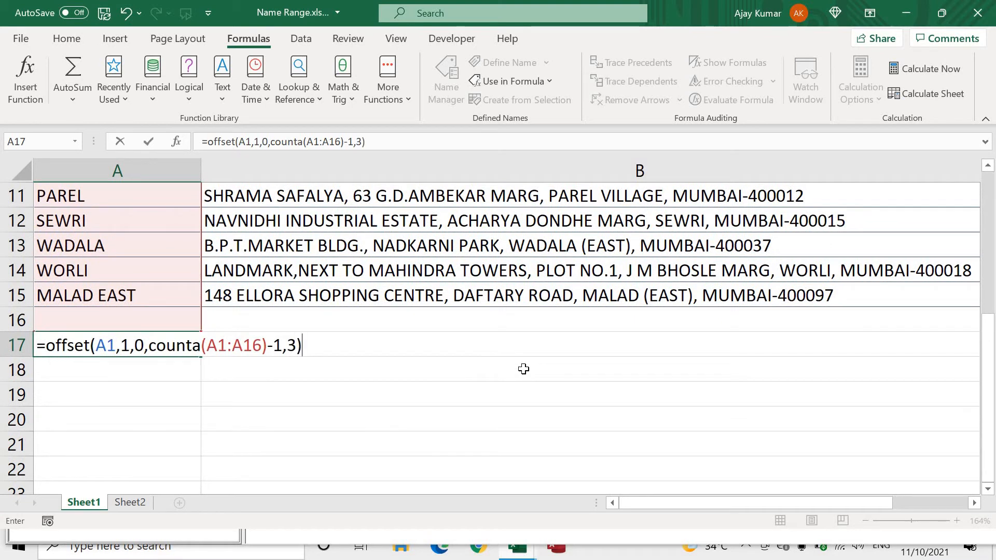
- Enter the OFFSET formula in A17 and look over the rows it returns
{"action": "key", "text": "Return"}
{"action": "scroll", "coordinate": [324, 406], "scroll_direction": "down", "scroll_amount": 4}
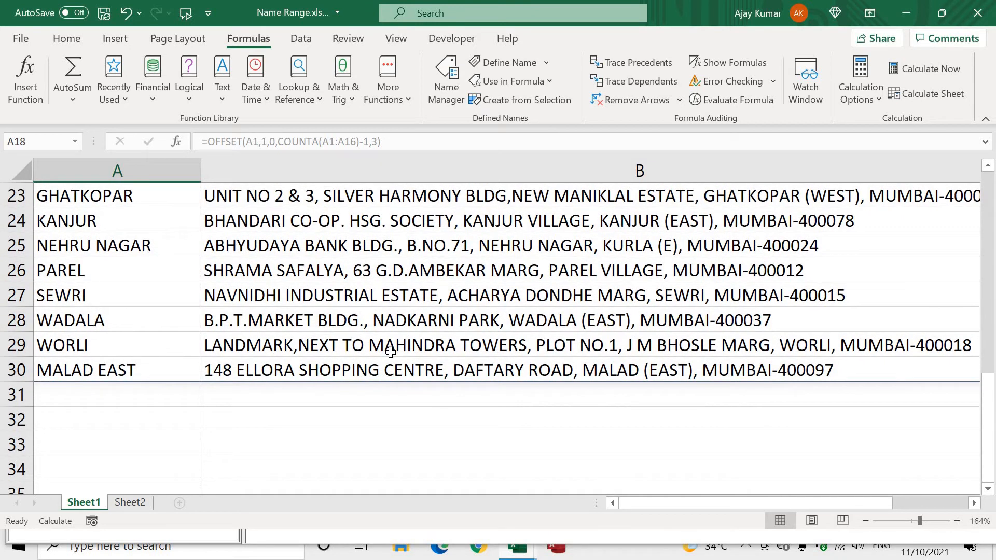
{"action": "scroll", "coordinate": [390, 352], "scroll_direction": "up", "scroll_amount": 4}
- Add a test record in row 16 with a first name in A16 and a surname in B16, and check the formula's rows
{"action": "left_click", "coordinate": [101, 337]}
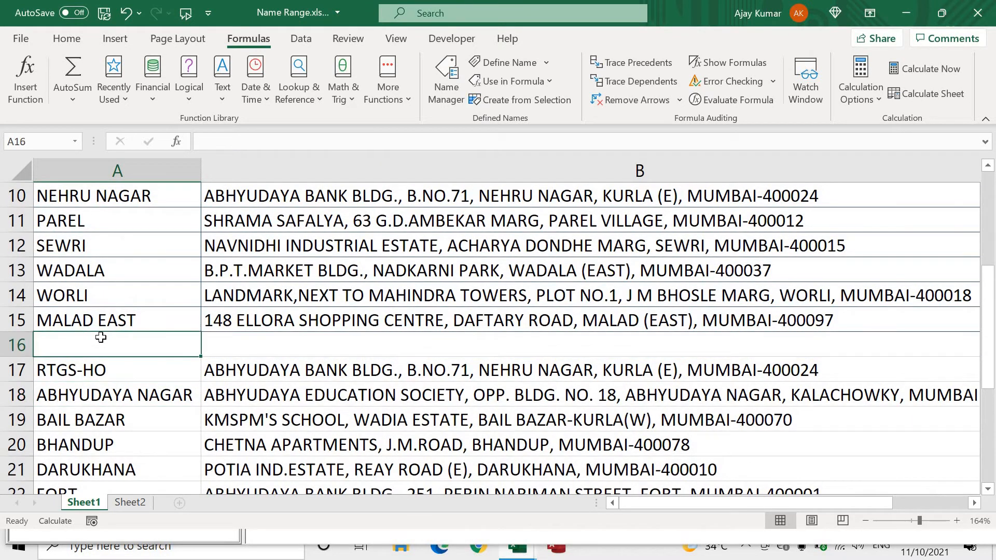
{"action": "type", "text": "Ajay"}
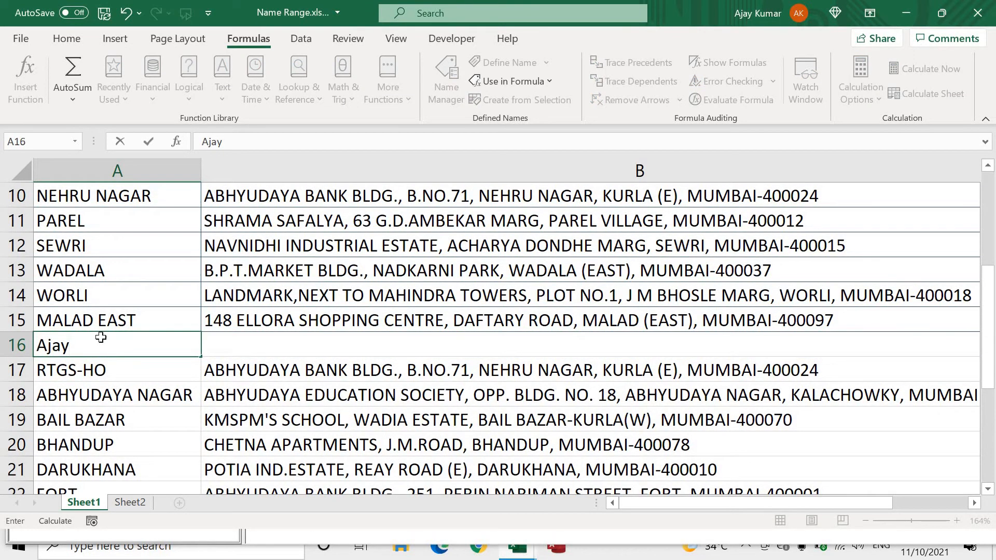
{"action": "key", "text": "Tab"}
{"action": "type", "text": "Kumar"}
{"action": "key", "text": "Return"}
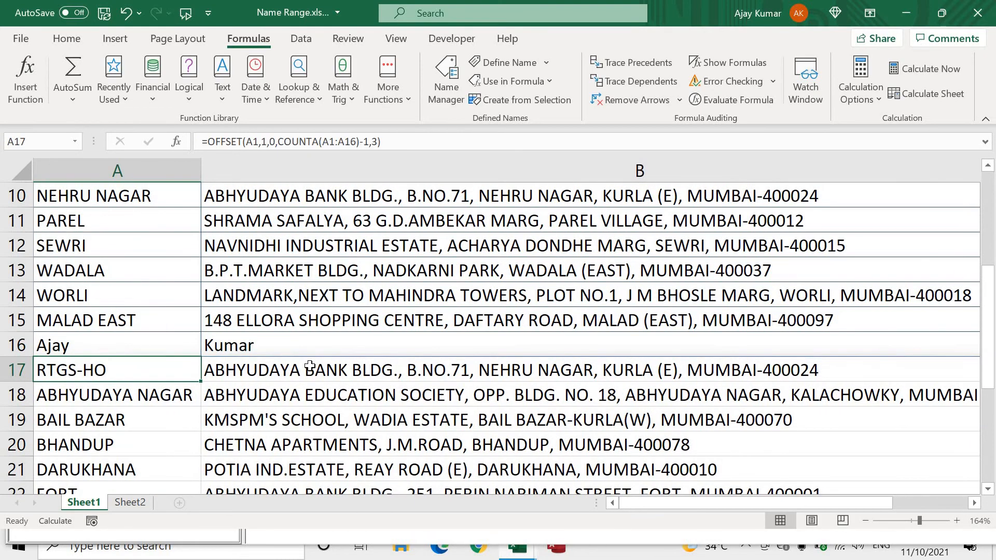
{"action": "scroll", "coordinate": [309, 366], "scroll_direction": "down", "scroll_amount": 6}
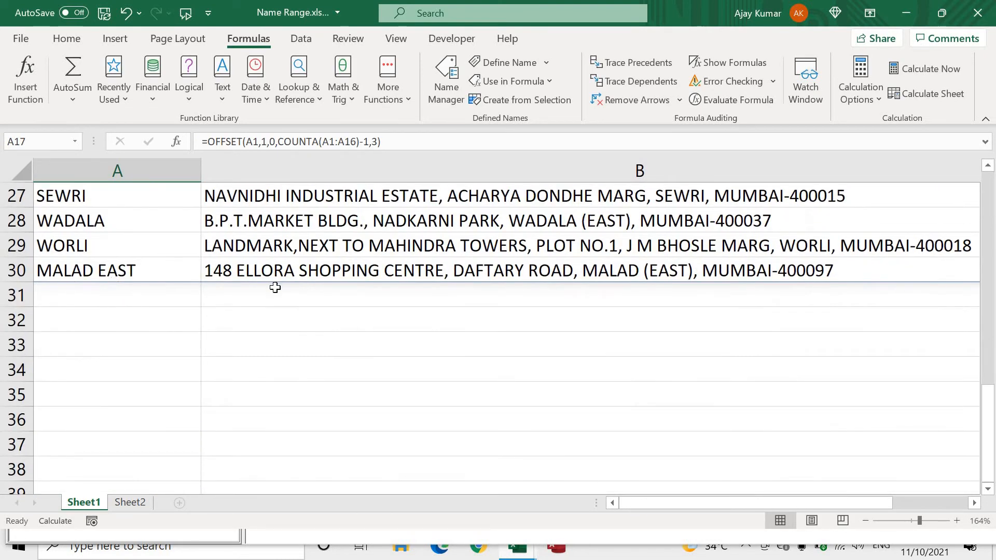
{"action": "scroll", "coordinate": [168, 316], "scroll_direction": "up", "scroll_amount": 8}
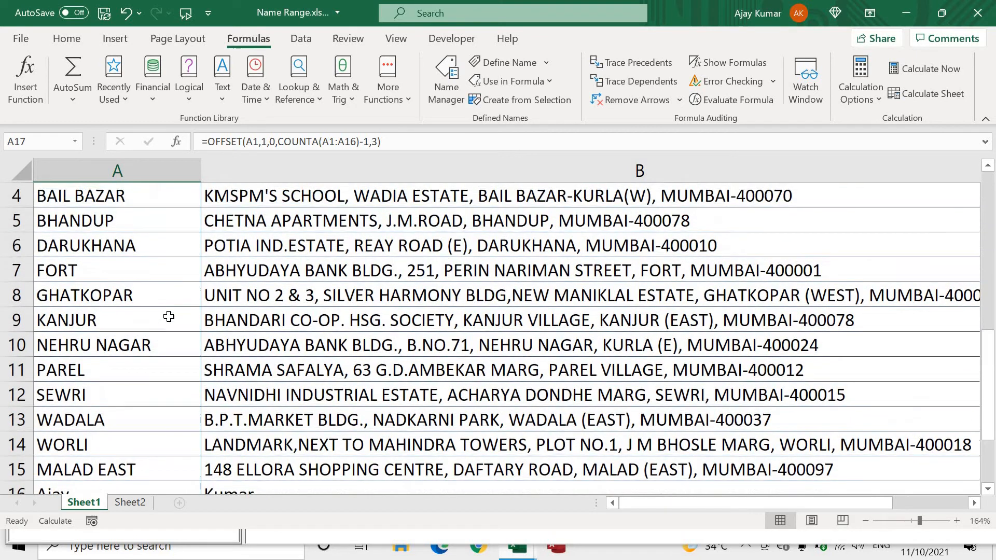
{"action": "scroll", "coordinate": [168, 316], "scroll_direction": "down", "scroll_amount": 2}
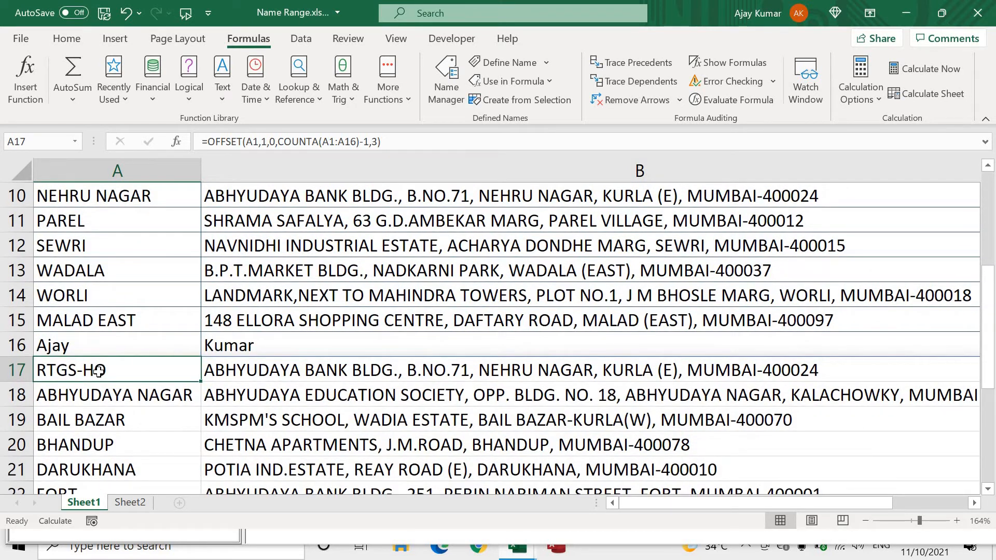
- Move the OFFSET formula from A17 to E1, clear of the branch table
{"action": "double_click", "coordinate": [99, 370]}
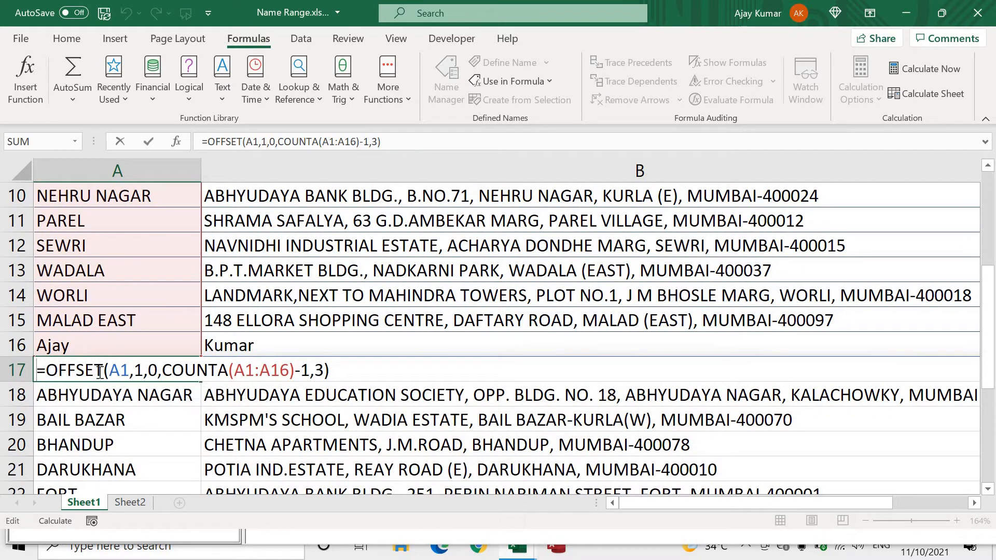
{"action": "key", "text": "shift+End"}
{"action": "key", "text": "ctrl+c"}
{"action": "key", "text": "BackSpace"}
{"action": "key", "text": "Return"}
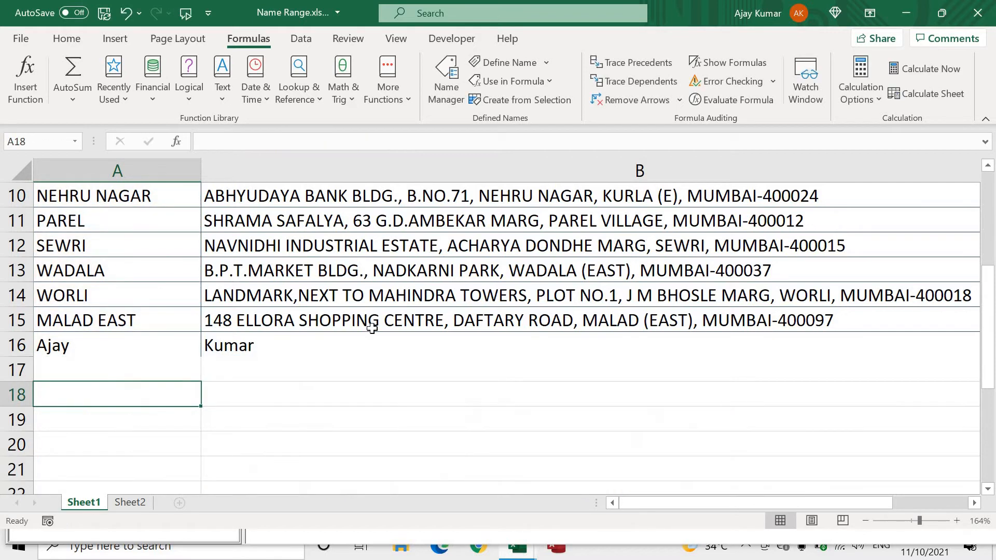
{"action": "scroll", "coordinate": [395, 330], "scroll_direction": "down", "scroll_amount": 7, "text": "ctrl"}
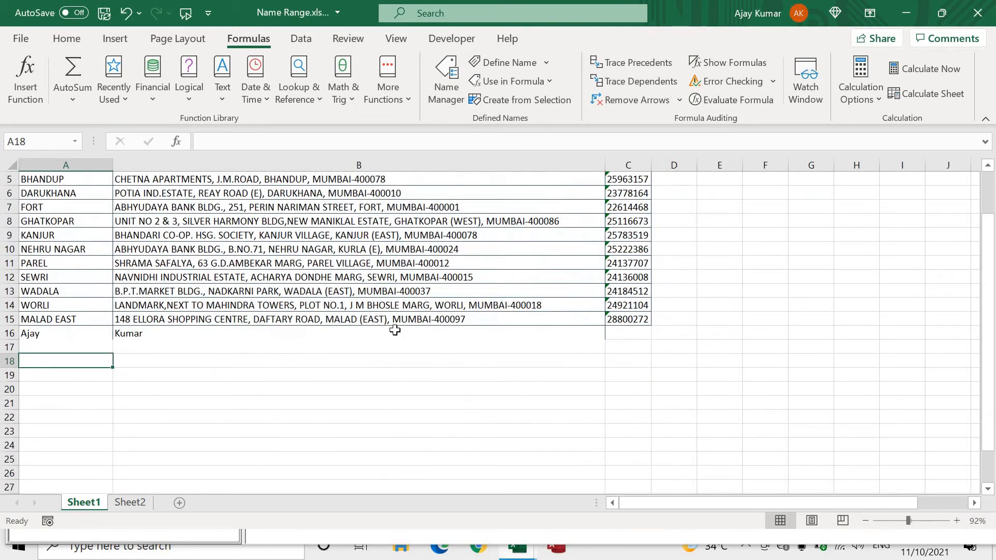
{"action": "scroll", "coordinate": [391, 328], "scroll_direction": "up", "scroll_amount": 2}
{"action": "left_click", "coordinate": [719, 179]}
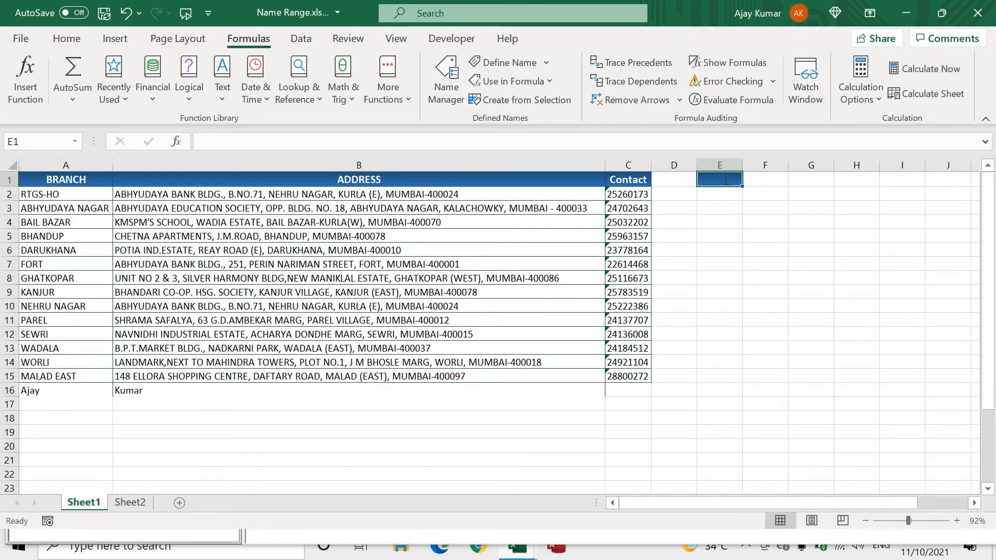
{"action": "key", "text": "ctrl+v"}
{"action": "key", "text": "Return"}
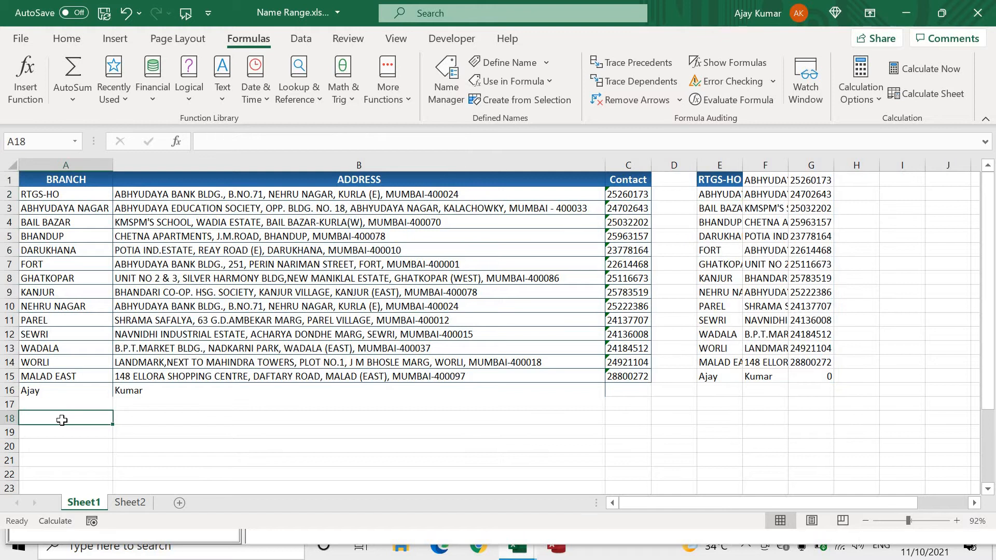
- Add another test record below the branch table, with one sample name in A18 and another in B18
{"action": "type", "text": "Raja"}
{"action": "key", "text": "Return"}
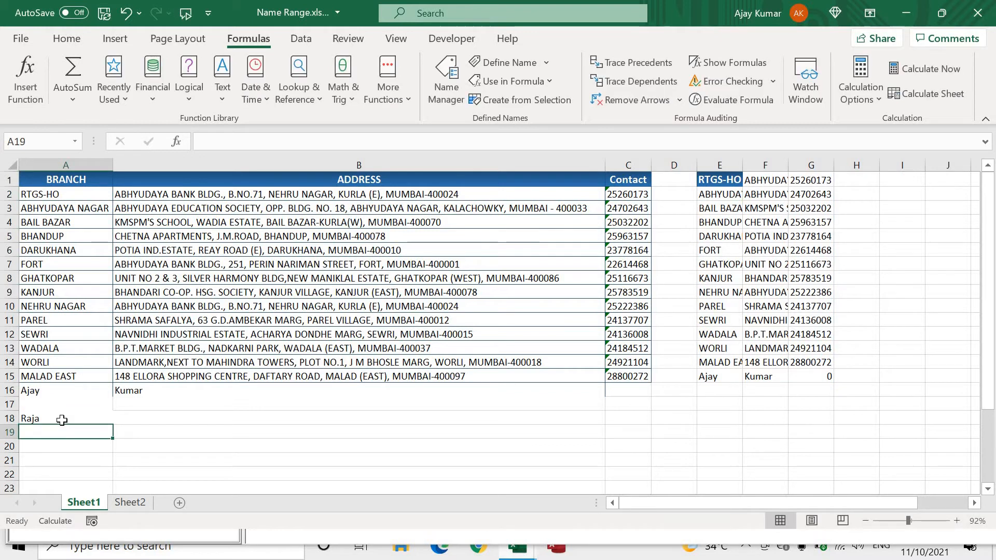
{"action": "key", "text": "Up"}
{"action": "key", "text": "Right"}
{"action": "type", "text": "Rani"}
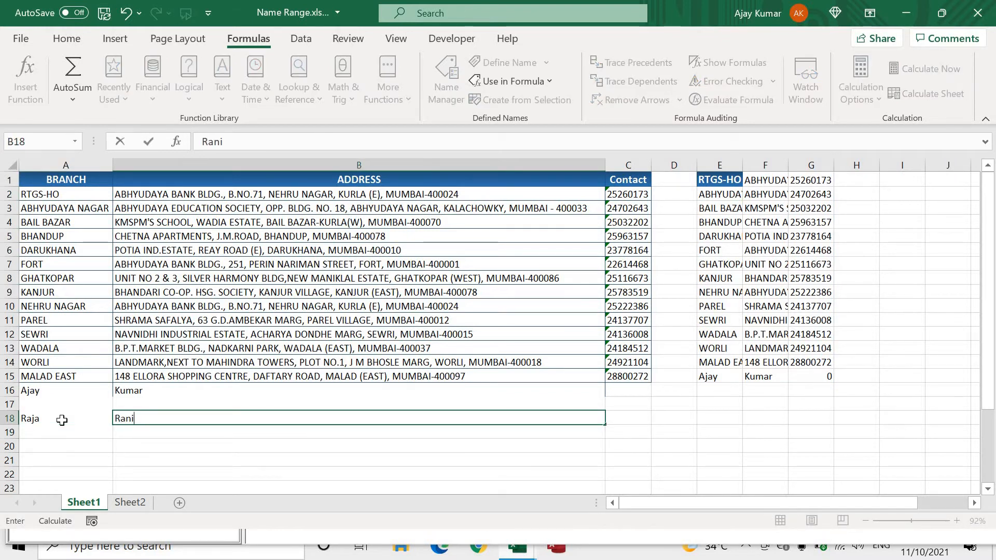
{"action": "key", "text": "Return"}
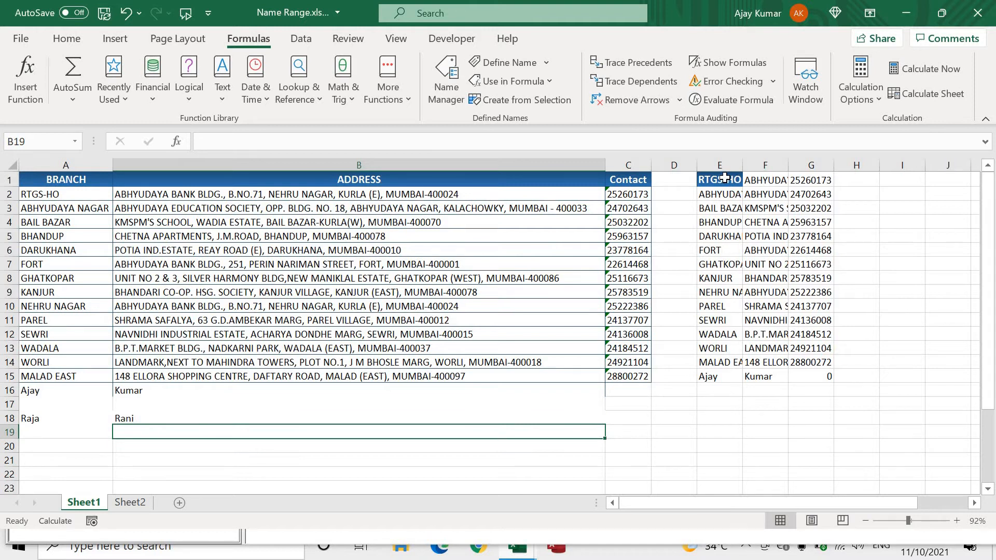
- Extend the COUNTA range in E1's OFFSET formula to A1:A999999
{"action": "double_click", "coordinate": [724, 178]}
{"action": "key", "text": "Return"}
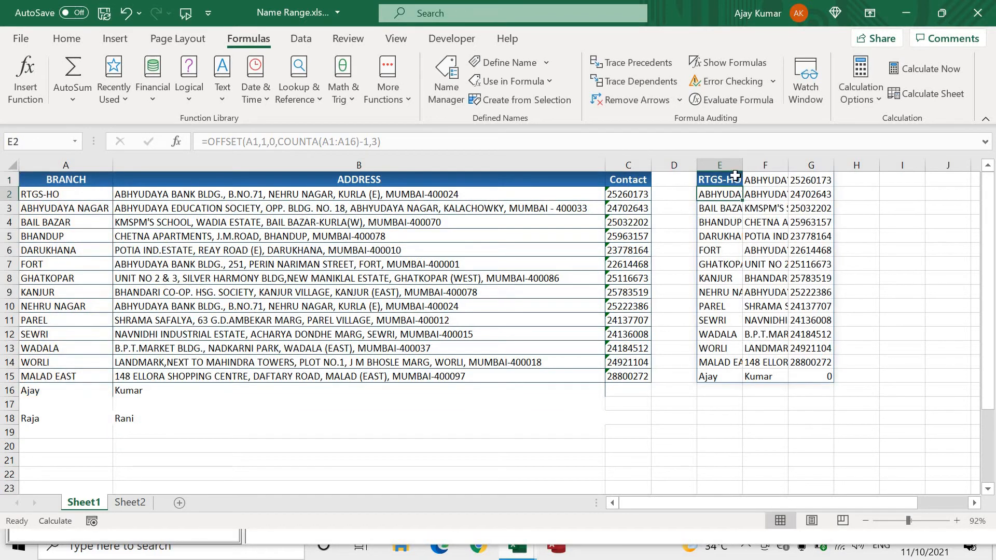
{"action": "double_click", "coordinate": [735, 181]}
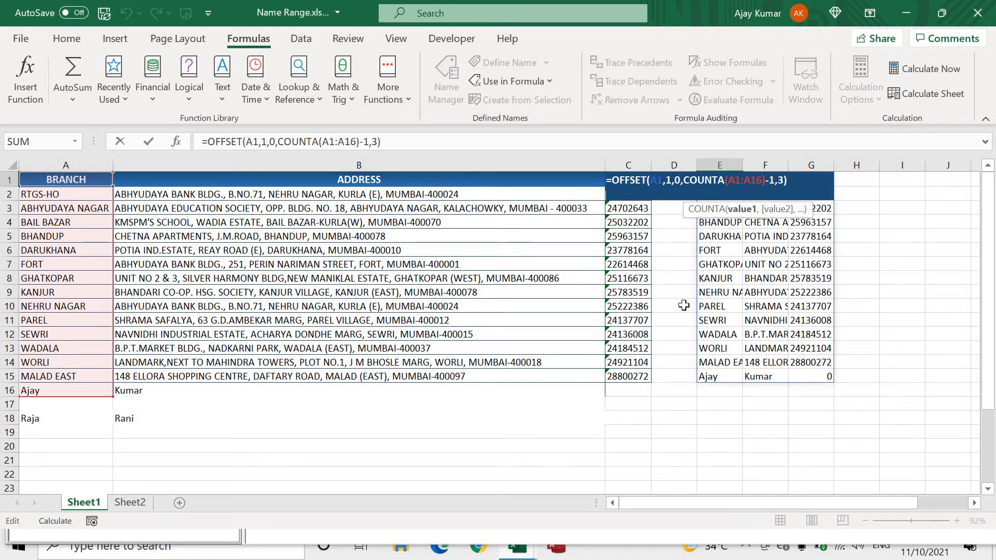
{"action": "key", "text": "Return"}
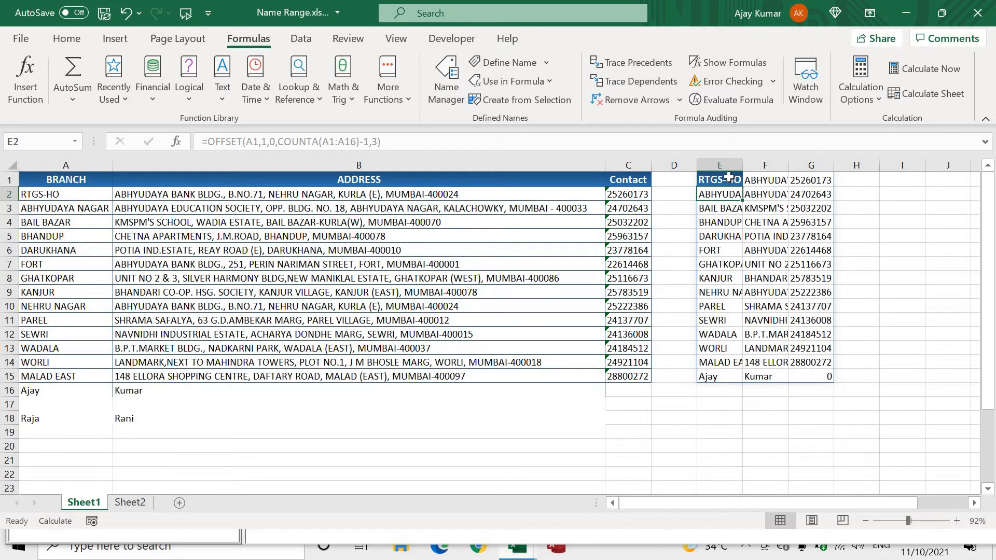
{"action": "double_click", "coordinate": [730, 180]}
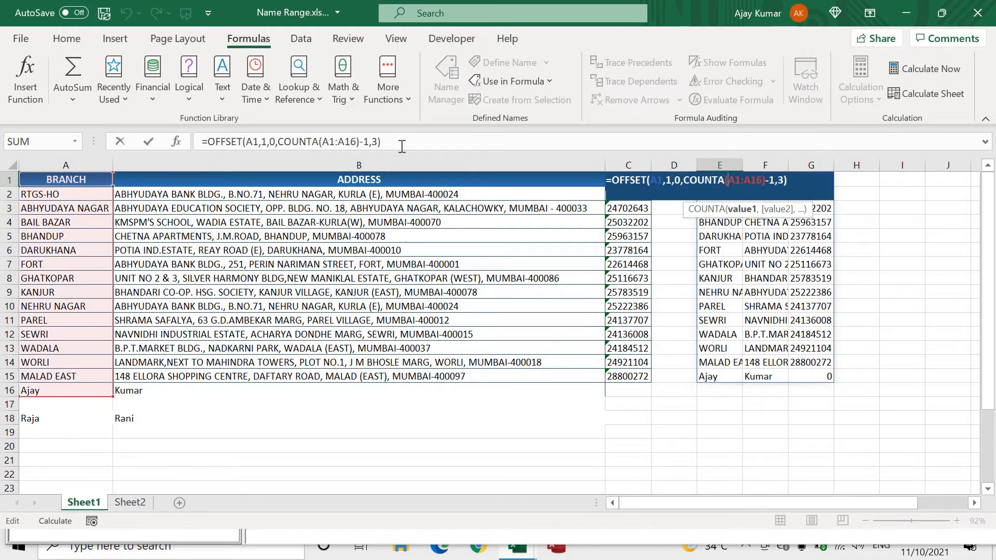
{"action": "left_click", "coordinate": [345, 141]}
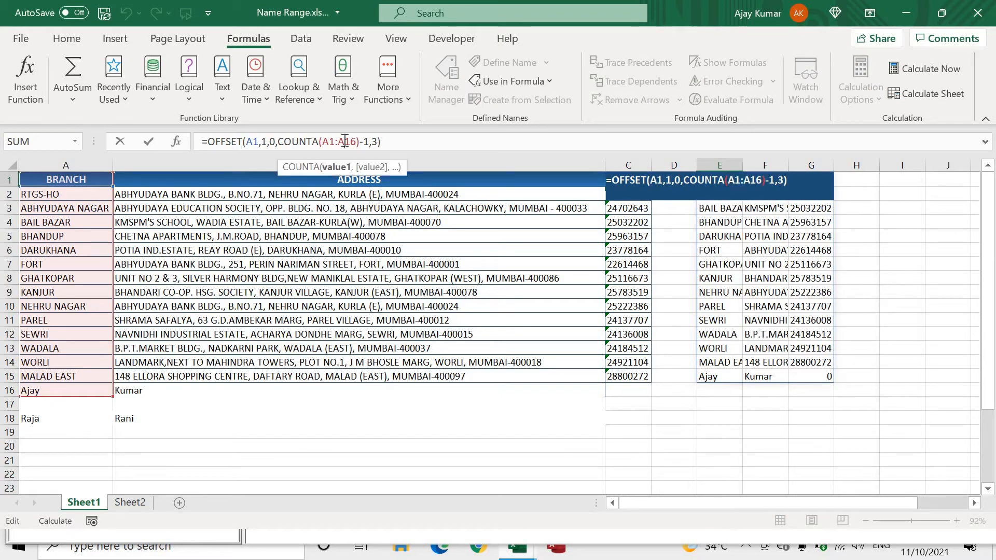
{"action": "type", "text": "999999"}
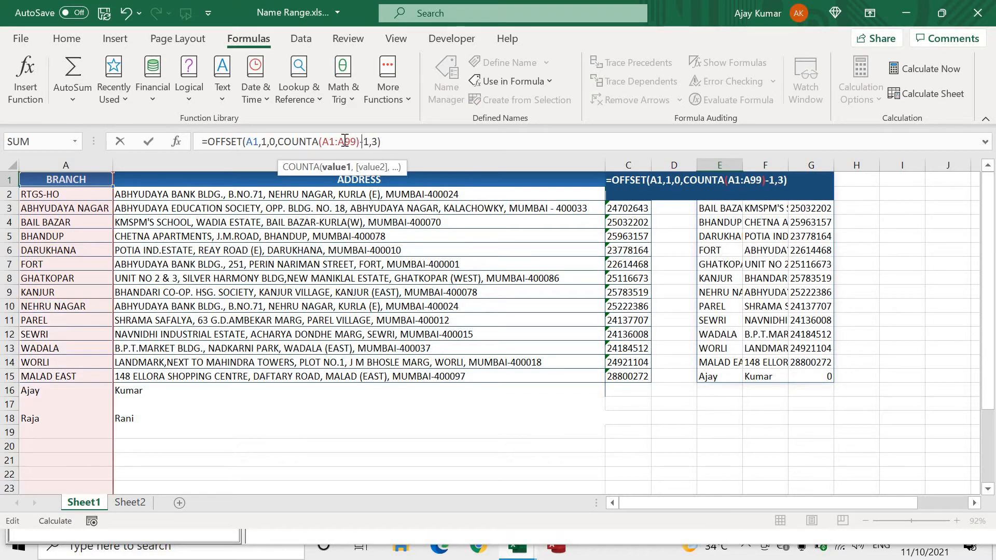
{"action": "key", "text": "Return"}
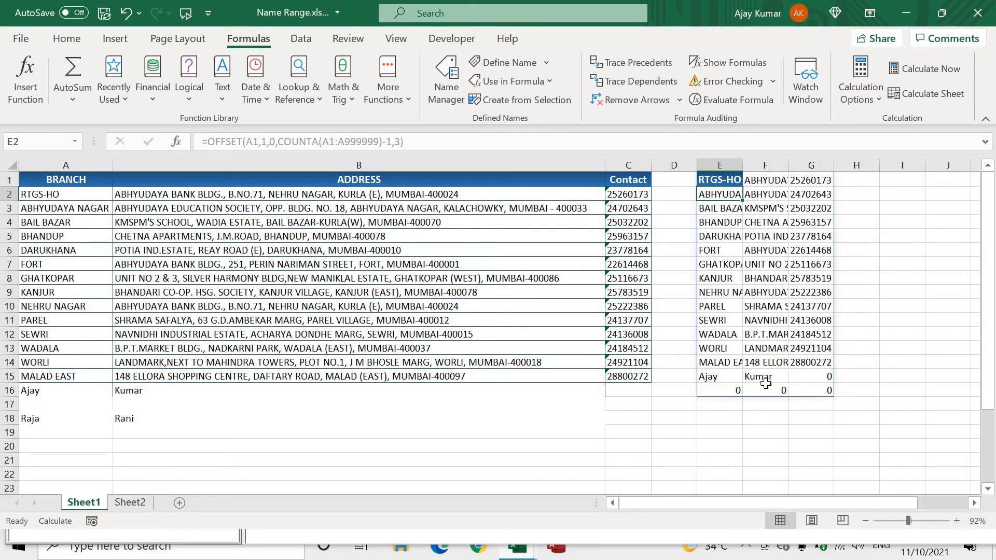
- Select the whole OFFSET formula in E1 to examine its arguments, and leave it without edits
{"action": "left_click", "coordinate": [716, 179]}
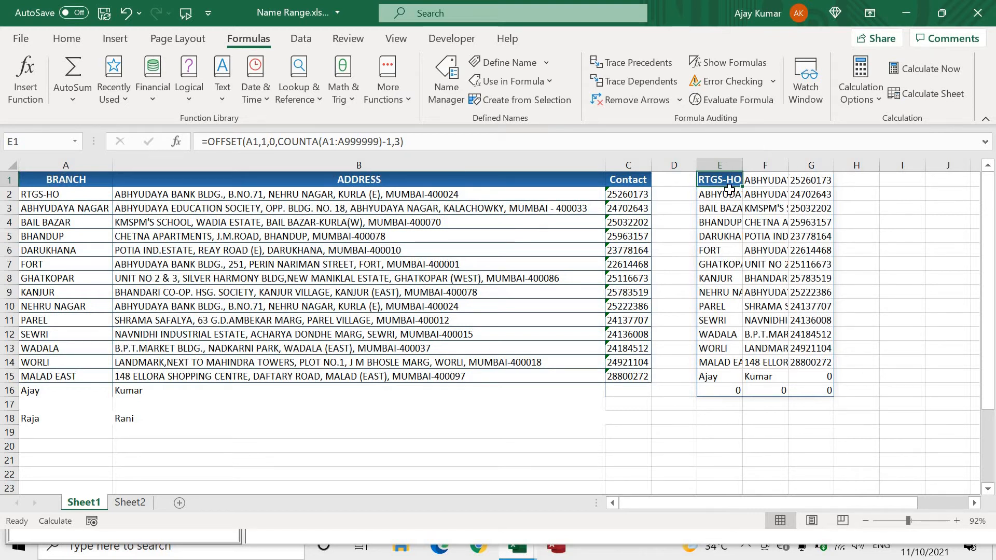
{"action": "left_click", "coordinate": [411, 140]}
{"action": "key", "text": "shift+Left"}
{"action": "key", "text": "shift+Left"}
{"action": "key", "text": "shift+Left"}
{"action": "key", "text": "shift+Left"}
{"action": "key", "text": "shift+Left"}
{"action": "key", "text": "shift+Left"}
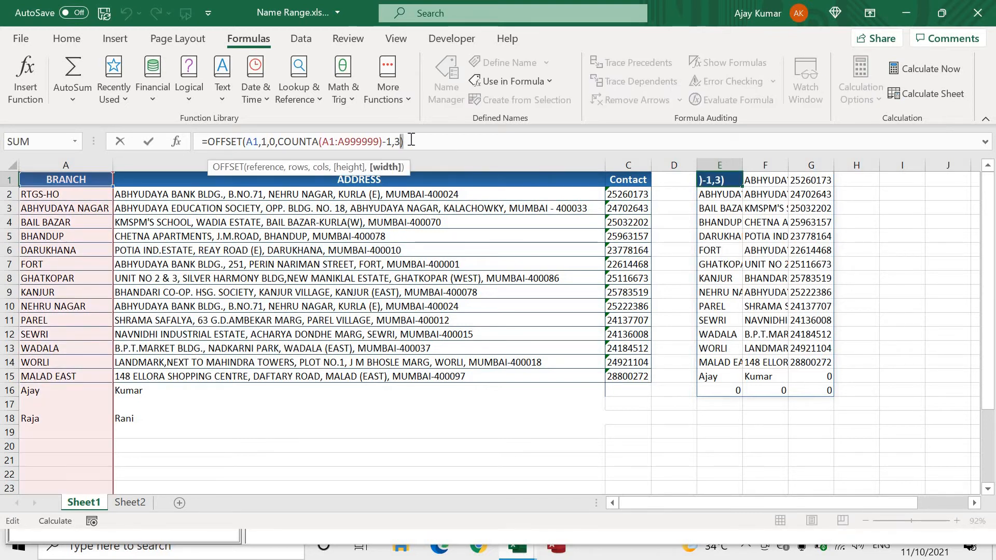
{"action": "key", "text": "shift+Left"}
{"action": "key", "text": "shift+Left"}
{"action": "key", "text": "shift+Left"}
{"action": "key", "text": "shift+Left"}
{"action": "key", "text": "shift+Left"}
{"action": "key", "text": "shift+Left"}
{"action": "key", "text": "shift+Left"}
{"action": "key", "text": "shift+Left"}
{"action": "key", "text": "shift+Left"}
{"action": "key", "text": "shift+Left"}
{"action": "key", "text": "shift+Left"}
{"action": "key", "text": "shift+Left"}
{"action": "key", "text": "shift+Left"}
{"action": "key", "text": "shift+Left"}
{"action": "key", "text": "shift+Left"}
{"action": "key", "text": "shift+Left"}
{"action": "key", "text": "shift+Left"}
{"action": "key", "text": "shift+Left"}
{"action": "key", "text": "shift+Left"}
{"action": "key", "text": "shift+Left"}
{"action": "key", "text": "shift+Left"}
{"action": "key", "text": "shift+Left"}
{"action": "key", "text": "shift+Left"}
{"action": "key", "text": "shift+Left"}
{"action": "key", "text": "shift+Left"}
{"action": "key", "text": "shift+Left"}
{"action": "key", "text": "shift+Left"}
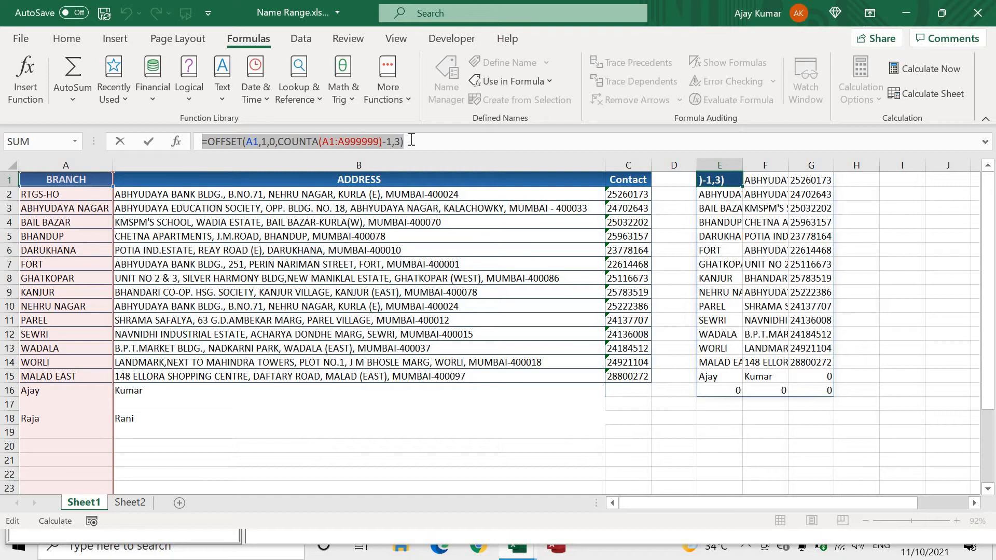
{"action": "key", "text": "Return"}
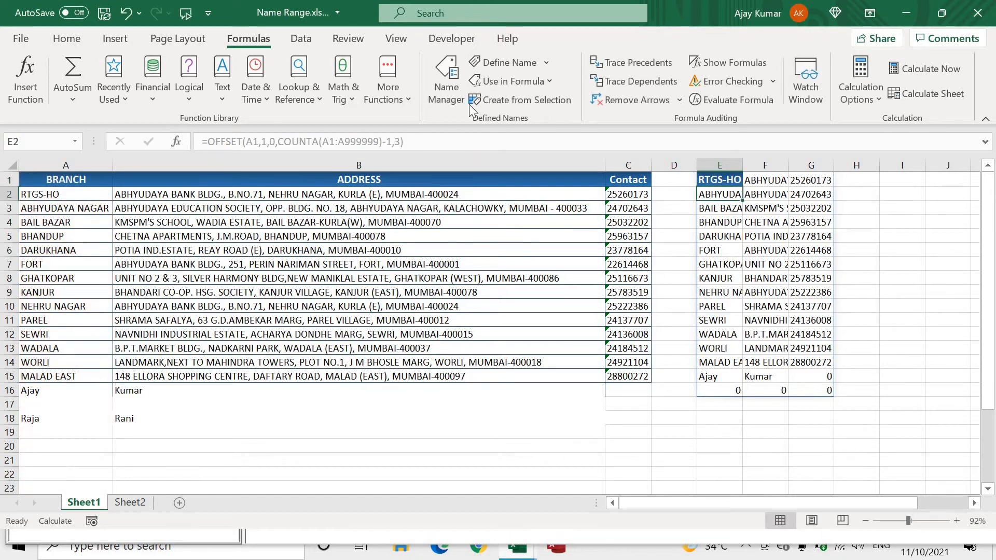
- Start a new defined name in the Name Manager and call it BankList
{"action": "left_click", "coordinate": [454, 89]}
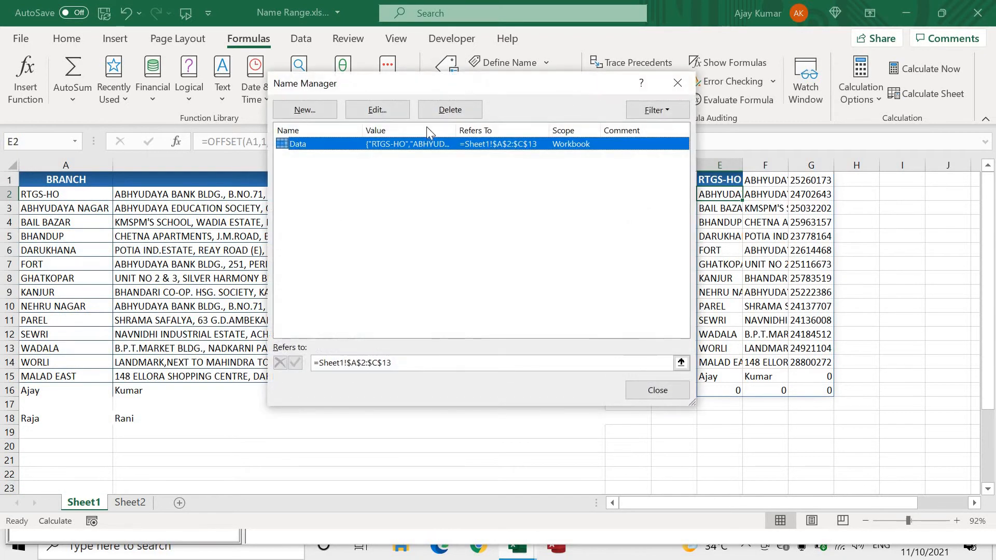
{"action": "left_click", "coordinate": [305, 110]}
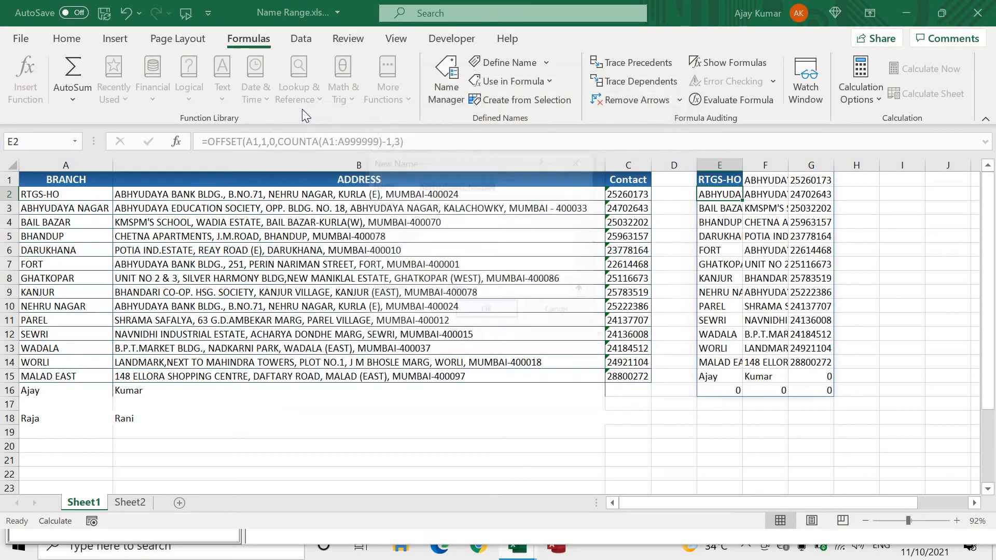
{"action": "type", "text": "LSI"}
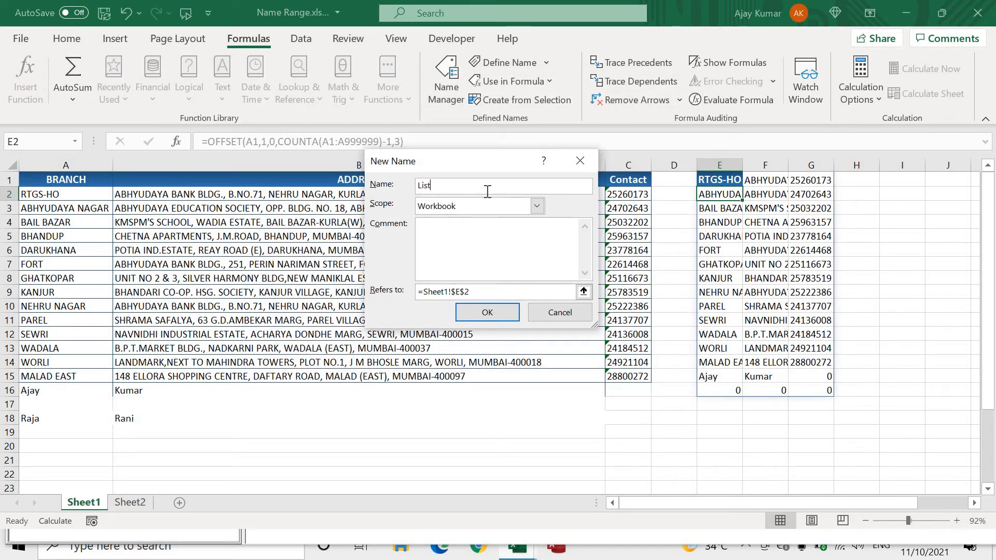
{"action": "key", "text": "BackSpace"}
{"action": "key", "text": "BackSpace"}
- Replace BankList's reference with the start of an OFFSET formula: =offset(Sheet1!$A$1,1,0,counta(
{"action": "left_click", "coordinate": [495, 292]}
{"action": "key", "text": "BackSpace"}
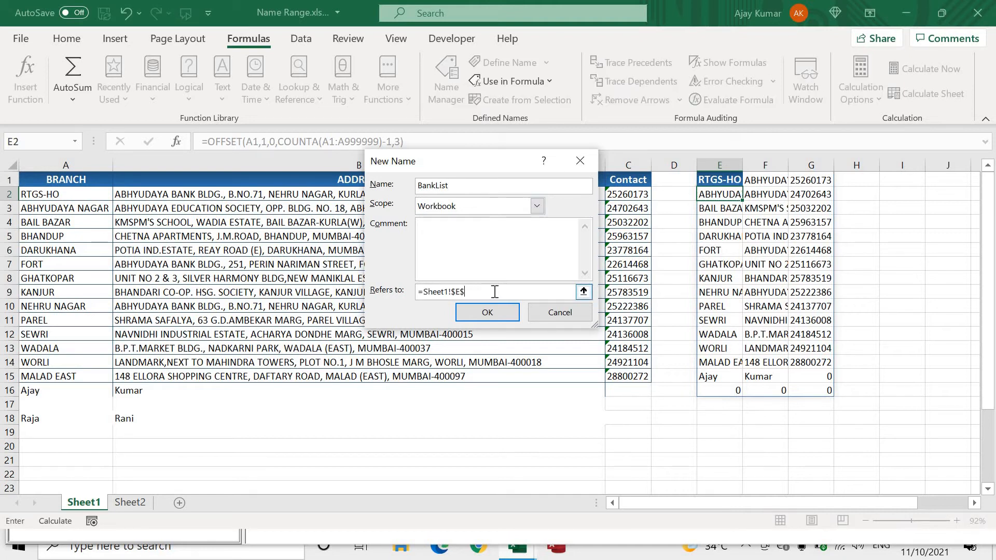
{"action": "key", "text": "BackSpace"}
{"action": "key", "text": "BackSpace"}
{"action": "key", "text": "BackSpace"}
{"action": "key", "text": "BackSpace"}
{"action": "key", "text": "BackSpace"}
{"action": "key", "text": "BackSpace"}
{"action": "key", "text": "BackSpace"}
{"action": "key", "text": "BackSpace"}
{"action": "key", "text": "BackSpace"}
{"action": "left_click", "coordinate": [45, 180]}
{"action": "type", "text": ",1,0,counta("}
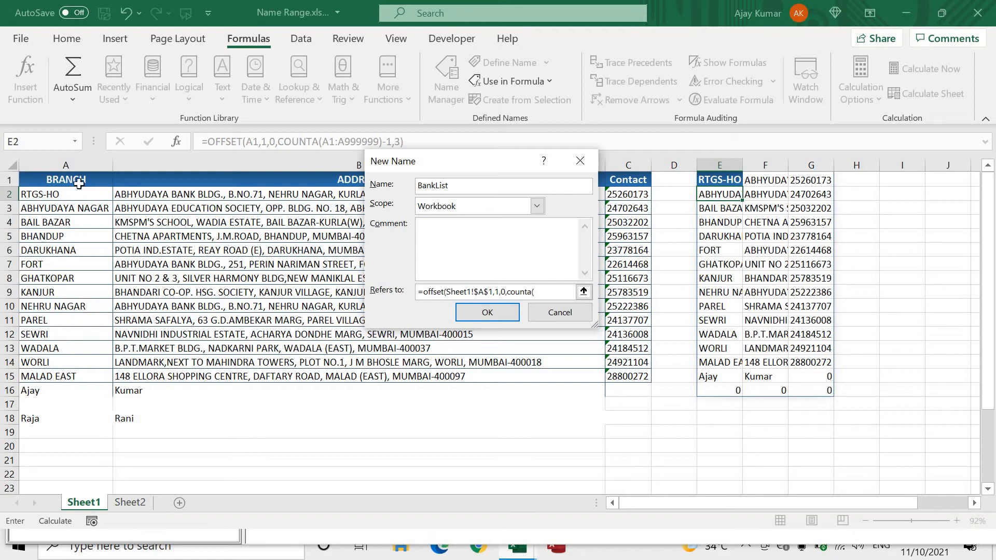
- Set the COUNTA range in BankList's reference to Sheet1!$A$1:$A$9999 and subtract 1 from the count
{"action": "left_click", "coordinate": [83, 208]}
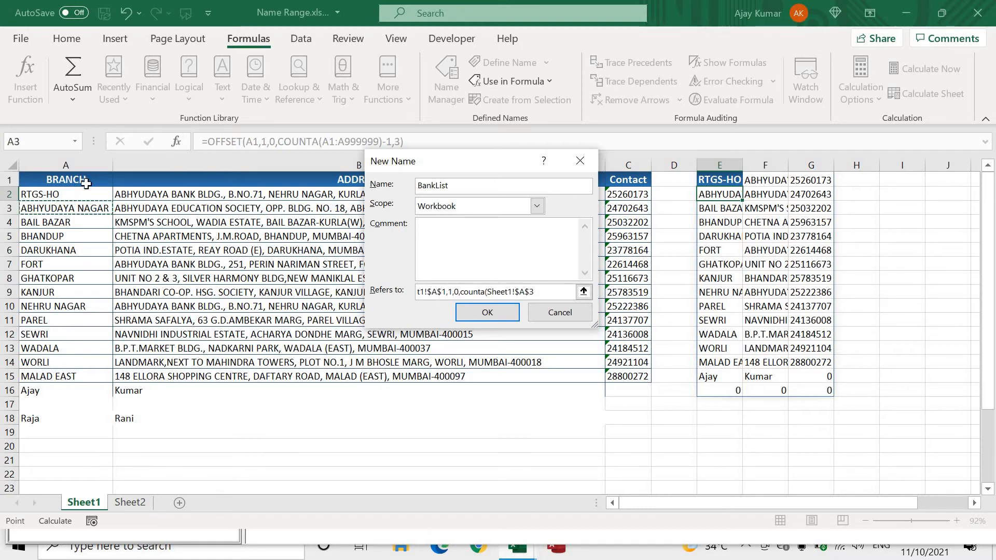
{"action": "left_click_drag", "start_coordinate": [85, 183], "coordinate": [73, 477]}
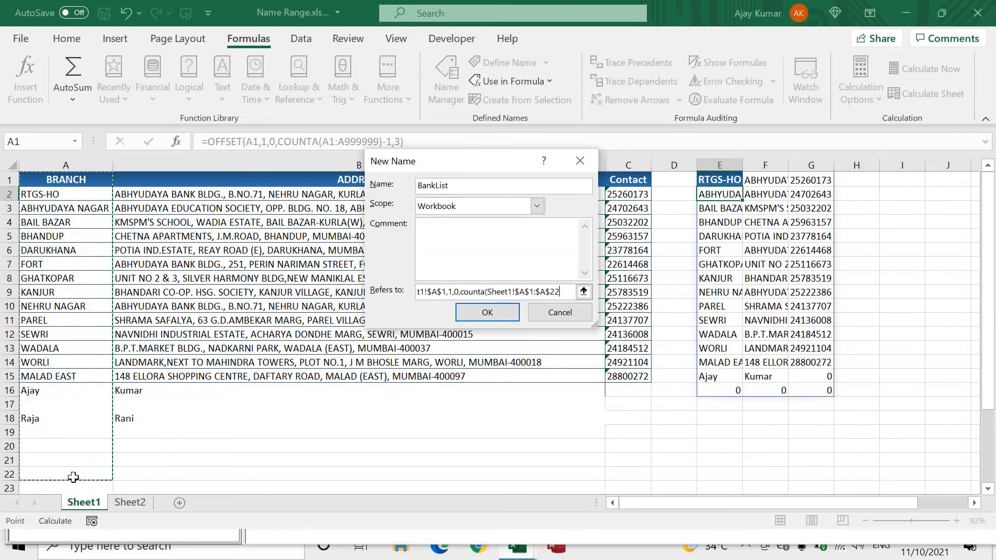
{"action": "key", "text": "BackSpace"}
{"action": "key", "text": "BackSpace"}
{"action": "type", "text": "9999"}
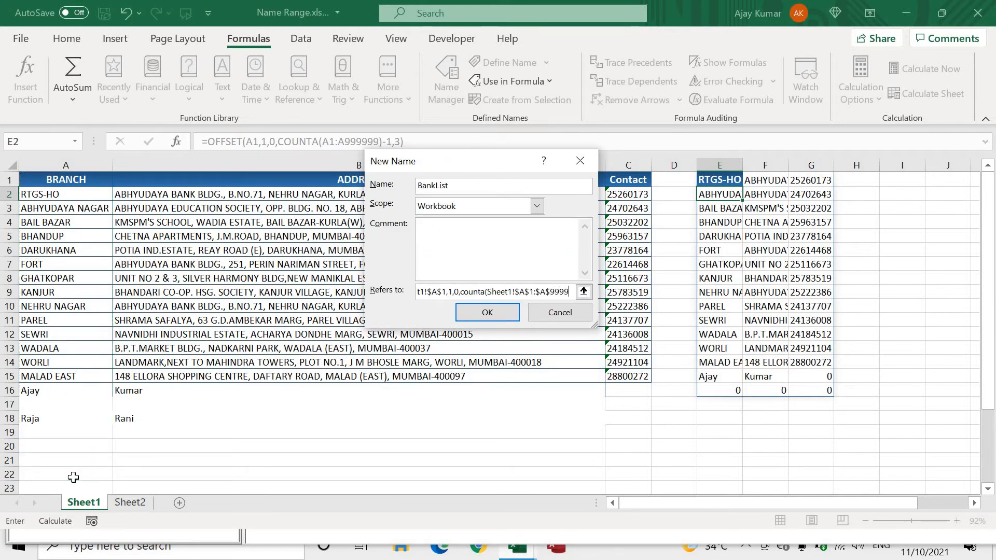
{"action": "type", "text": ")-1,"}
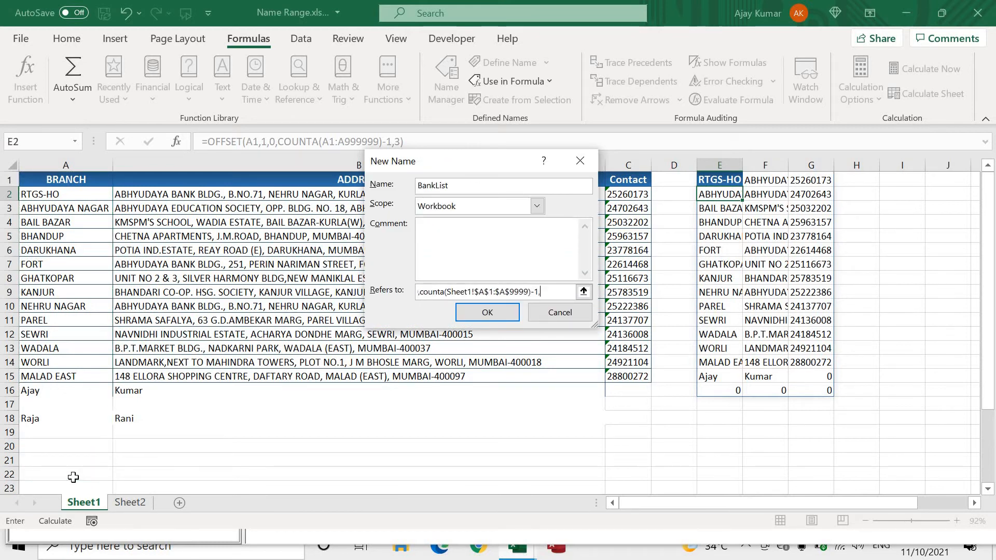
- Complete BankList's OFFSET formula with a width of 3 columns, save the name, check its range and close the Name Manager
{"action": "type", "text": "3"}
{"action": "key", "text": "Return"}
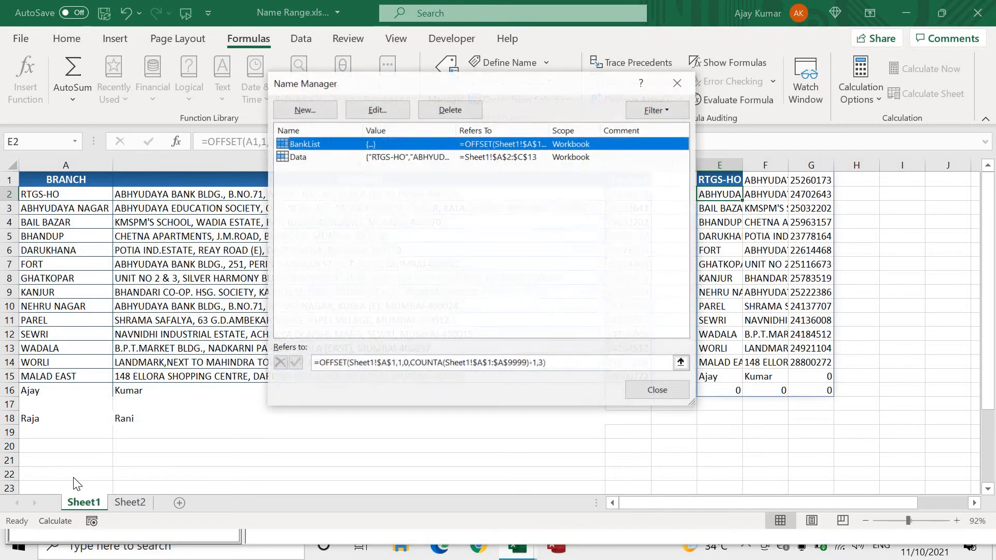
{"action": "left_click", "coordinate": [579, 362]}
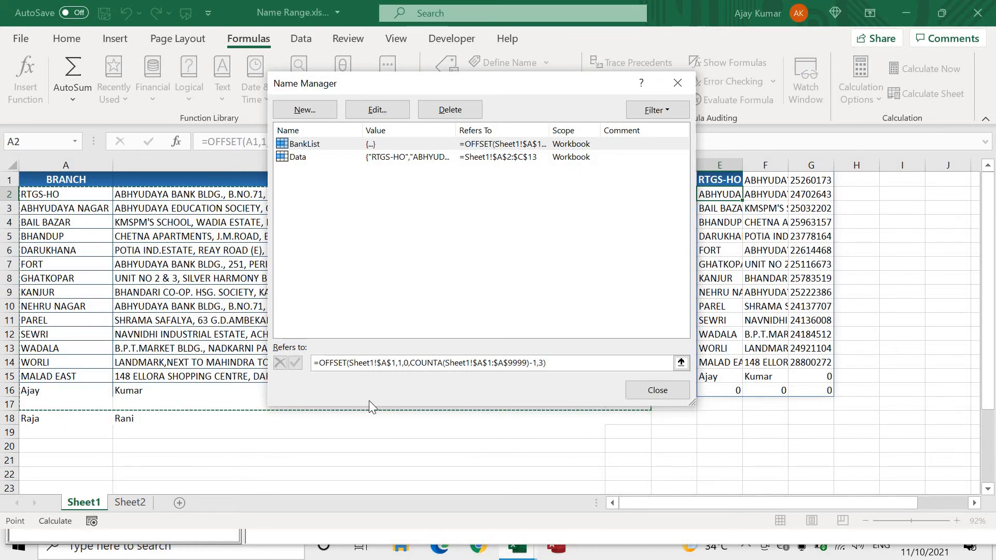
{"action": "left_click", "coordinate": [653, 392]}
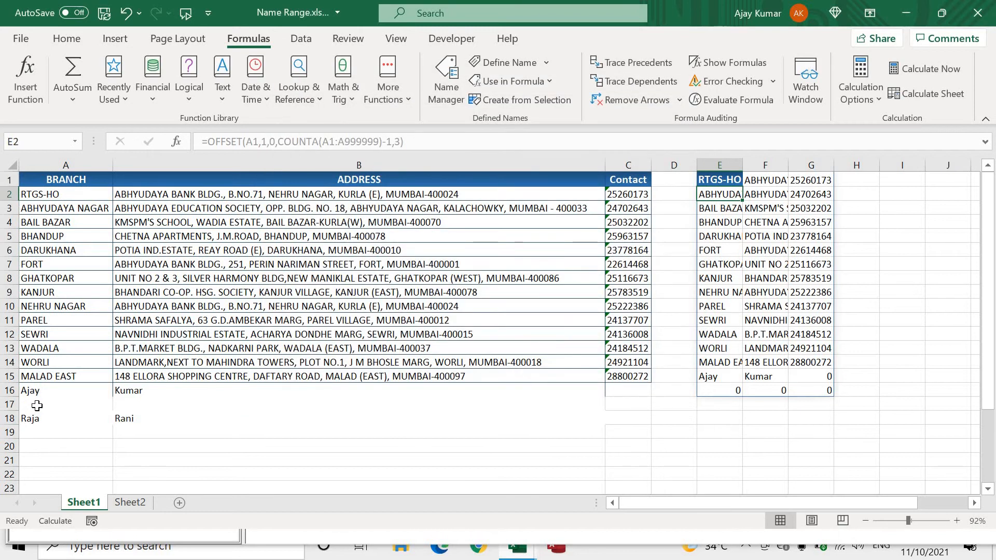
- Fill the empty branch cell A17 with a sample first name and recalculate the OFFSET formula in E1
{"action": "left_click", "coordinate": [36, 405]}
{"action": "type", "text": "Raja"}
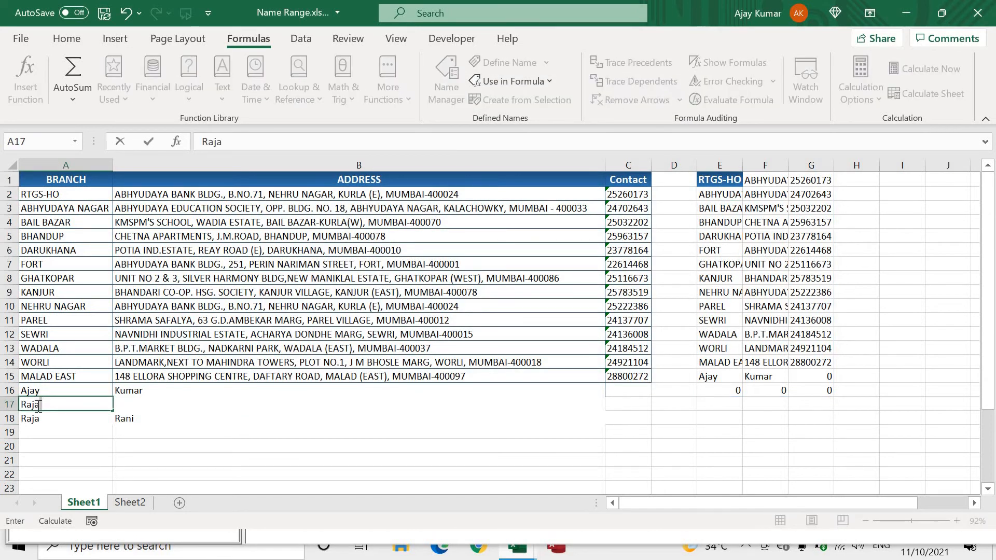
{"action": "key", "text": "Return"}
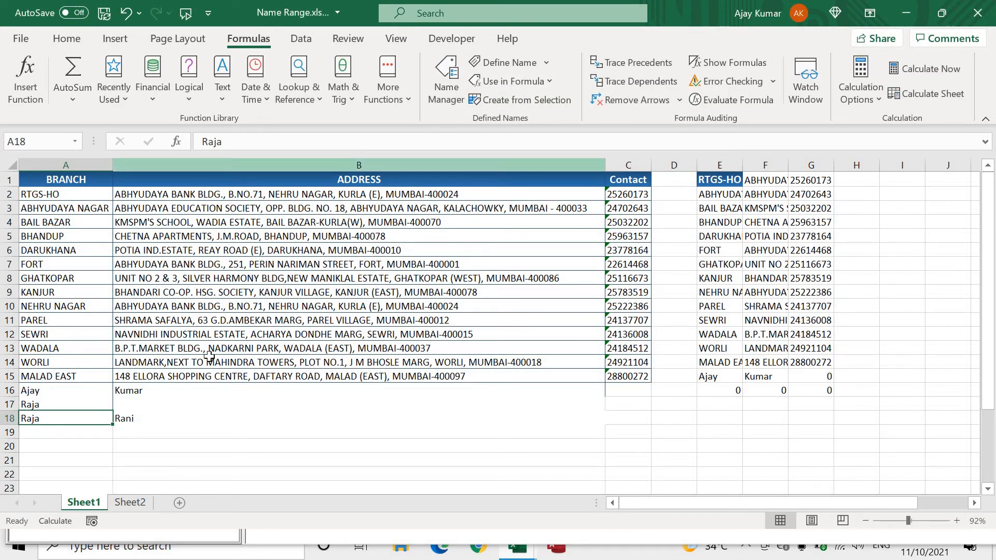
{"action": "left_click", "coordinate": [43, 406]}
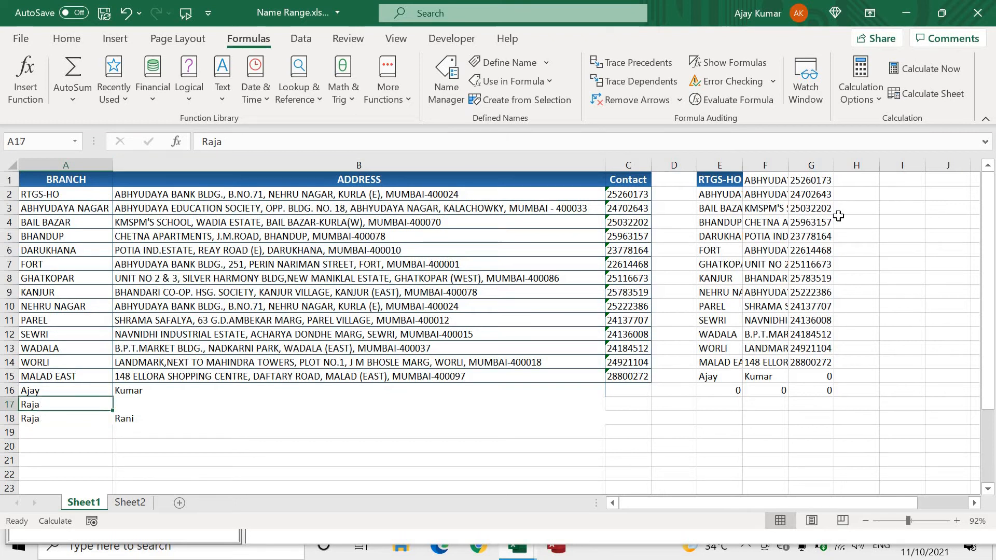
{"action": "left_click", "coordinate": [724, 179]}
{"action": "double_click", "coordinate": [723, 179]}
{"action": "key", "text": "Return"}
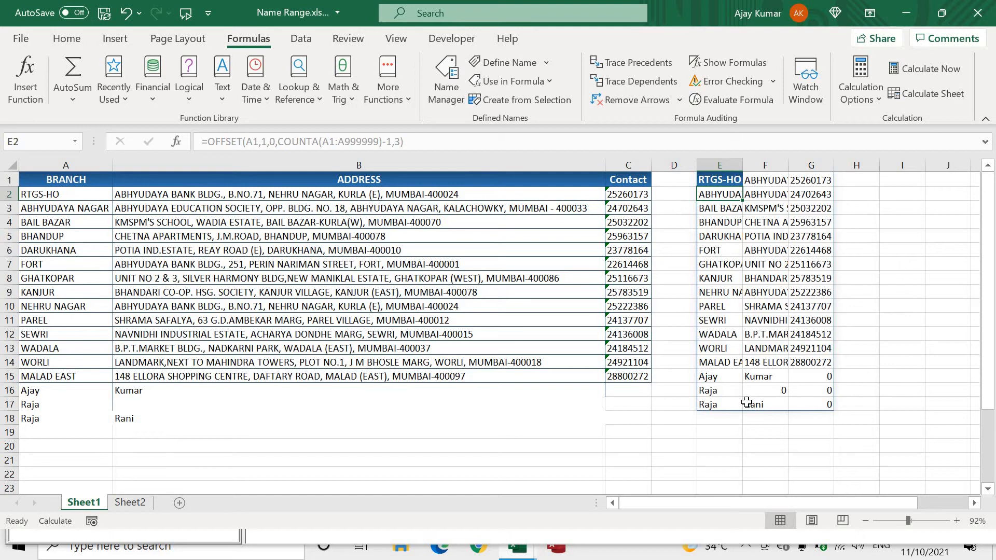
- Check which sheet range BankList covers in the Name Manager
{"action": "left_click", "coordinate": [446, 80]}
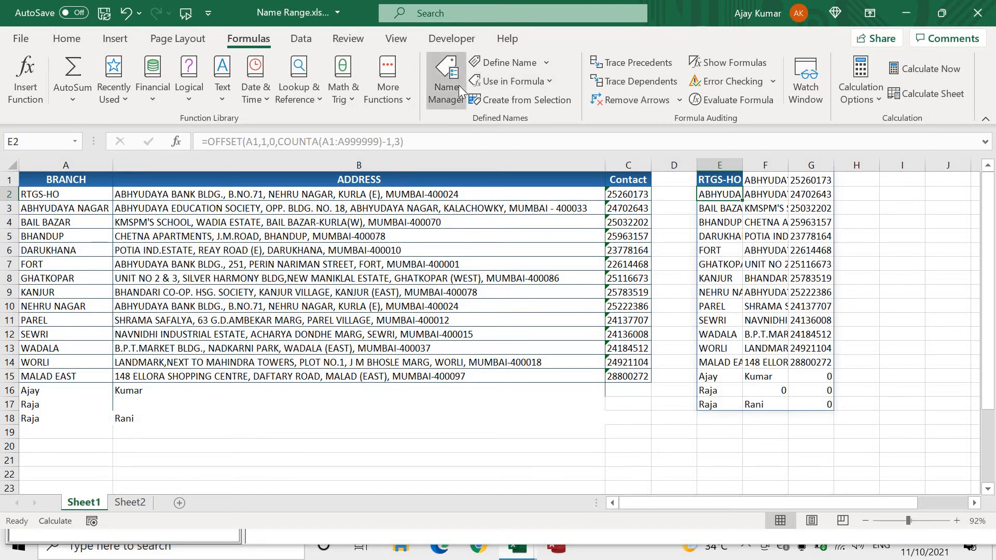
{"action": "left_click", "coordinate": [571, 363]}
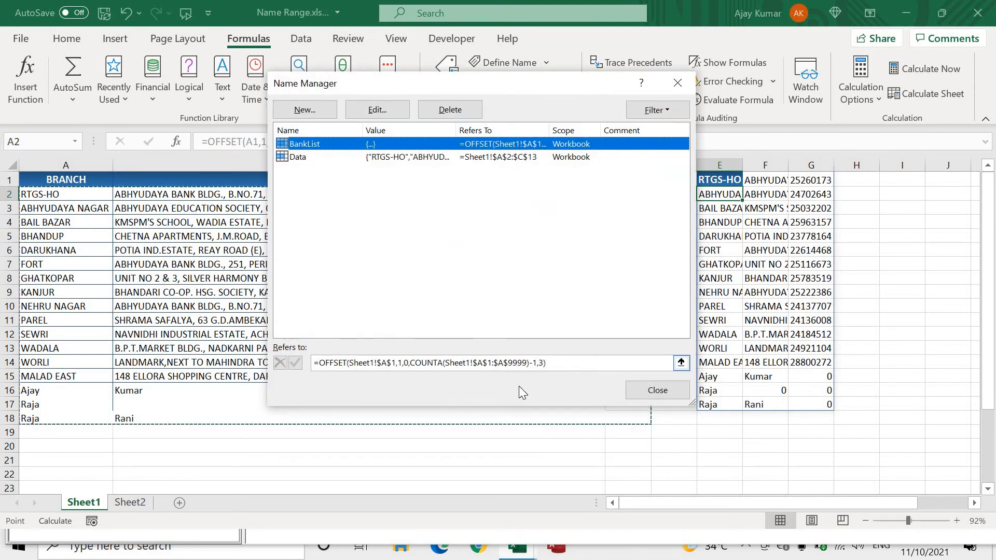
{"action": "left_click", "coordinate": [657, 390]}
- Replace the formula in E1 with =BankList and auto-fit the widths of columns E and F
{"action": "left_click", "coordinate": [719, 179]}
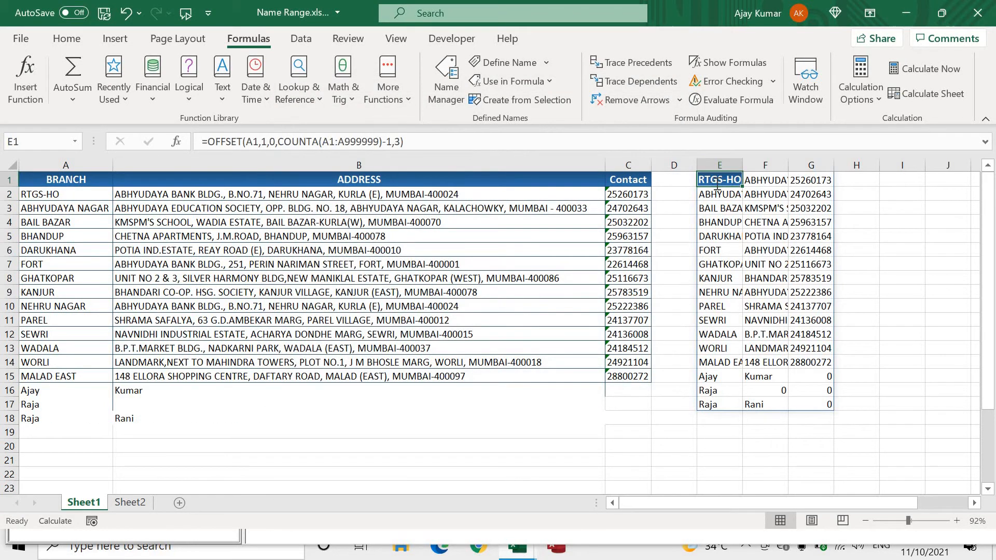
{"action": "type", "text": "=date"}
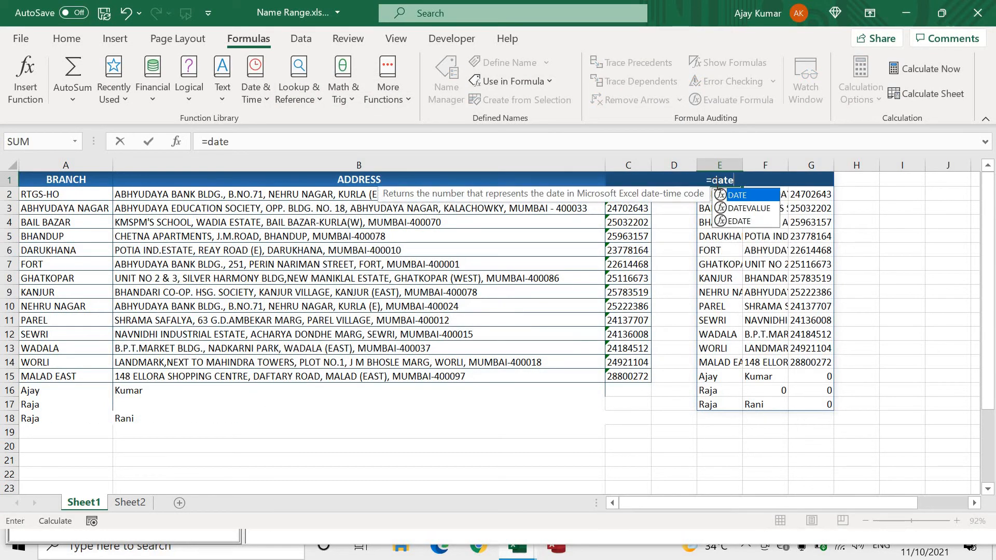
{"action": "key", "text": "BackSpace"}
{"action": "key", "text": "BackSpace"}
{"action": "key", "text": "BackSpace"}
{"action": "key", "text": "BackSpace"}
{"action": "type", "text": "BankLis"}
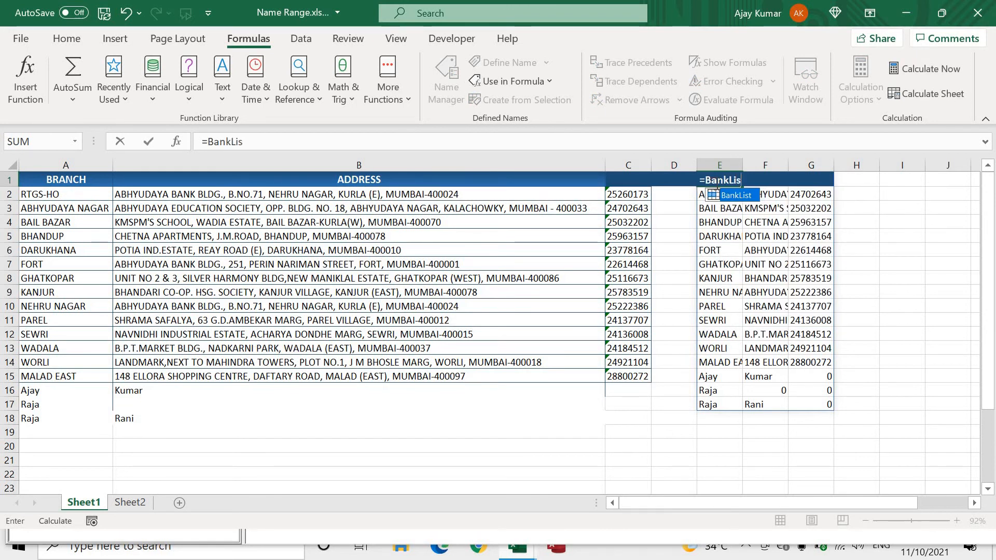
{"action": "type", "text": "t"}
{"action": "key", "text": "Return"}
{"action": "left_click", "coordinate": [715, 183]}
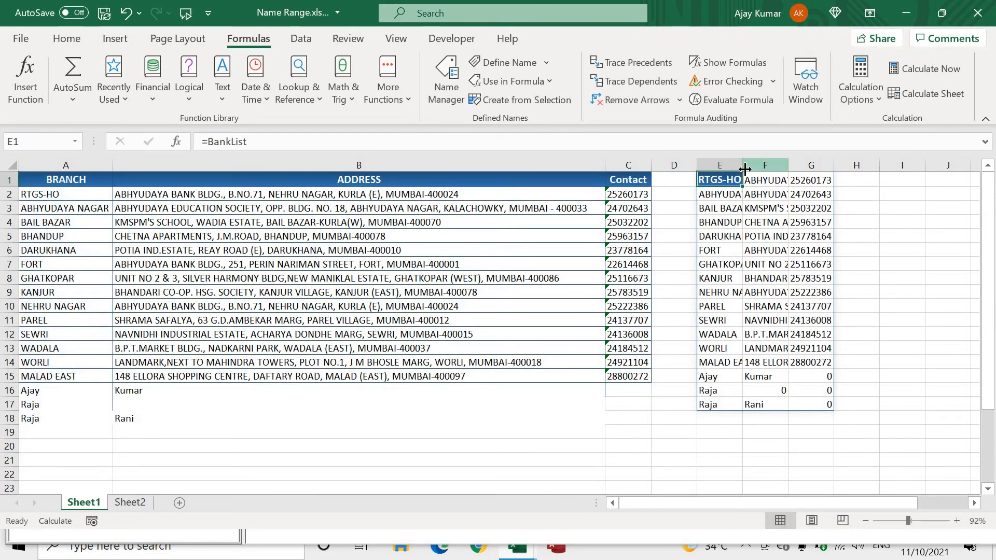
{"action": "double_click", "coordinate": [742, 164]}
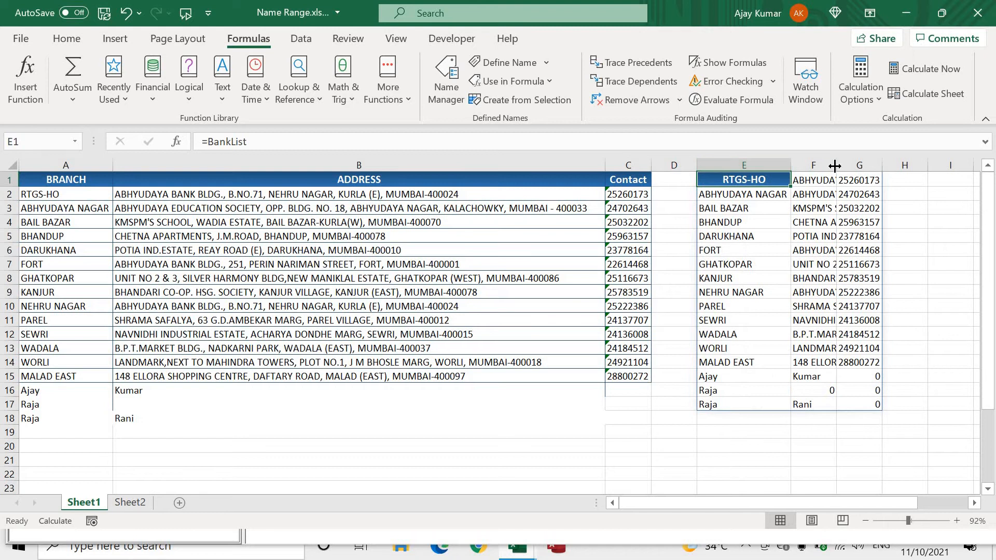
{"action": "double_click", "coordinate": [835, 164]}
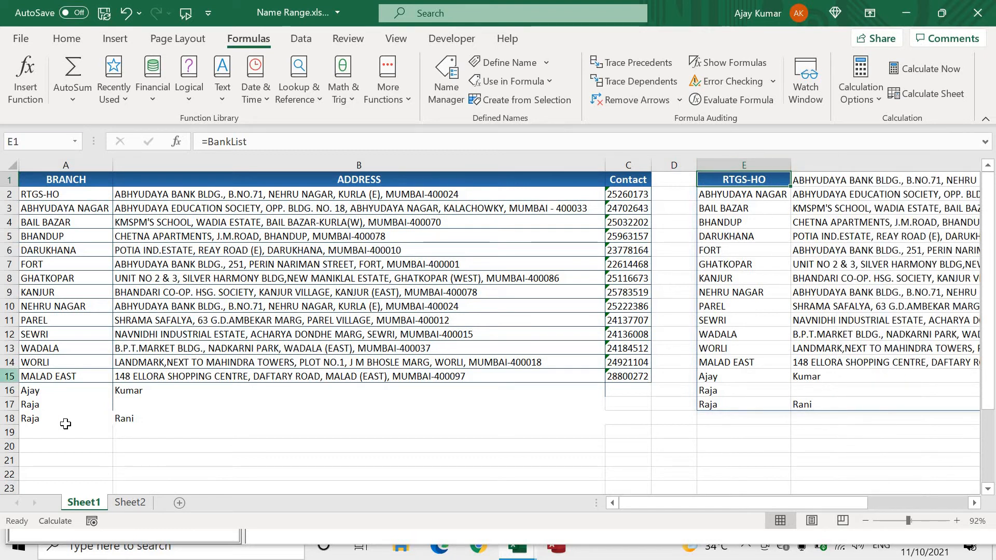
- Enter a sample full name in A20, leaving A19 blank, and recalculate the BankList formula in E1
{"action": "left_click", "coordinate": [61, 440]}
{"action": "type", "text": "Ajay "}
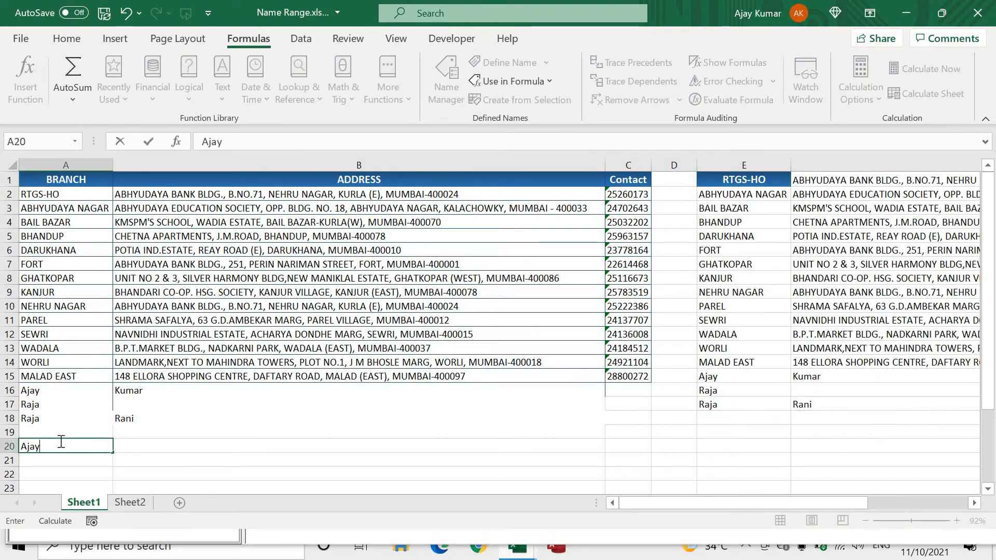
{"action": "type", "text": "Kumar singh"}
{"action": "key", "text": "Return"}
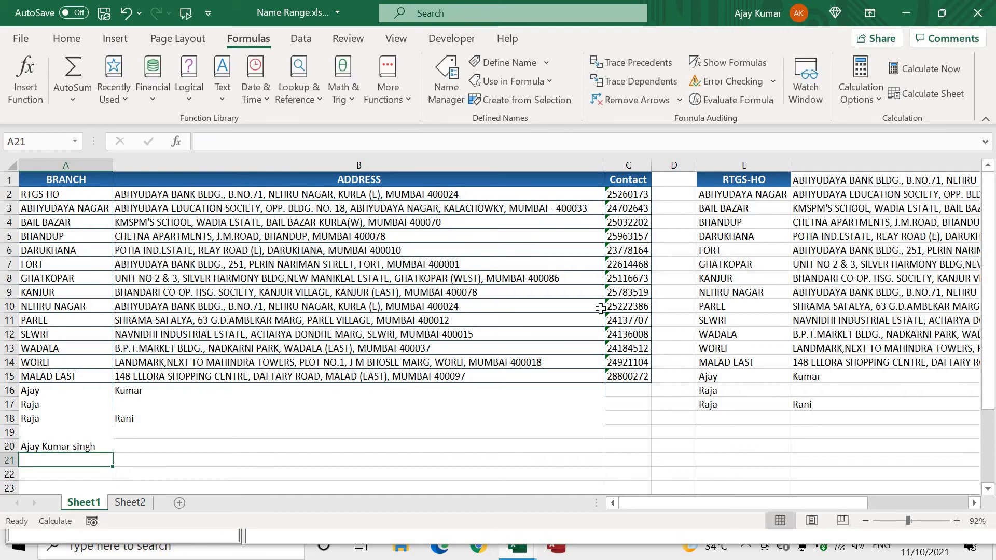
{"action": "double_click", "coordinate": [742, 178]}
{"action": "key", "text": "Return"}
{"action": "key", "text": "Return"}
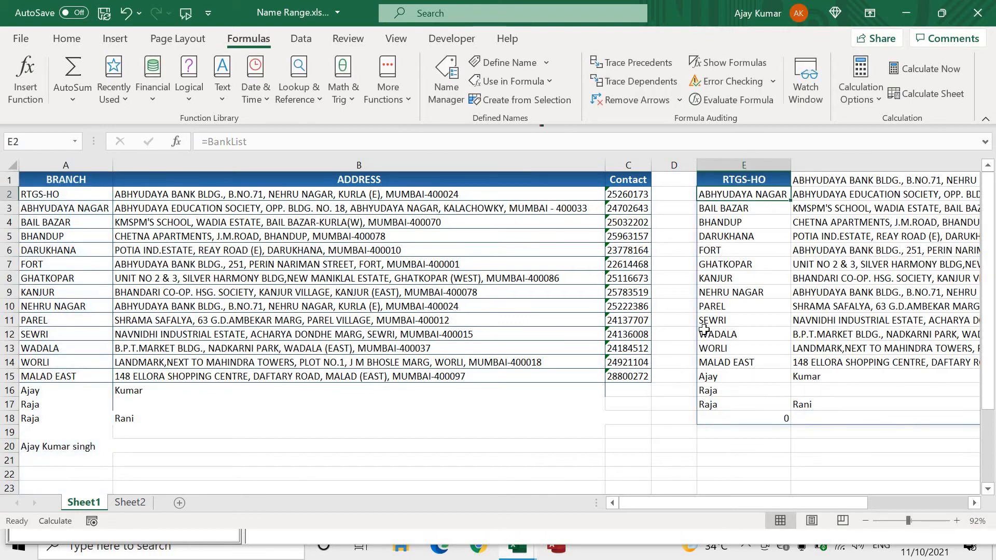
- Clear A20, enter a sample full name in A19 instead, and recalculate the BankList formula in E1
{"action": "left_click", "coordinate": [49, 430]}
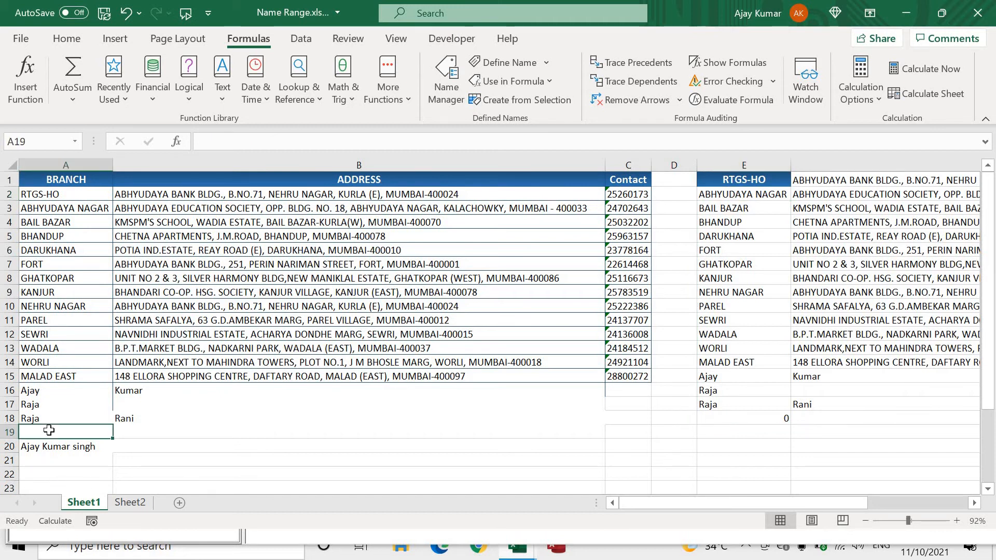
{"action": "key", "text": "Down"}
{"action": "key", "text": "Delete"}
{"action": "key", "text": "Up"}
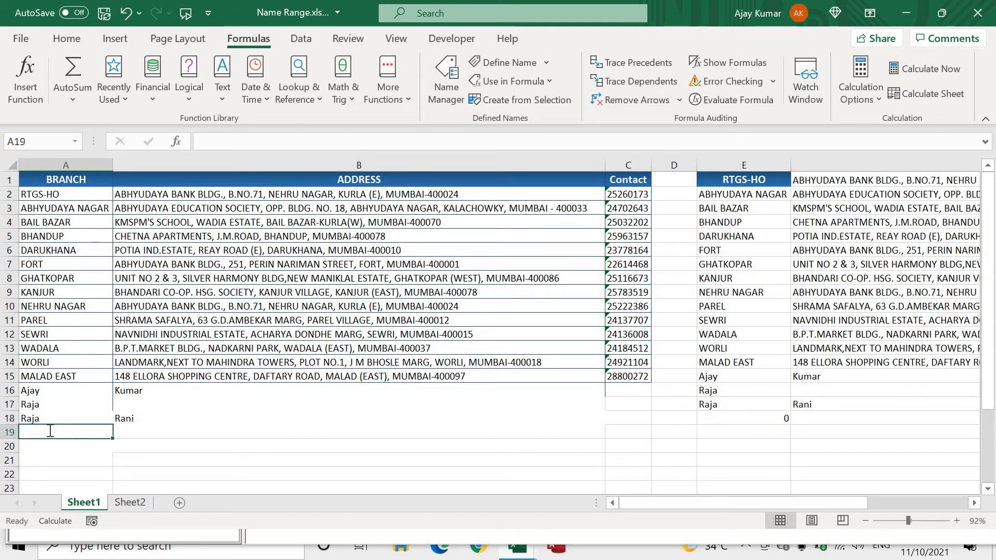
{"action": "type", "text": "Ajay Kumar"}
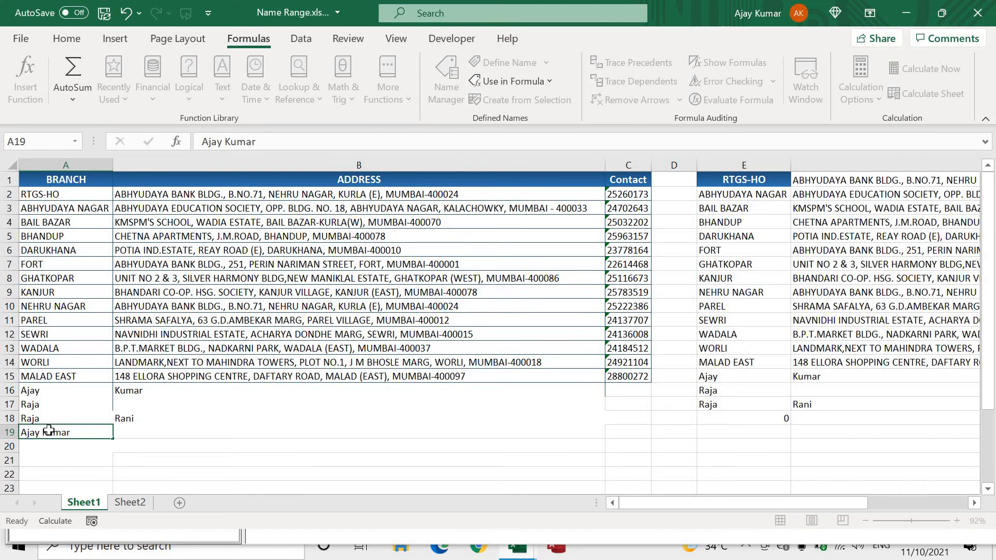
{"action": "key", "text": "Return"}
{"action": "double_click", "coordinate": [747, 179]}
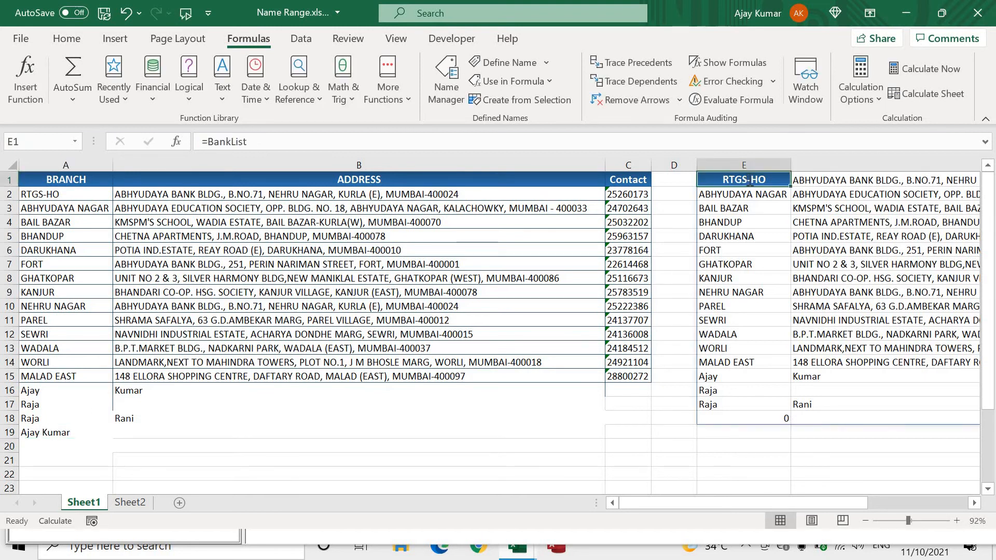
{"action": "key", "text": "Return"}
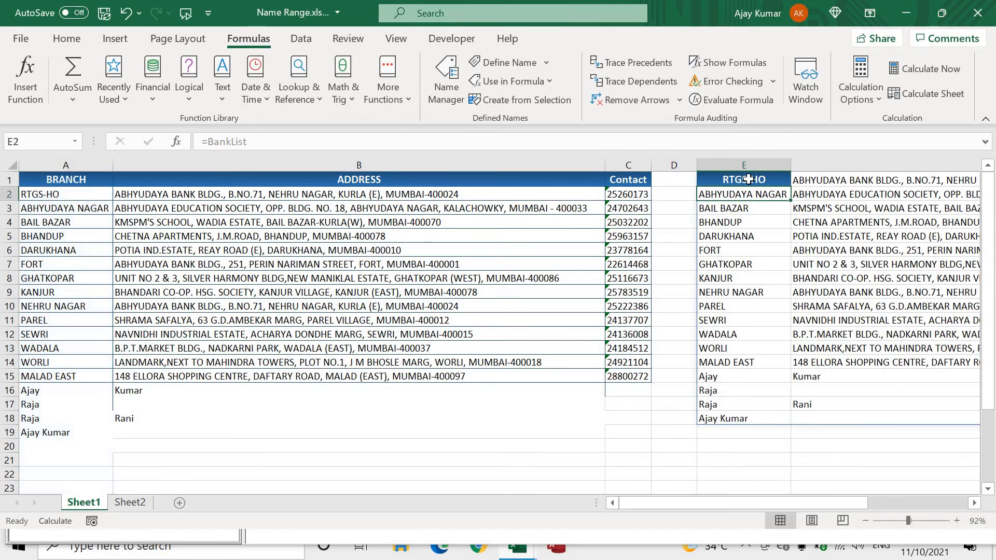
- Set the workbook calculation mode to Automatic in the Excel options
{"action": "left_click", "coordinate": [21, 39]}
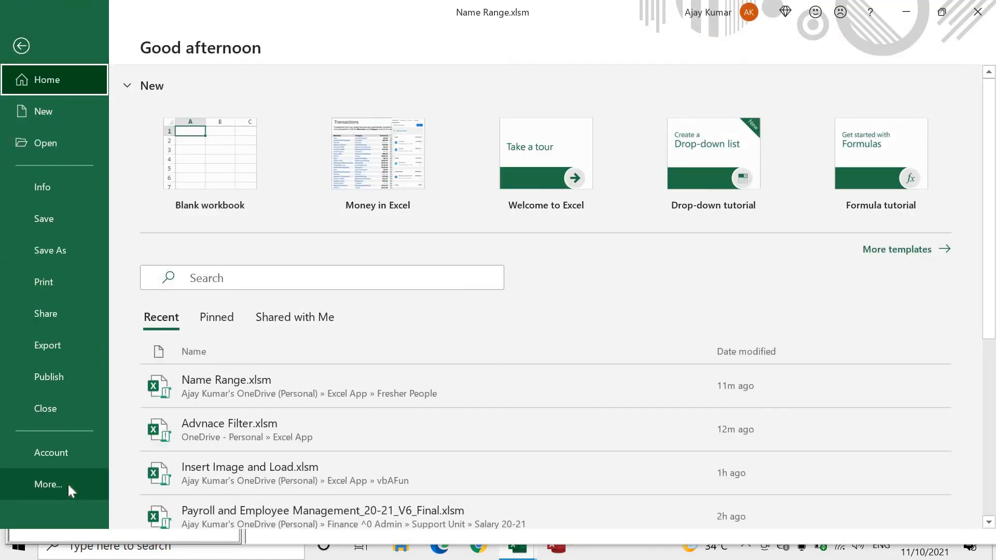
{"action": "left_click", "coordinate": [67, 484]}
{"action": "left_click", "coordinate": [160, 477]}
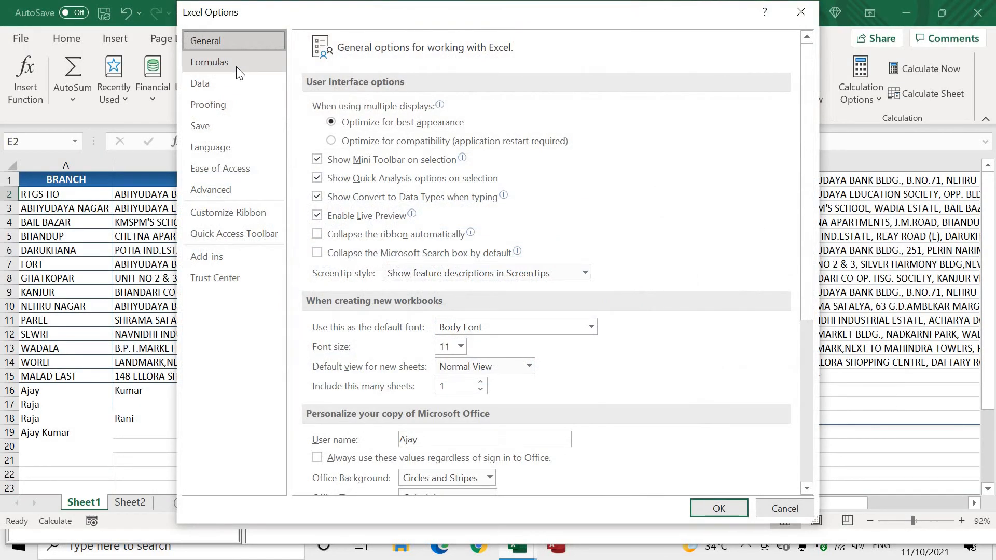
{"action": "left_click", "coordinate": [235, 66]}
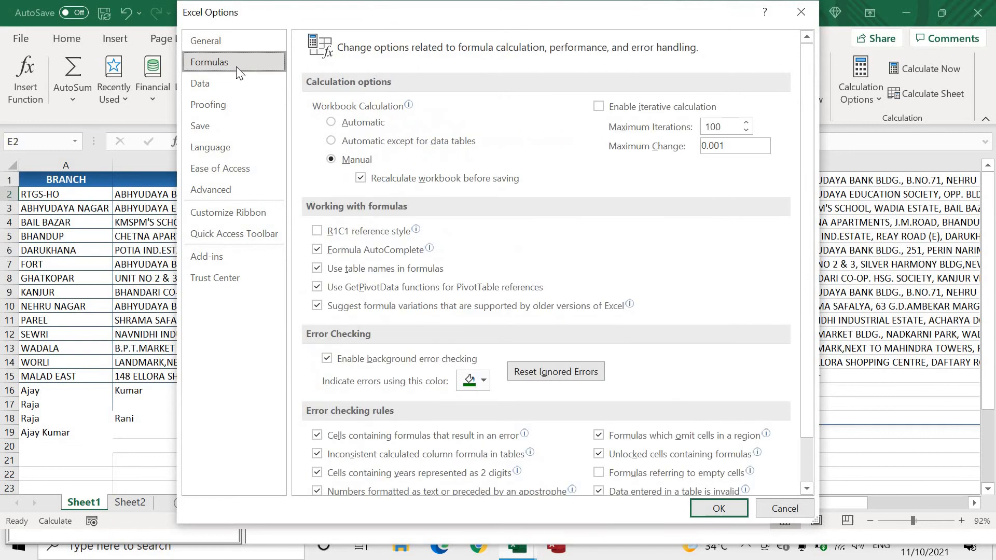
{"action": "left_click", "coordinate": [331, 123]}
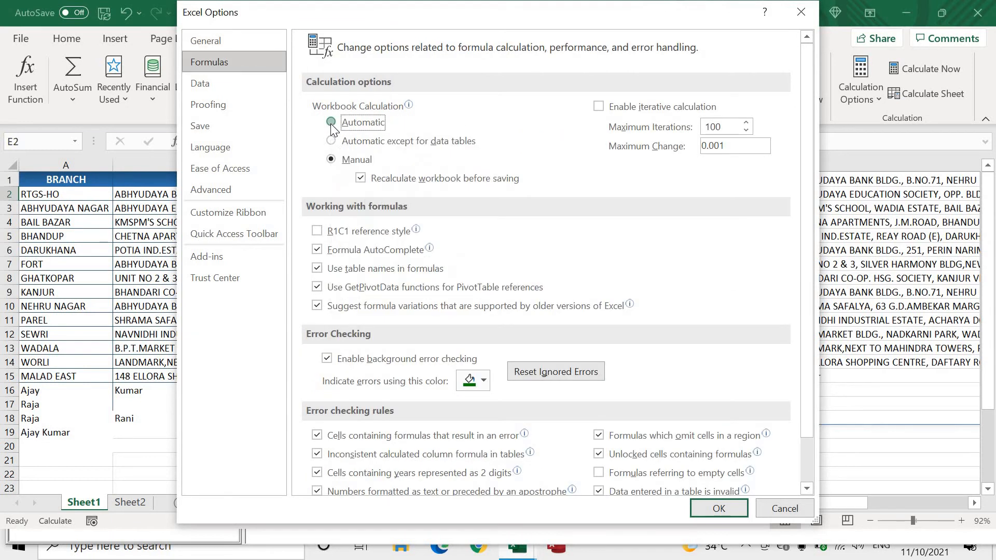
{"action": "left_click", "coordinate": [718, 509]}
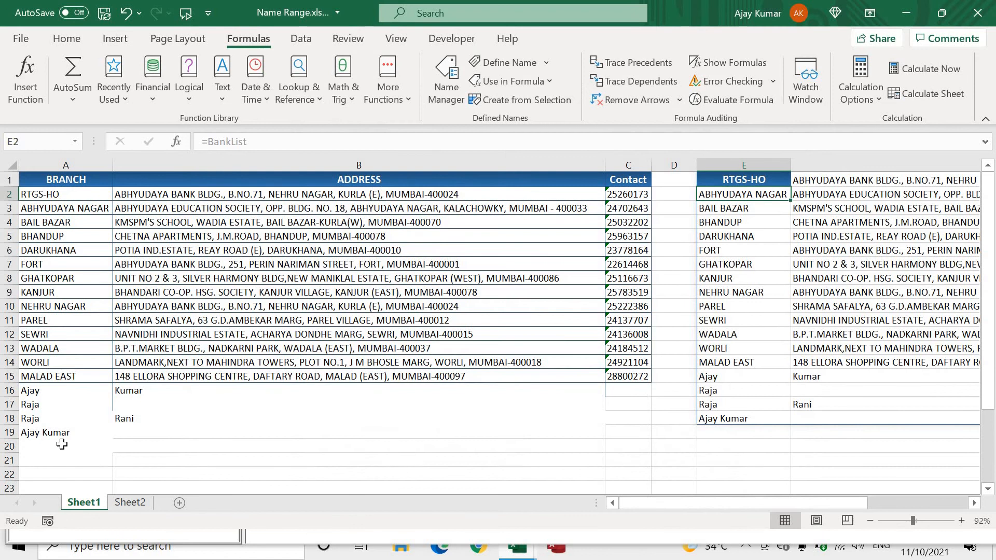
- Enter another sample full name in A20 and check its matching entry in the BankList output at E19
{"action": "left_click", "coordinate": [61, 445]}
{"action": "type", "text": "Ajay Kumar"}
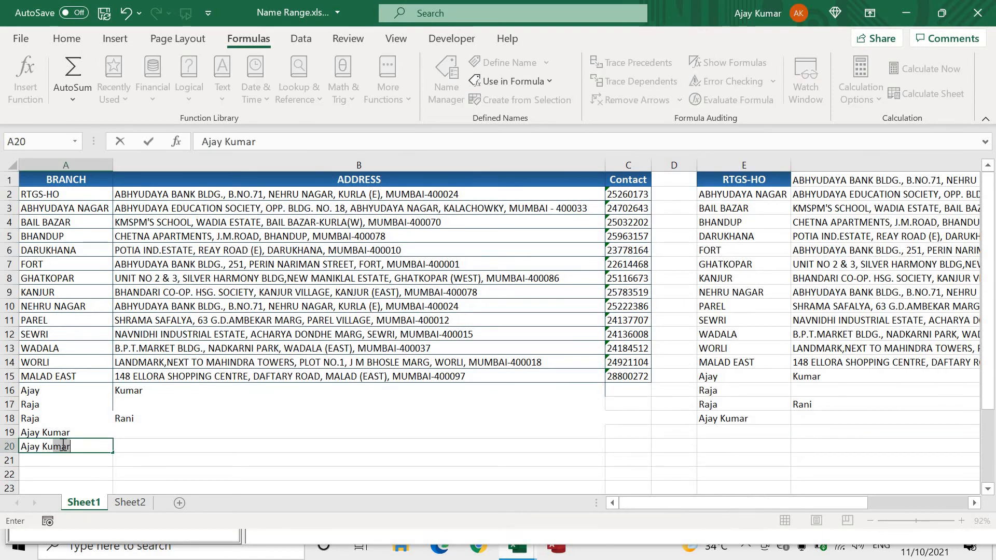
{"action": "type", "text": " singh raja"}
{"action": "key", "text": "Return"}
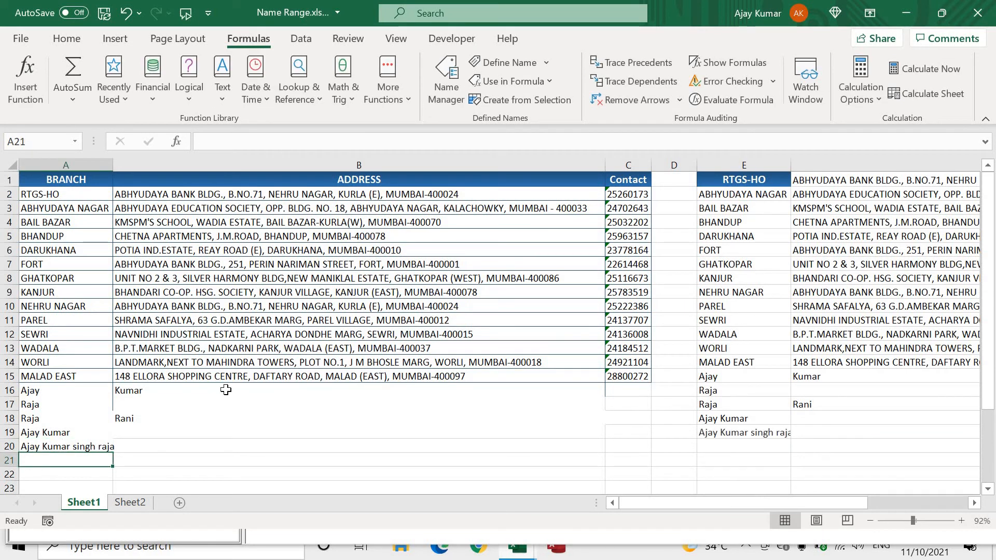
{"action": "left_click", "coordinate": [751, 430]}
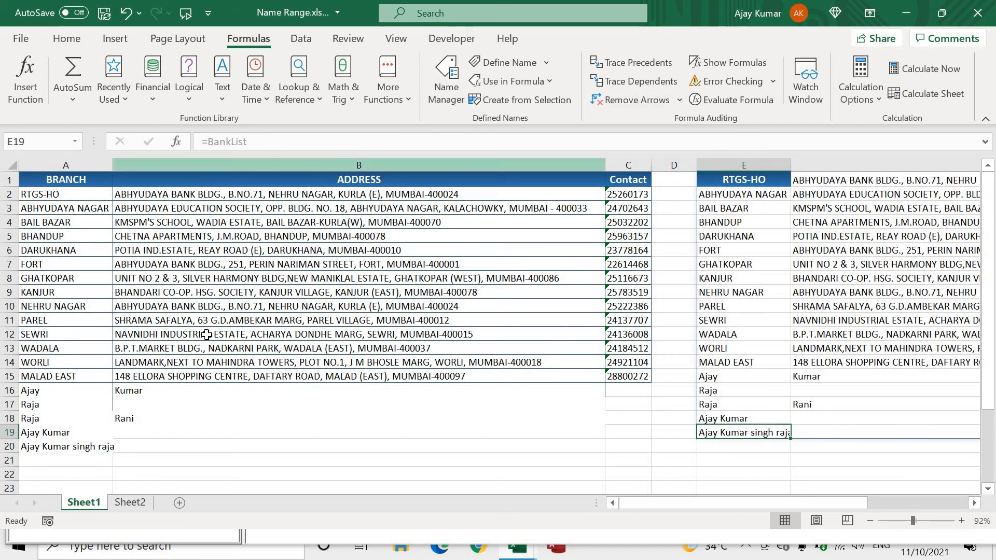
- Delete the sample entries below the branch table in the range A16:C21
{"action": "left_click", "coordinate": [34, 386]}
{"action": "key", "text": "shift+Right"}
{"action": "key", "text": "shift+Right"}
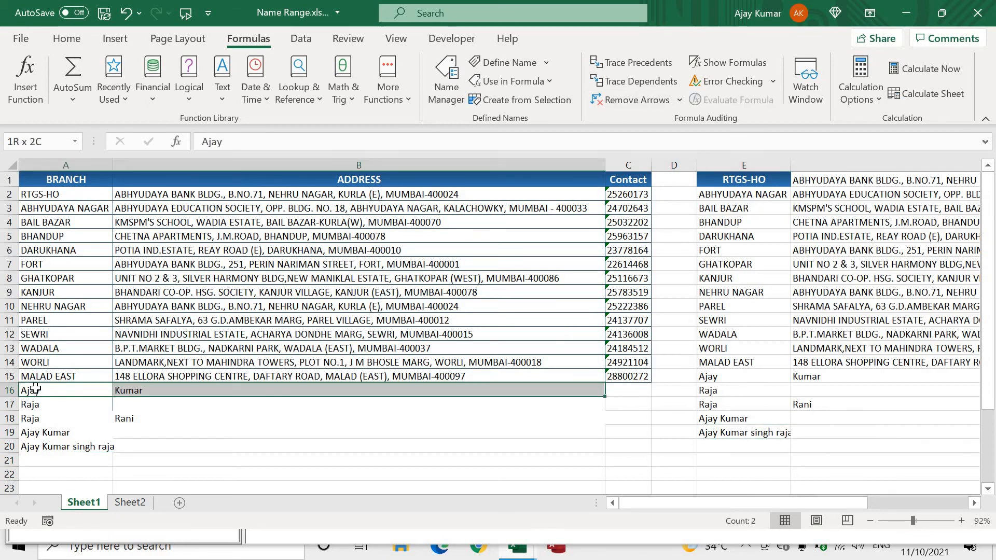
{"action": "key", "text": "shift+Down"}
{"action": "key", "text": "shift+Down"}
{"action": "key", "text": "shift+Down"}
{"action": "key", "text": "shift+Down"}
{"action": "key", "text": "shift+Down"}
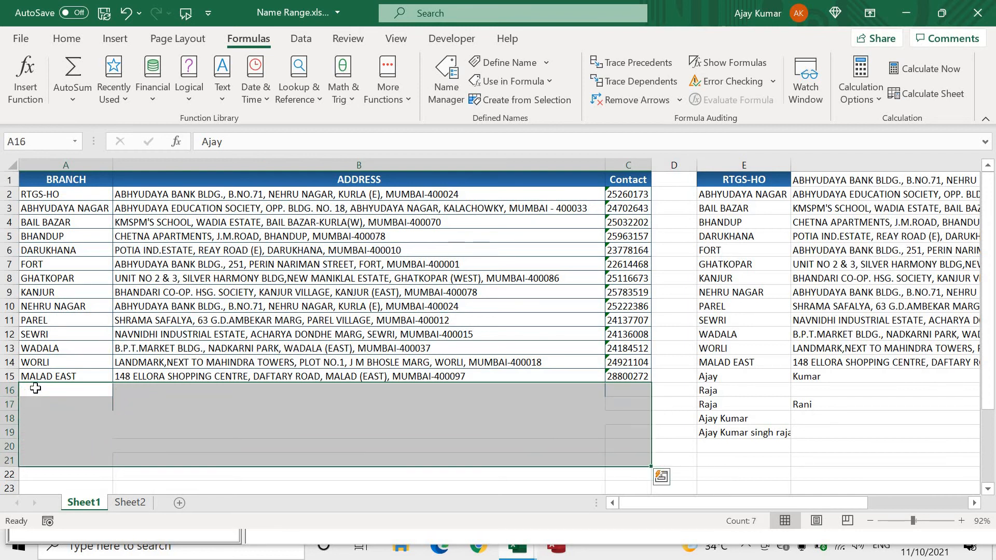
{"action": "key", "text": "Delete"}
- Delete the =BankList formula from E1
{"action": "left_click", "coordinate": [731, 179]}
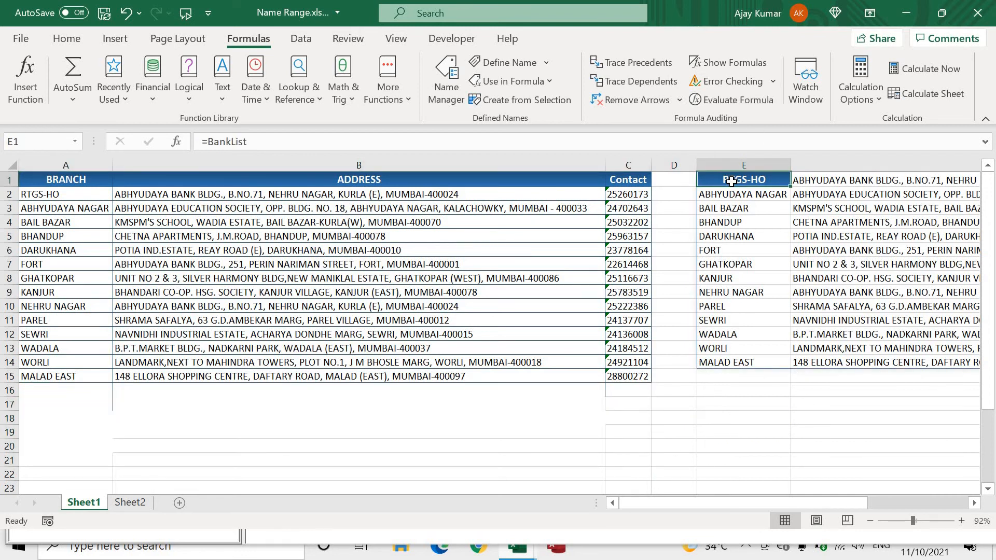
{"action": "key", "text": "Delete"}
{"action": "left_click", "coordinate": [149, 431]}
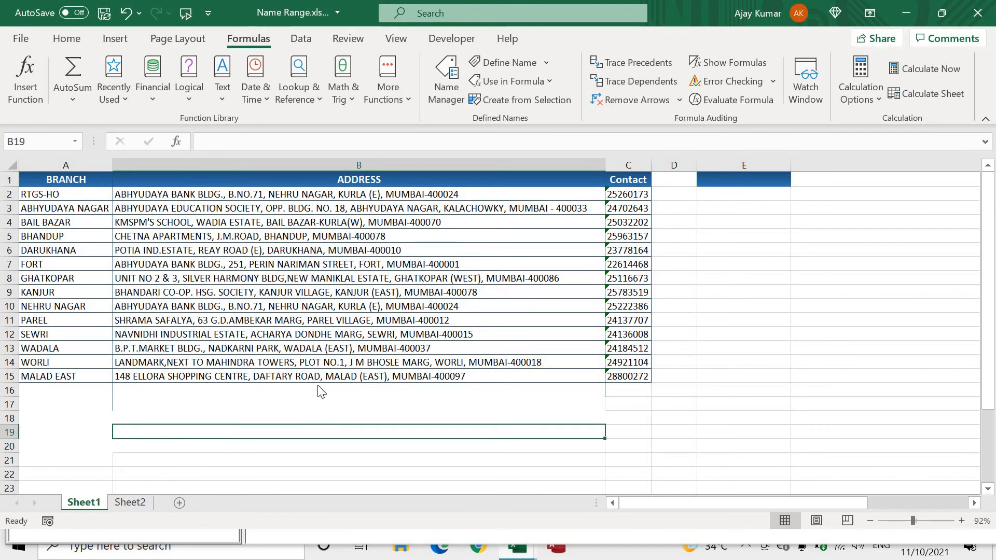
- In the Visual Basic editor, set the RowSource of the UserForm's list box to BankList
{"action": "key", "text": "alt+F11"}
{"action": "left_click", "coordinate": [371, 204]}
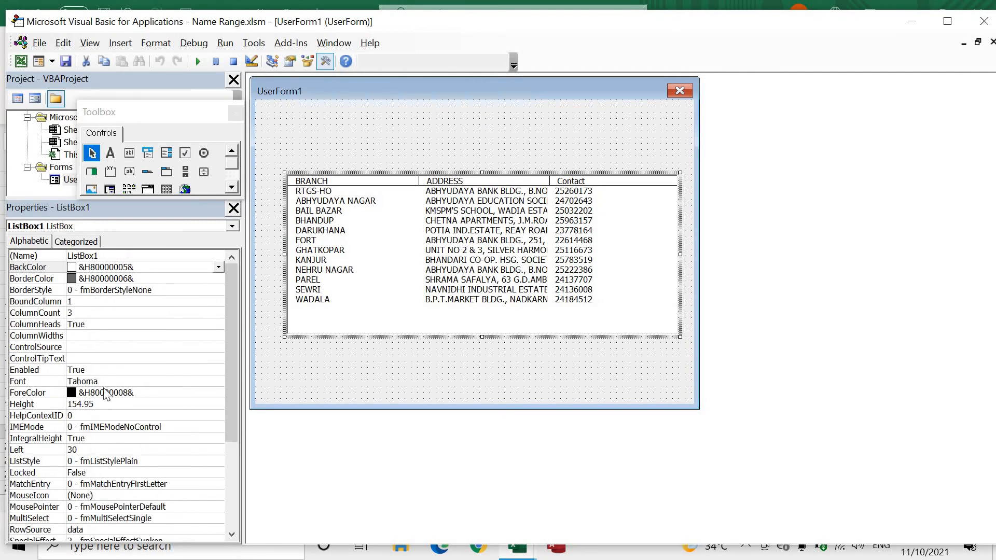
{"action": "left_click", "coordinate": [107, 529]}
{"action": "key", "text": "BackSpace"}
{"action": "key", "text": "BackSpace"}
{"action": "key", "text": "BackSpace"}
{"action": "key", "text": "BackSpace"}
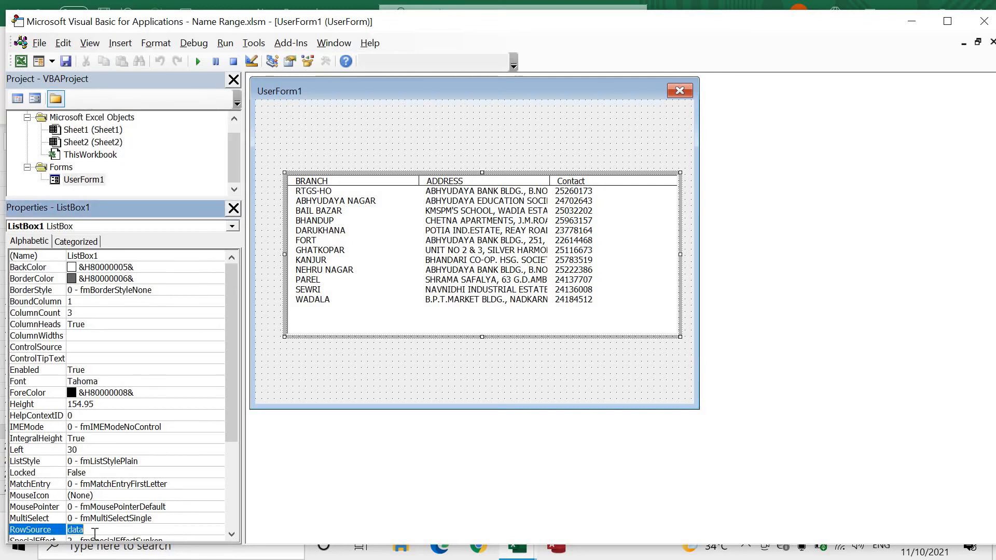
{"action": "type", "text": "BankList"}
{"action": "key", "text": "Return"}
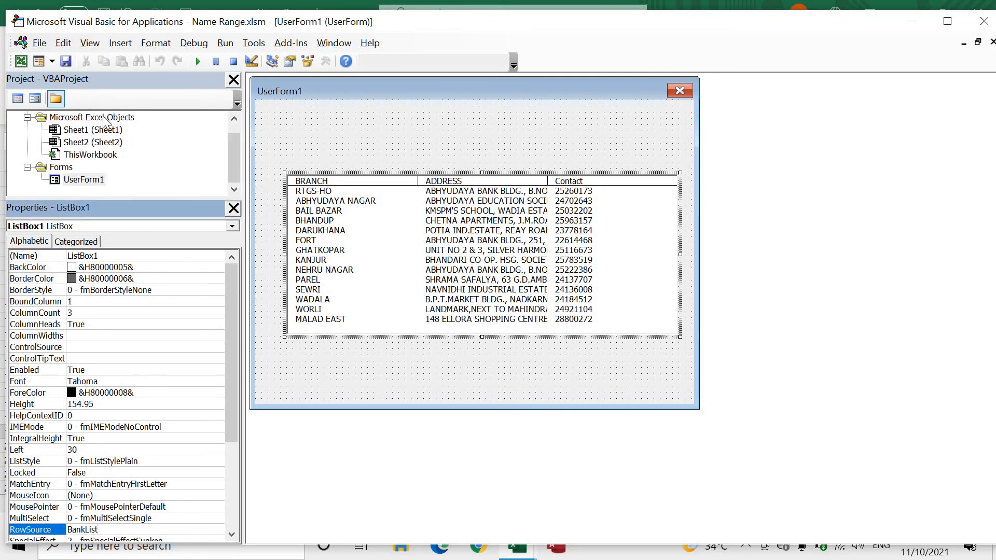
- Run the UserForm to check the branch rows and headings in its list box, and close it
{"action": "left_click", "coordinate": [197, 61]}
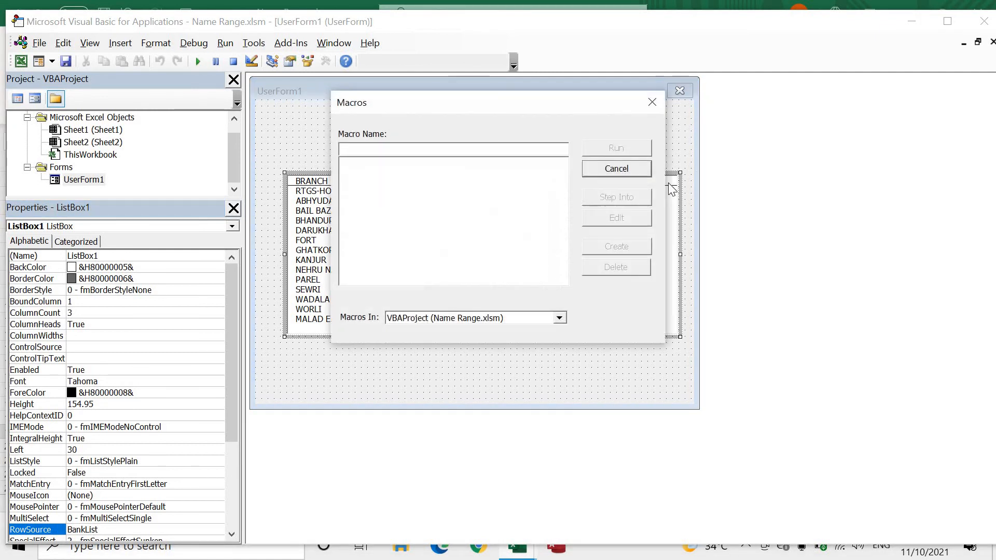
{"action": "key", "text": "Escape"}
{"action": "left_click", "coordinate": [528, 124]}
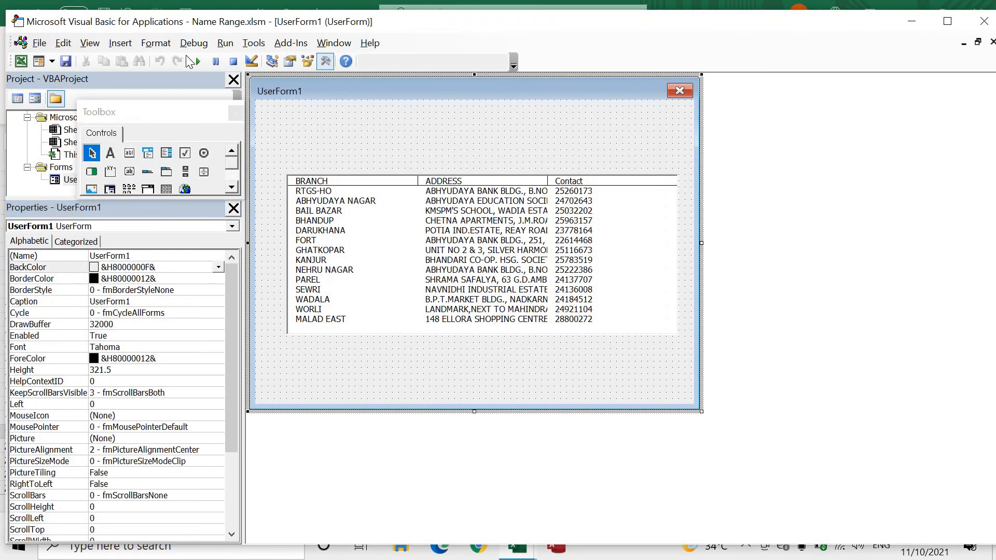
{"action": "left_click", "coordinate": [200, 60]}
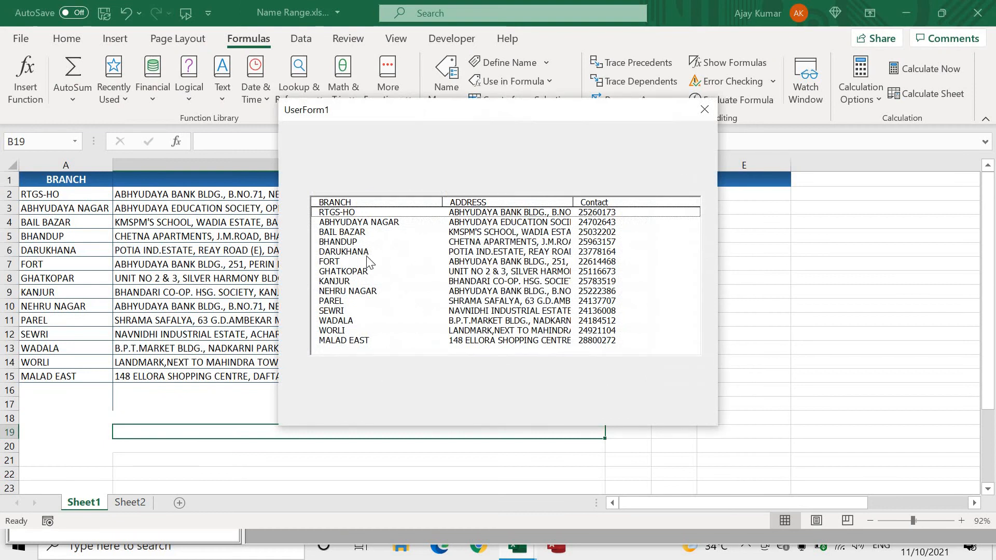
{"action": "left_click", "coordinate": [703, 109]}
- Return to the worksheet and add a test row in A16:C16 with a sample full name, "kljkl;j" and "lkj"
{"action": "key", "text": "alt+F11"}
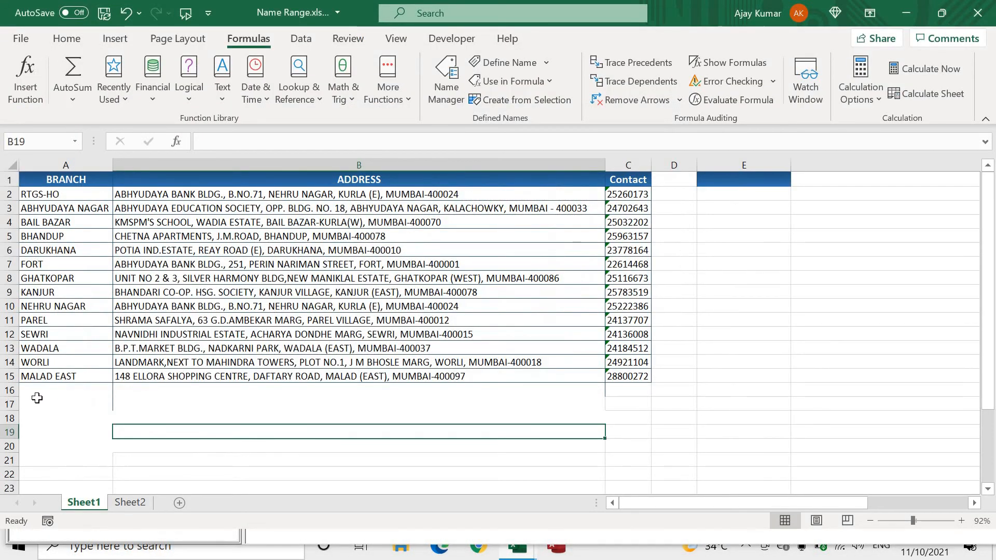
{"action": "left_click", "coordinate": [39, 393]}
{"action": "type", "text": "Ajay KU"}
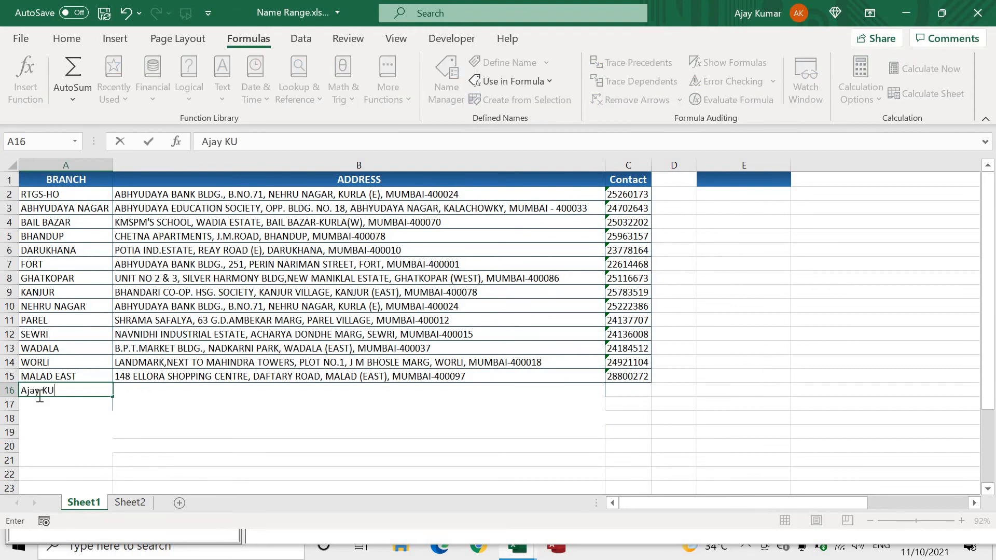
{"action": "type", "text": "mar"}
{"action": "key", "text": "Tab"}
{"action": "type", "text": "kljkl;j"}
{"action": "key", "text": "Tab"}
{"action": "type", "text": "lkj"}
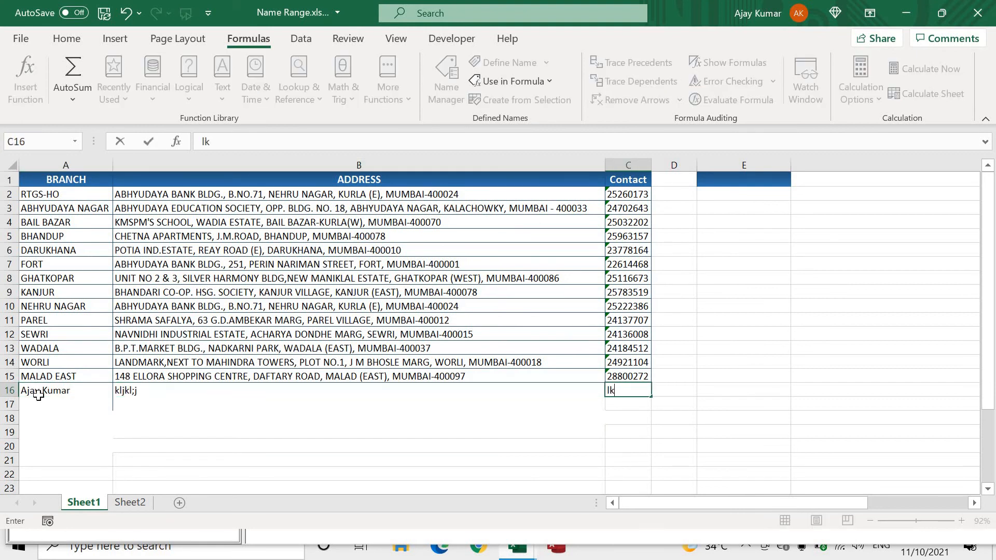
{"action": "key", "text": "Tab"}
{"action": "type", "text": "kl"}
{"action": "left_click", "coordinate": [42, 402]}
{"action": "key", "text": "Up"}
{"action": "key", "text": "Right"}
{"action": "key", "text": "Right"}
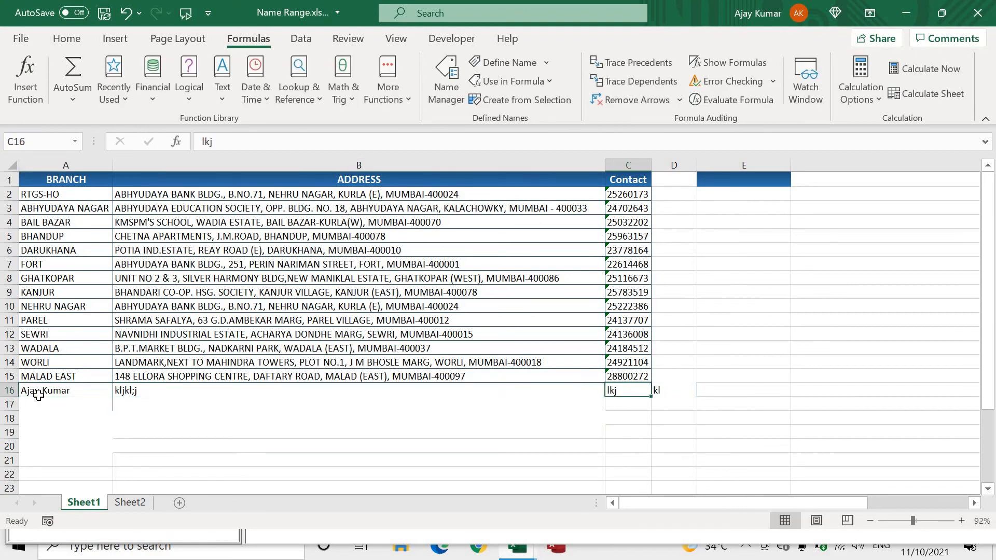
{"action": "key", "text": "Right"}
{"action": "key", "text": "Delete"}
- Run the UserForm again, select the test row from row 16 in the list box, and close the form
{"action": "key", "text": "alt+F11"}
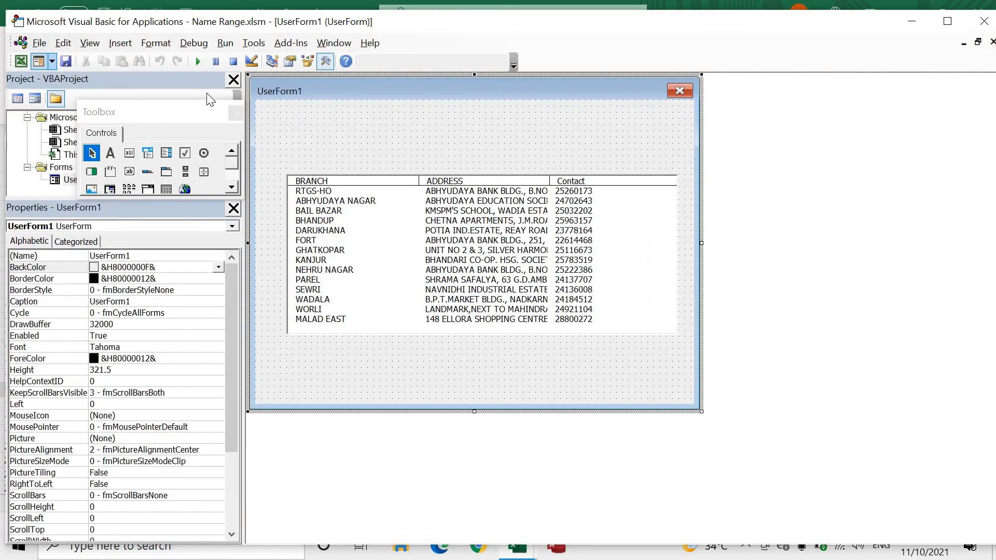
{"action": "left_click", "coordinate": [196, 66]}
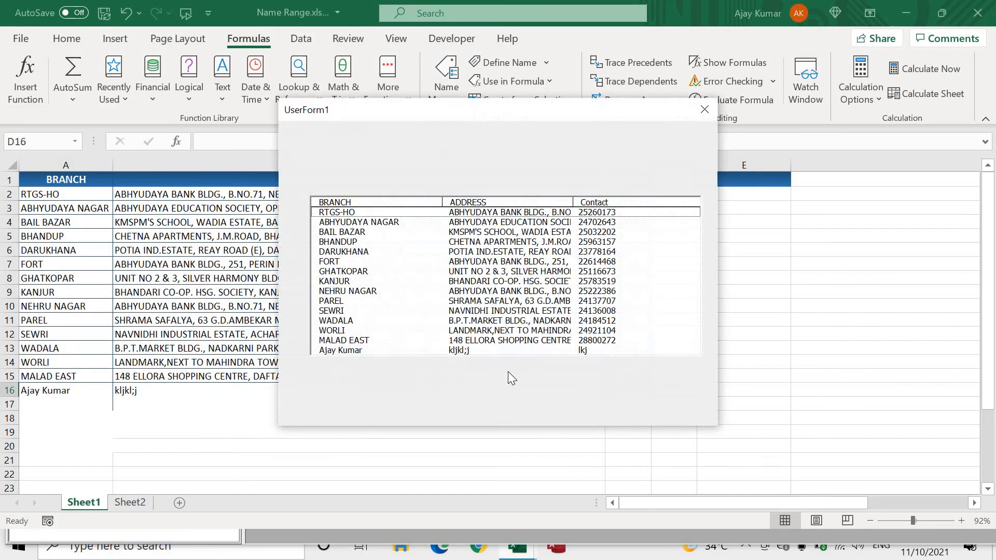
{"action": "left_click", "coordinate": [356, 351]}
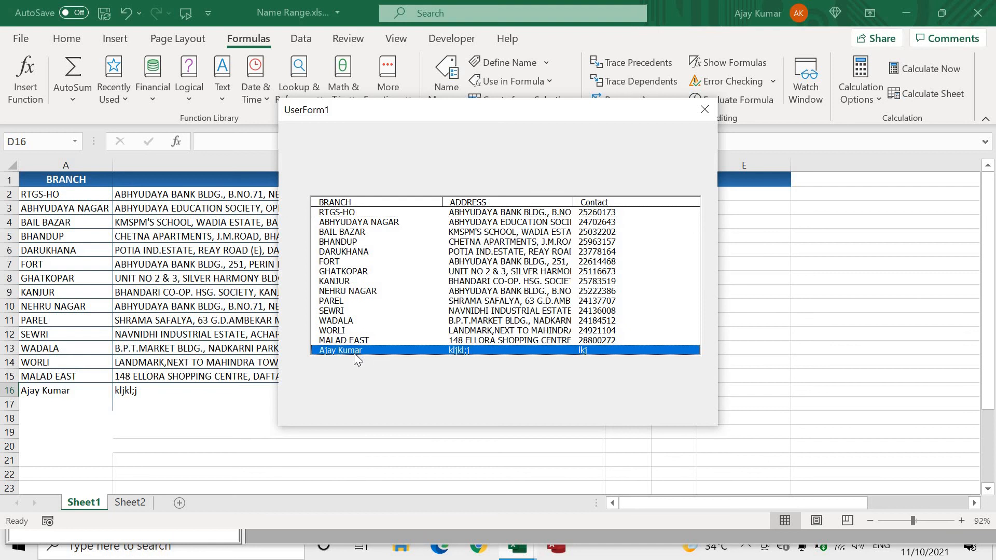
{"action": "left_click", "coordinate": [704, 109]}
- On the worksheet, enter a sample full name in A17, "asjfl;kdsja" in A18 and "dsafads" in A19
{"action": "key", "text": "alt+F11"}
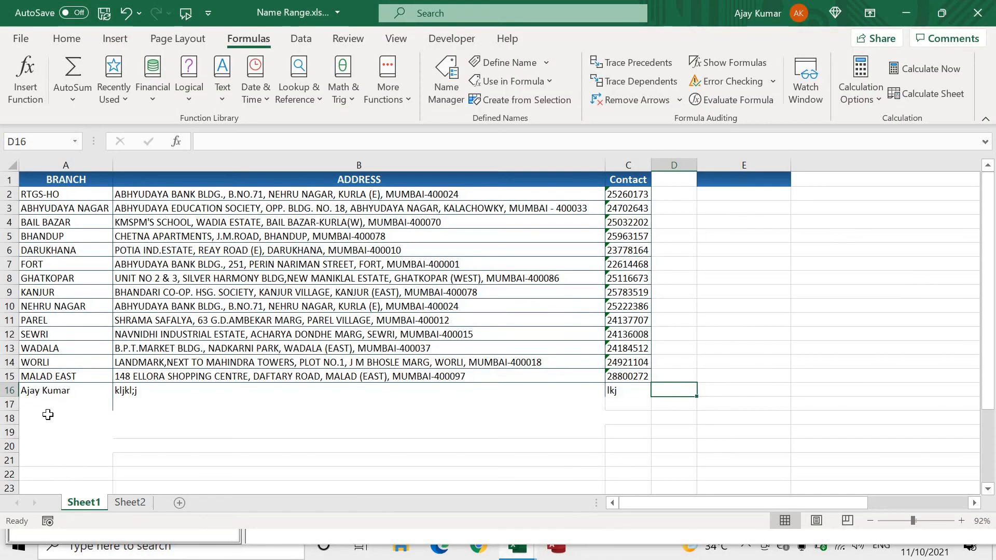
{"action": "left_click", "coordinate": [48, 414]}
{"action": "key", "text": "Up"}
{"action": "type", "text": "ajay"}
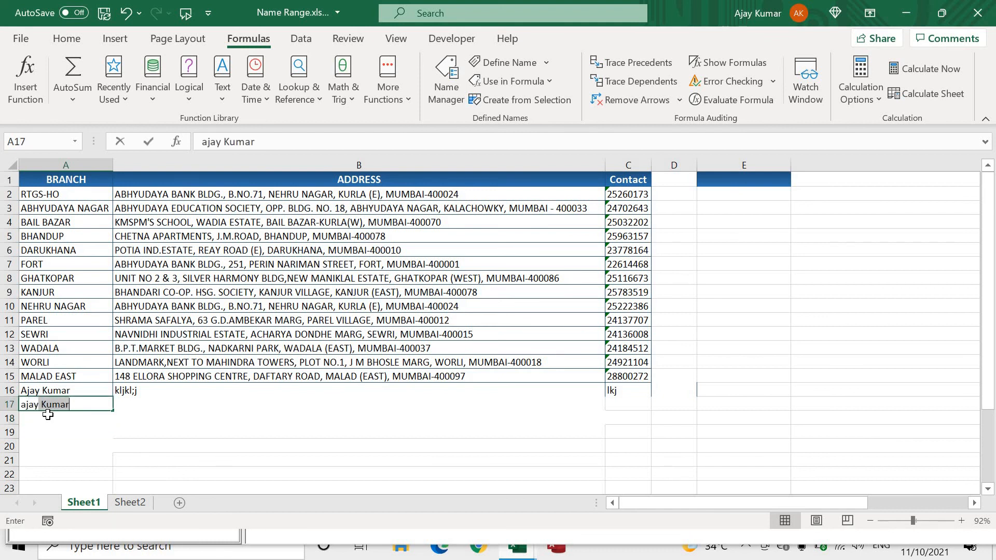
{"action": "key", "text": "Return"}
{"action": "type", "text": "asjfl;kasja"}
{"action": "key", "text": "Return"}
{"action": "type", "text": "dsafads"}
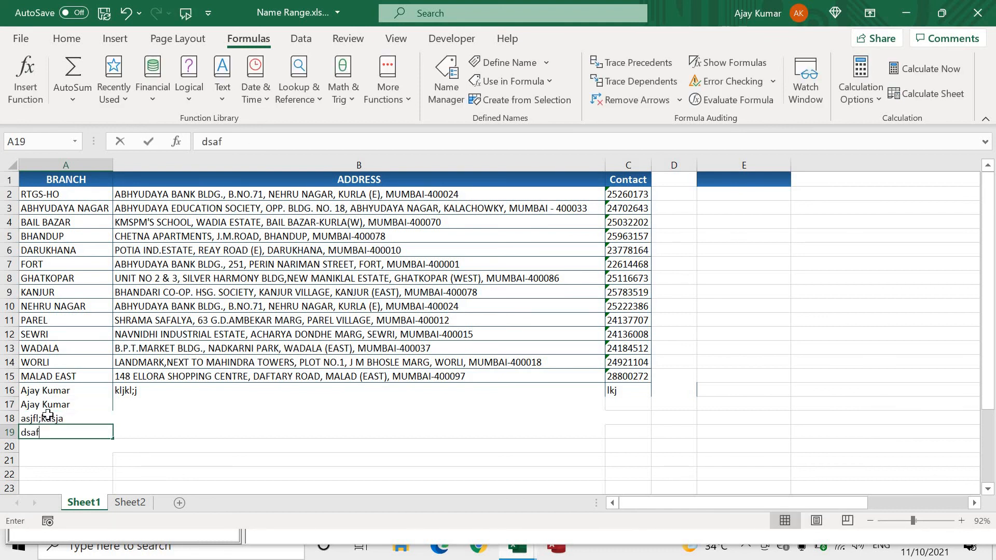
{"action": "key", "text": "Return"}
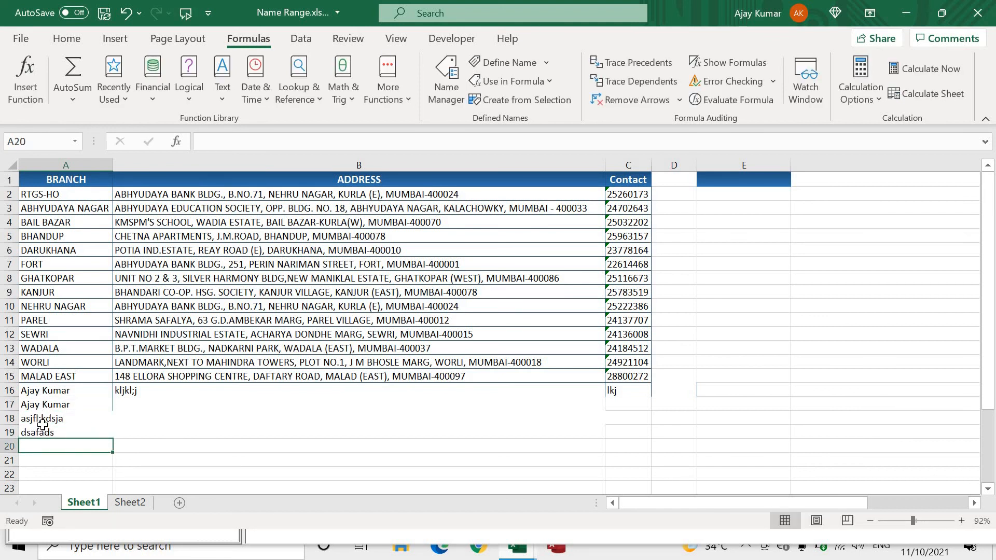
- Highlight the branch names in A2:A15 to review the original entries above the added ones
{"action": "left_click", "coordinate": [73, 193]}
{"action": "key", "text": "shift+Down"}
{"action": "key", "text": "shift+Down"}
{"action": "key", "text": "shift+Down"}
{"action": "key", "text": "shift+Down"}
{"action": "key", "text": "shift+Down"}
{"action": "key", "text": "shift+Down"}
{"action": "key", "text": "shift+Down"}
{"action": "key", "text": "shift+Down"}
{"action": "key", "text": "shift+Down"}
{"action": "key", "text": "shift+Down"}
{"action": "key", "text": "shift+Down"}
{"action": "key", "text": "shift+Down"}
{"action": "key", "text": "shift+Down"}
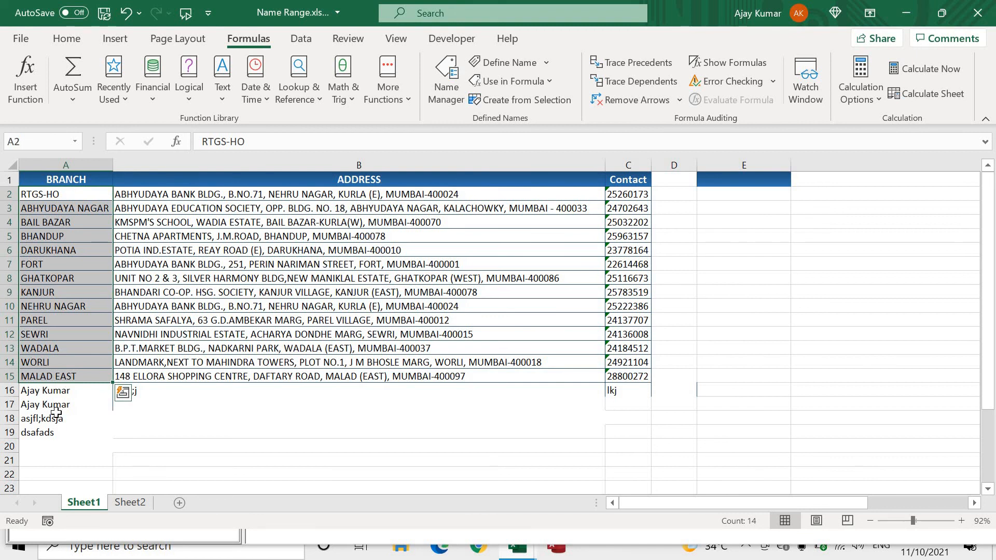
{"action": "left_click", "coordinate": [168, 427]}
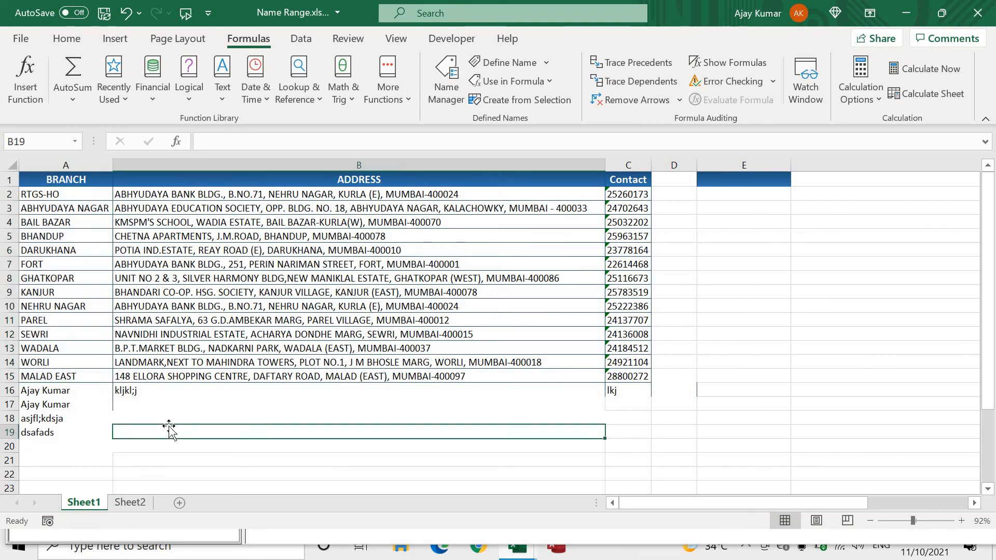
- Run the UserForm, check the last entries in its list box for the rows added in A17:A19, and close it
{"action": "key", "text": "alt+F11"}
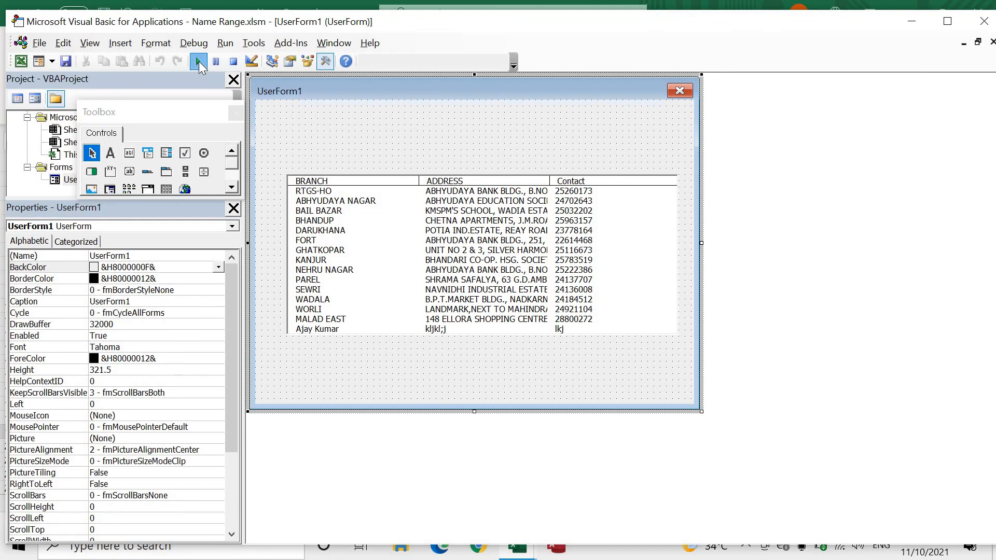
{"action": "left_click", "coordinate": [198, 62]}
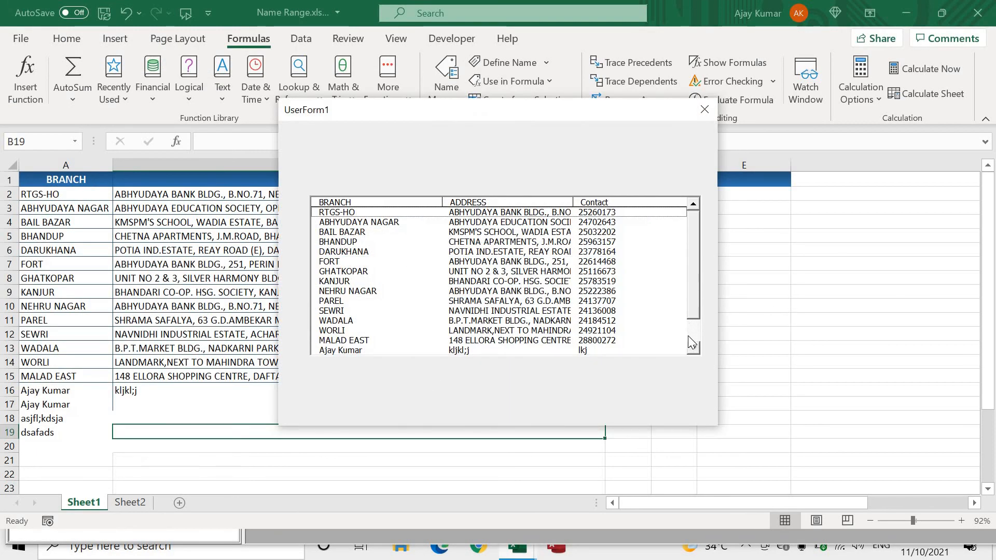
{"action": "left_click", "coordinate": [693, 348]}
{"action": "left_click", "coordinate": [693, 349]}
{"action": "left_click", "coordinate": [693, 349]}
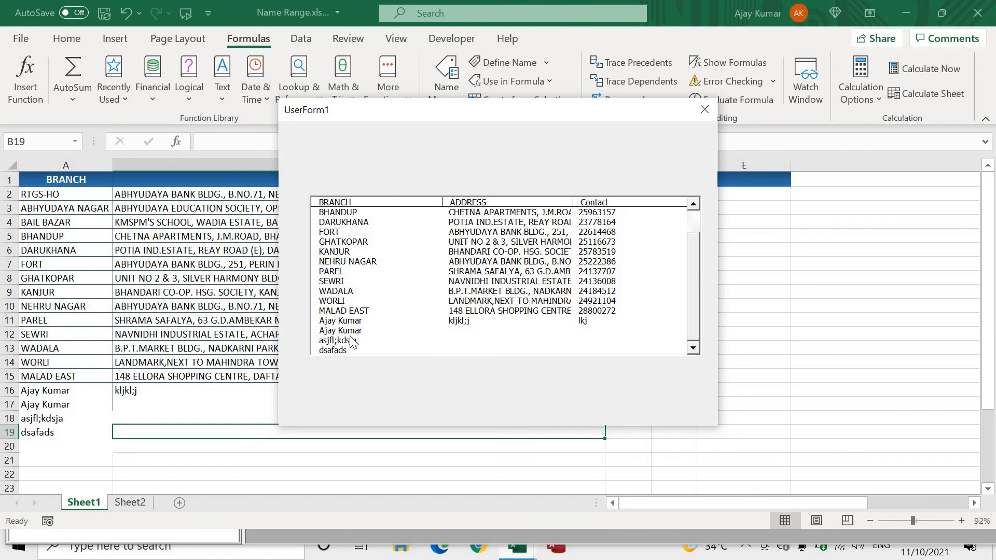
{"action": "left_click", "coordinate": [707, 110]}
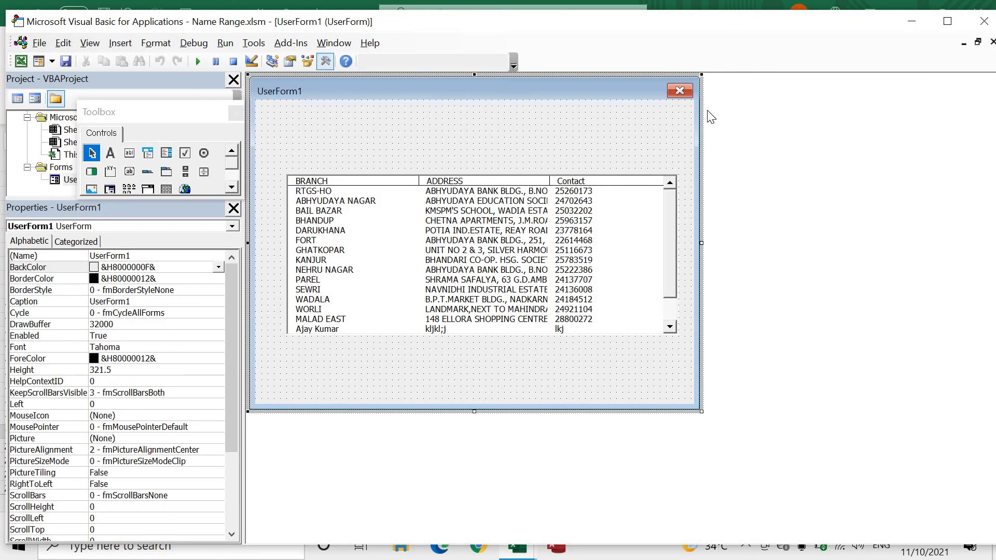